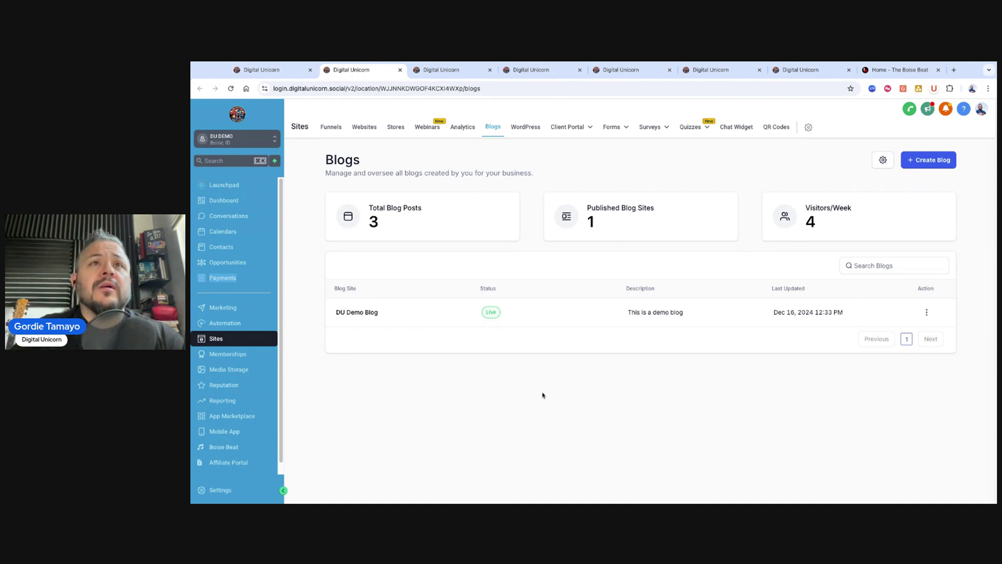
Copy the DU Demo Blog's RSS feed URL from its blog settings, then go to the Forms list
{"action": "left_click", "coordinate": [882, 161]}
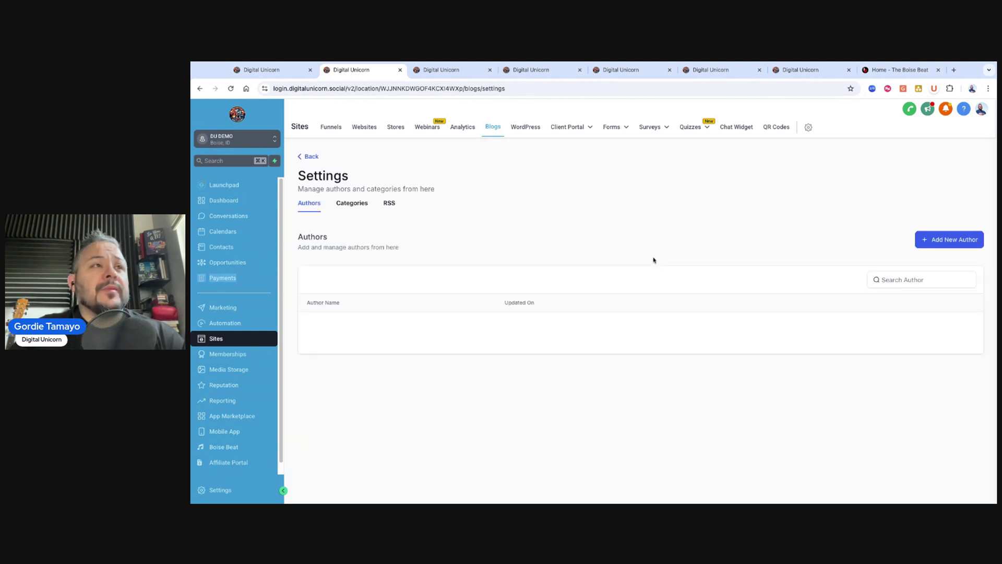
{"action": "left_click", "coordinate": [389, 206]}
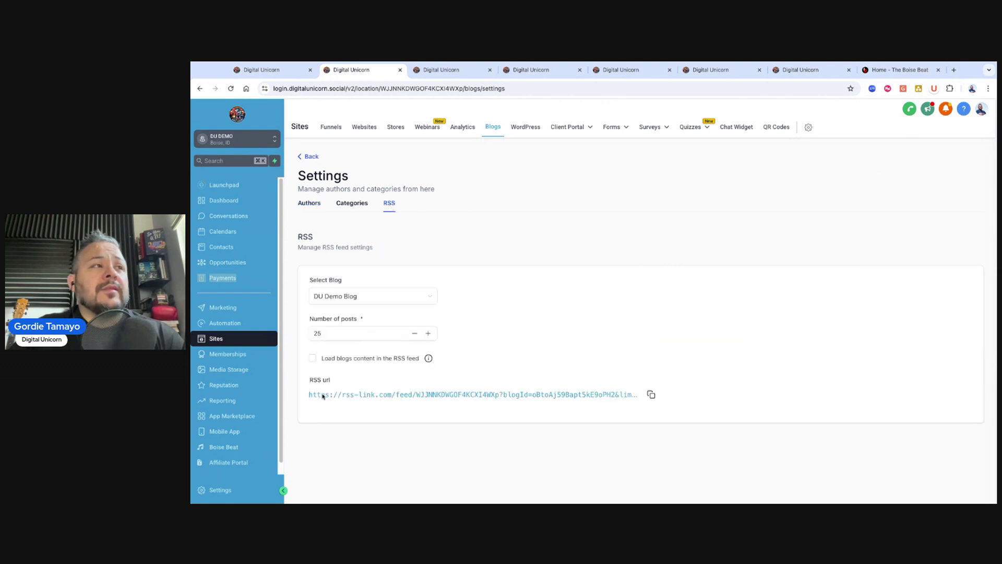
{"action": "left_click", "coordinate": [652, 395]}
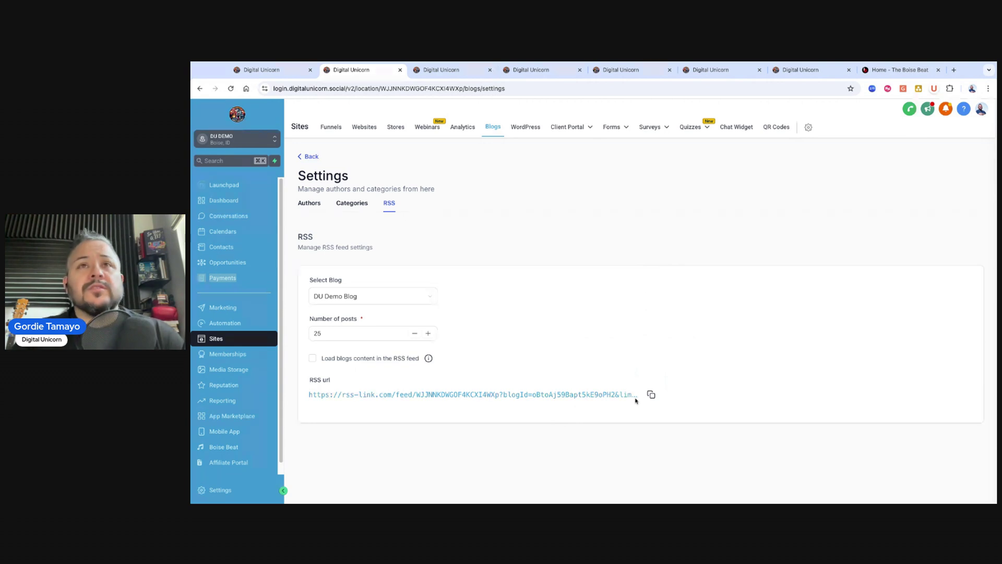
{"action": "left_click", "coordinate": [459, 71]}
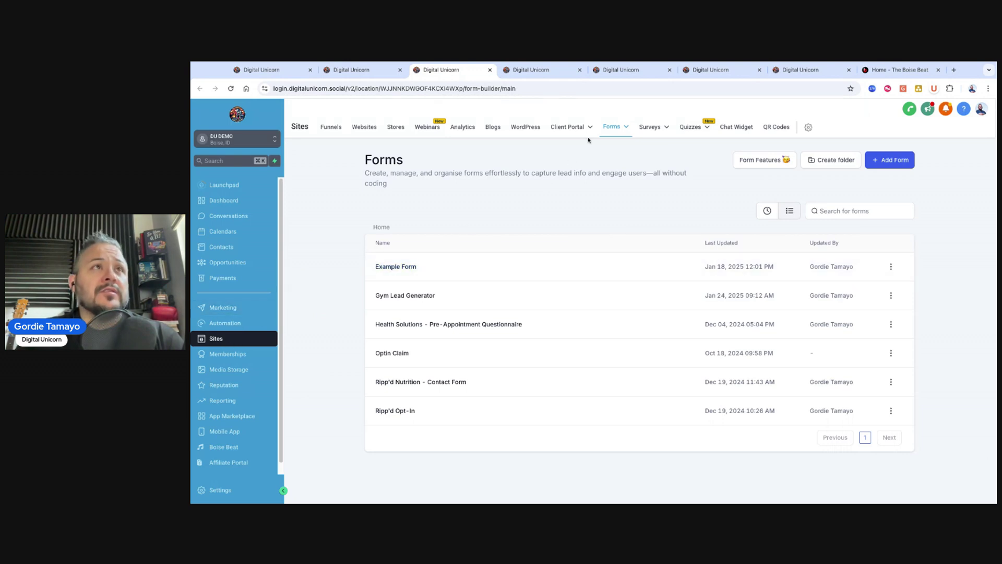
Review the Forms pages and the Payments product list, then go to the Demo Newsletter workflow folder
{"action": "left_click", "coordinate": [616, 129]}
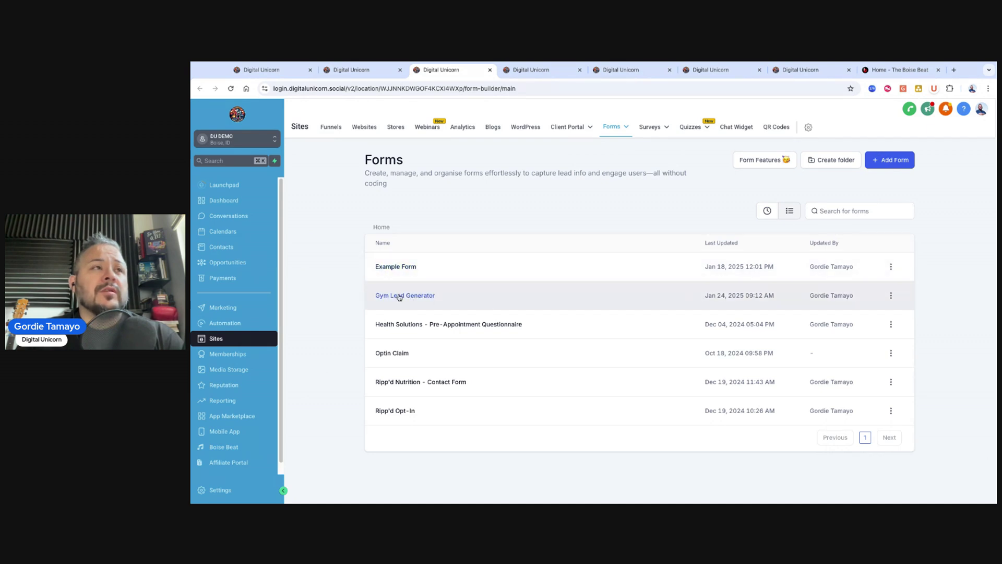
{"action": "left_click", "coordinate": [543, 70]}
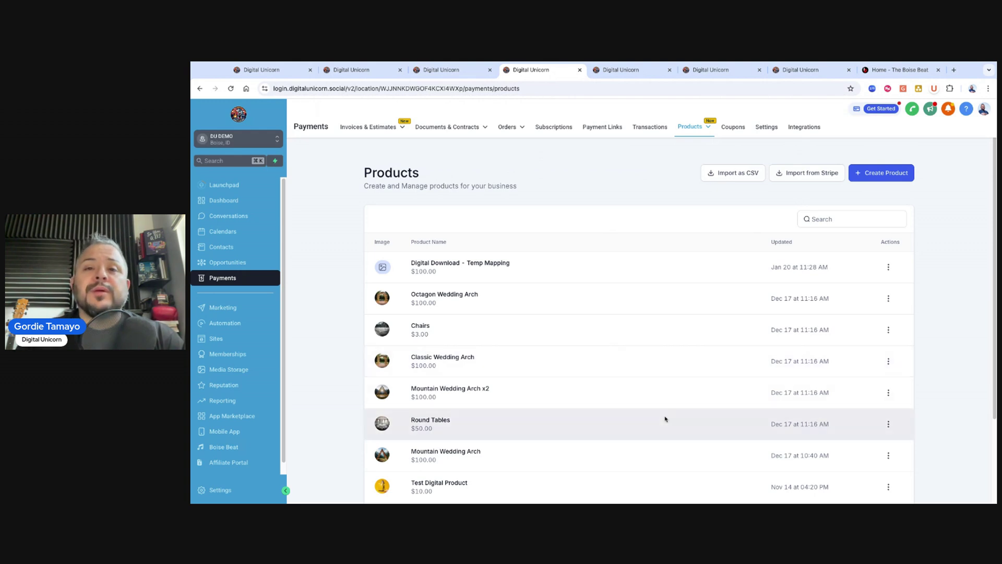
{"action": "left_click", "coordinate": [696, 128]}
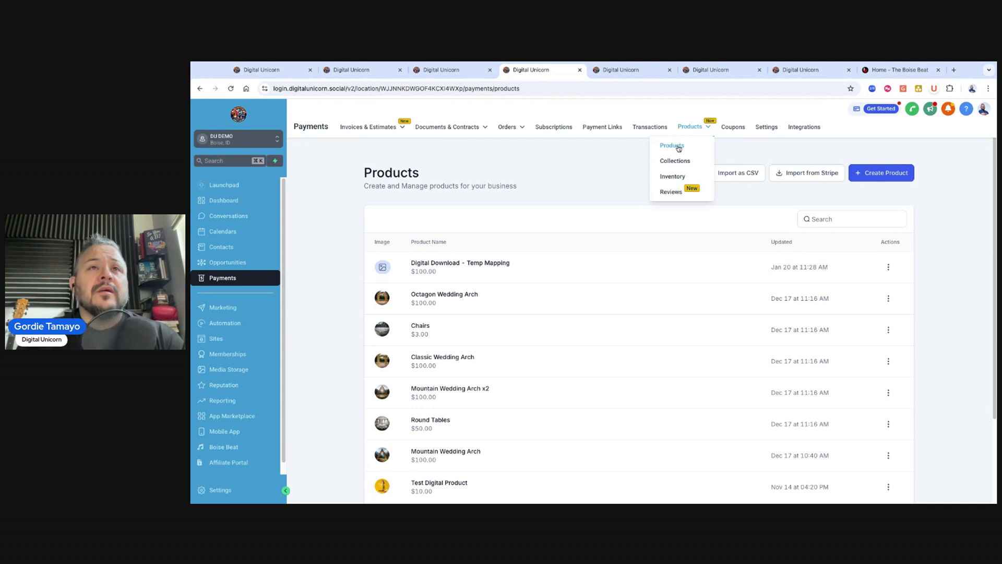
{"action": "left_click", "coordinate": [673, 146]}
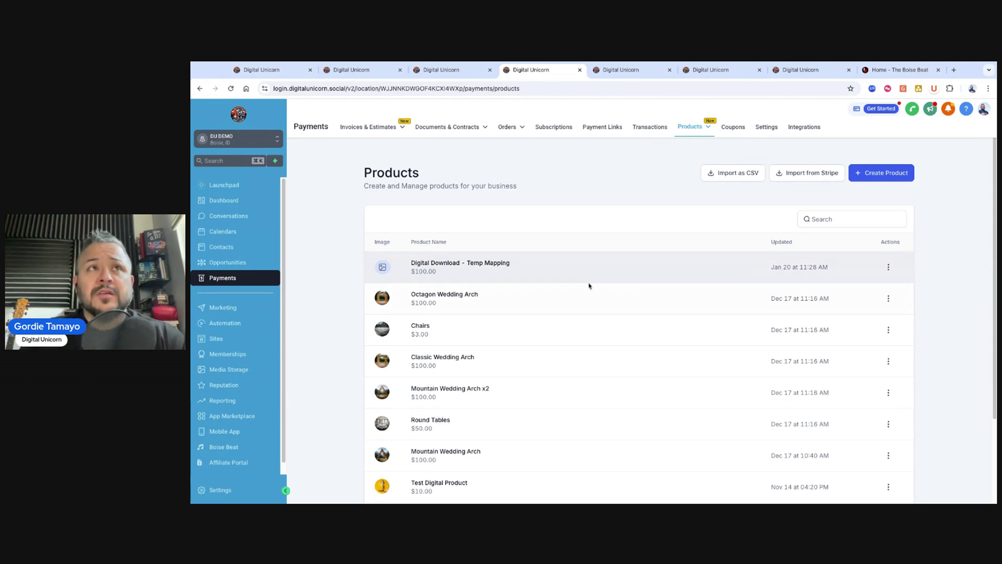
{"action": "left_click", "coordinate": [618, 70]}
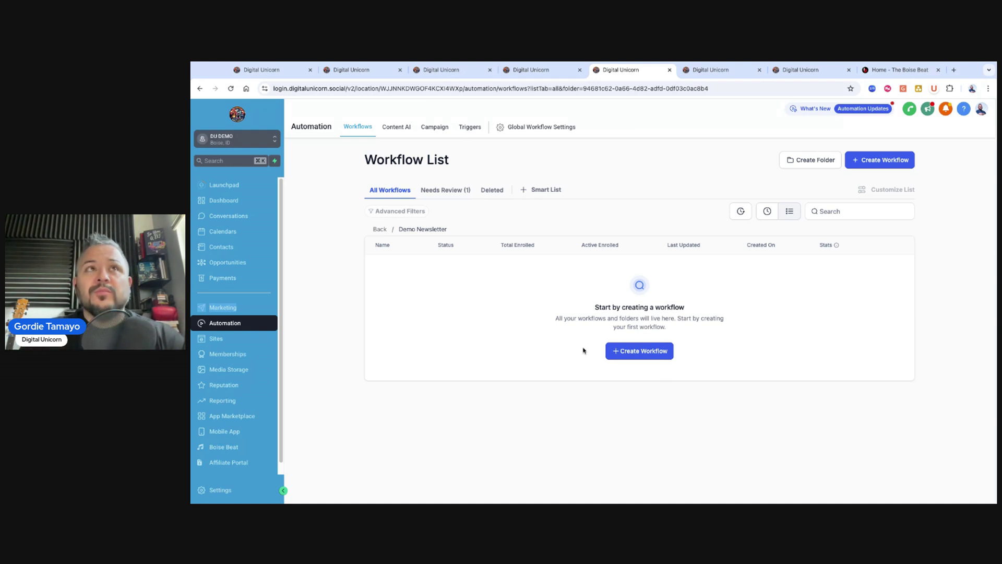
Browse the Communities groups, revisit the Demo Newsletter workflows, then view the Email Marketing campaigns
{"action": "left_click", "coordinate": [806, 70]}
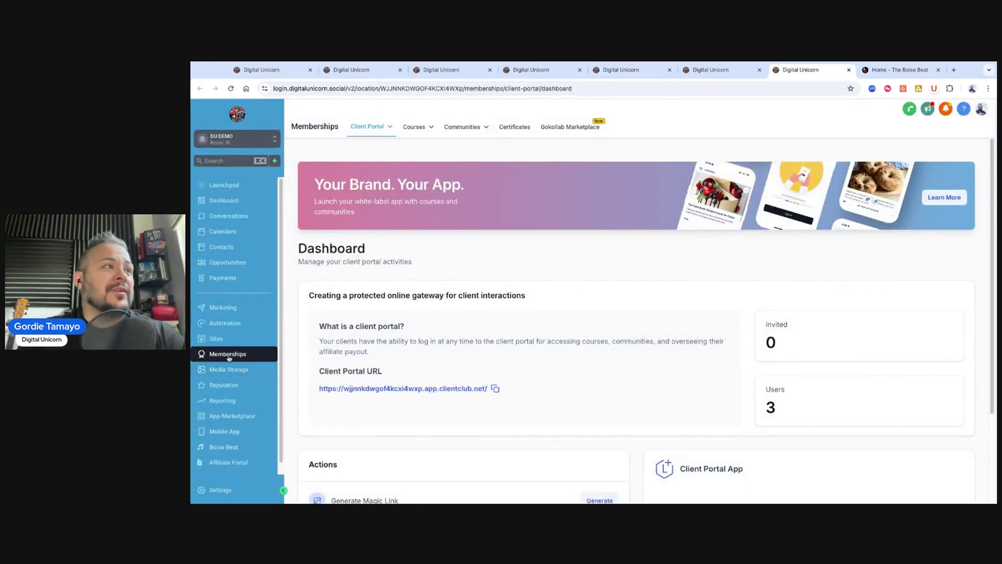
{"action": "mouse_move", "coordinate": [467, 126]}
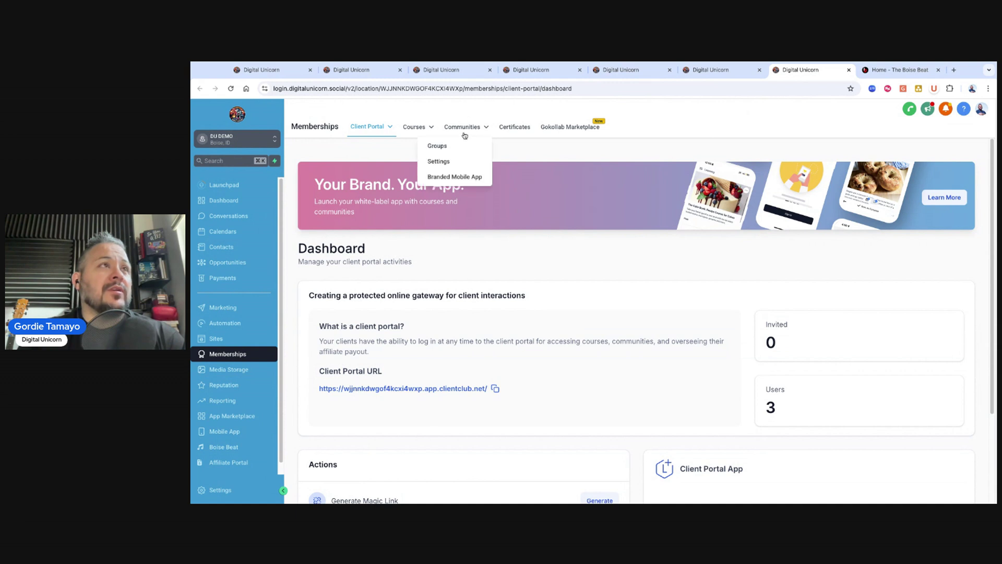
{"action": "left_click", "coordinate": [433, 146]}
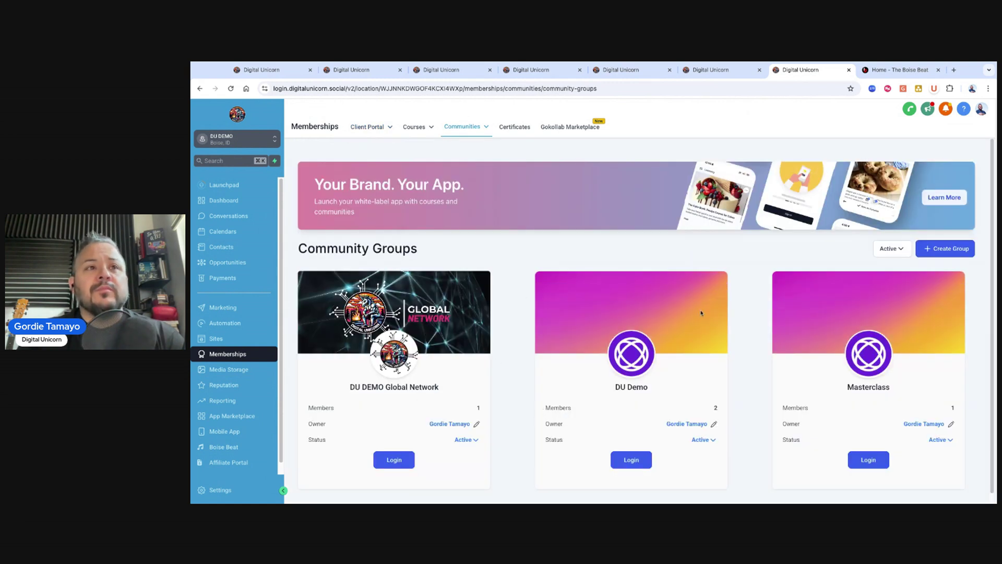
{"action": "left_click", "coordinate": [625, 72]}
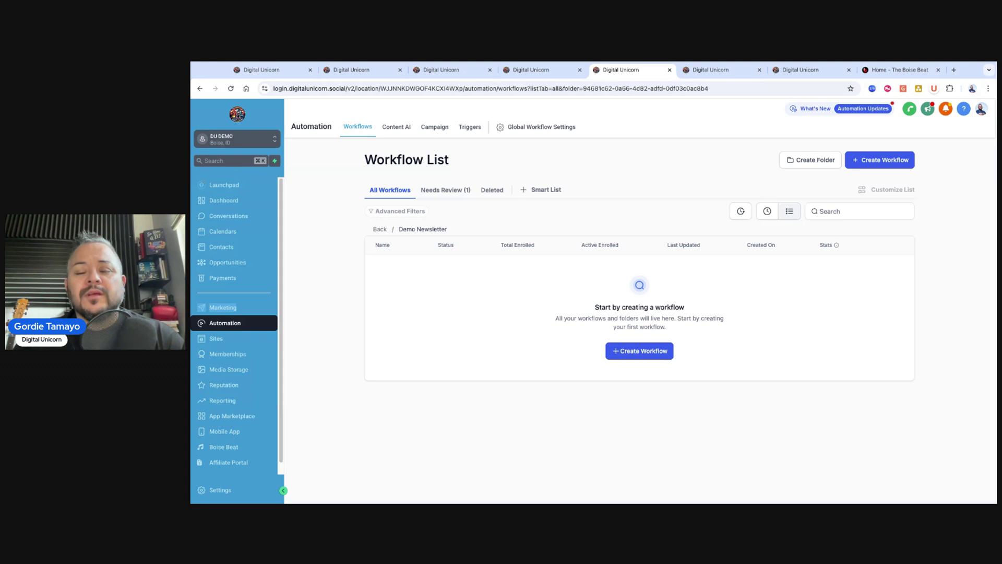
{"action": "left_click", "coordinate": [705, 73]}
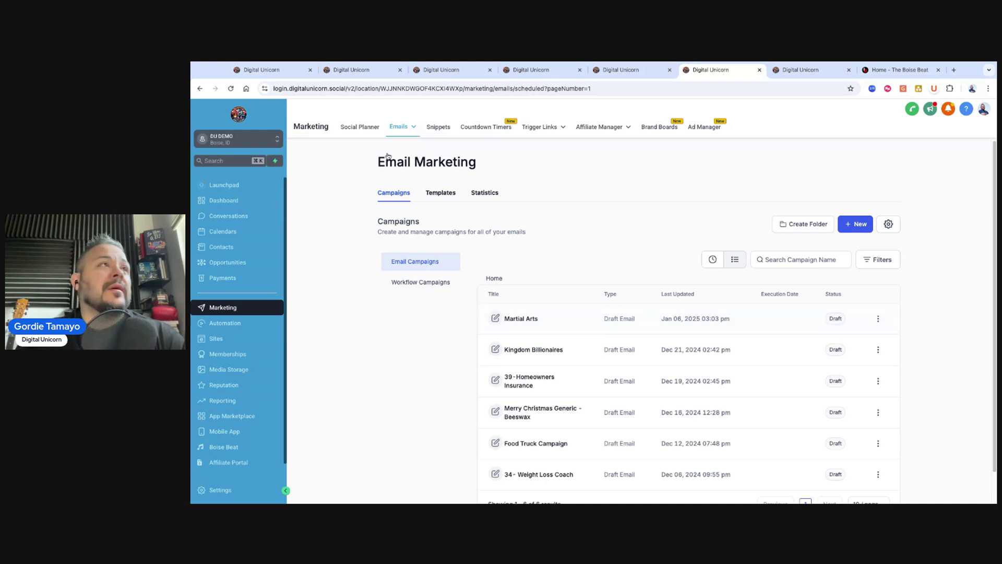
Recheck the DU Demo Blog's RSS settings, then go to Forms for the Gym Lead Generator form
{"action": "left_click", "coordinate": [351, 70]}
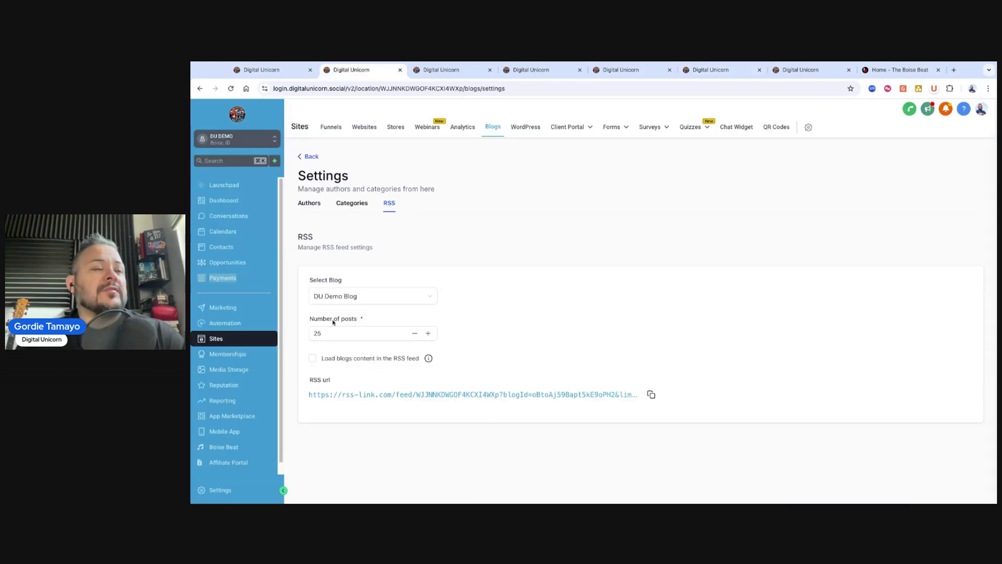
{"action": "left_click", "coordinate": [311, 158]}
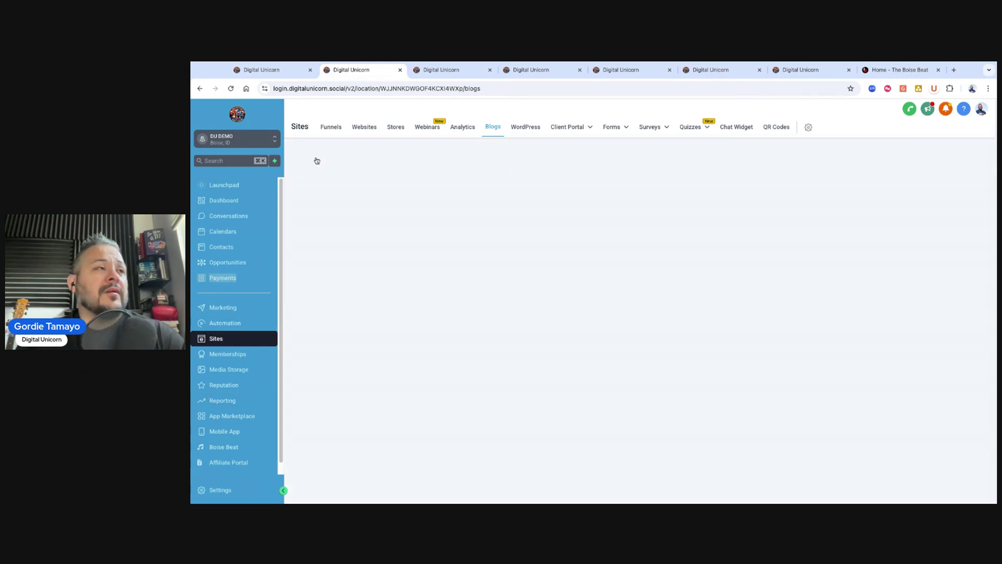
{"action": "left_click", "coordinate": [883, 159]}
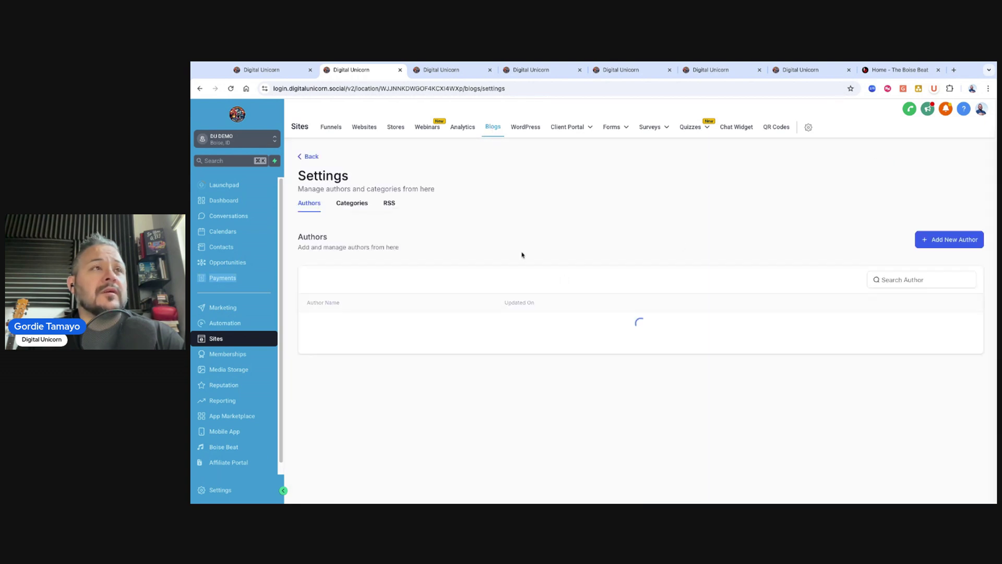
{"action": "left_click", "coordinate": [389, 203]}
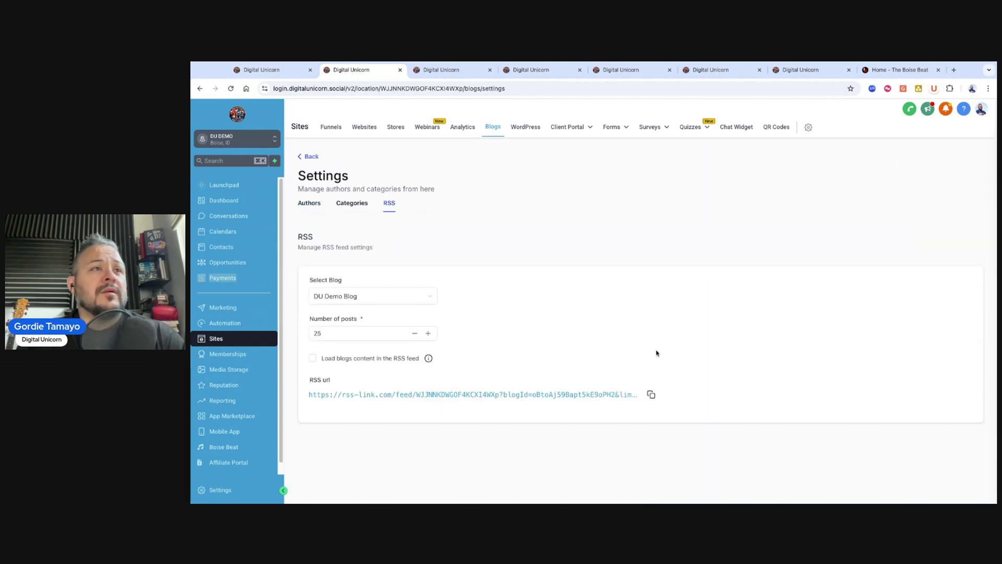
{"action": "left_click", "coordinate": [441, 69]}
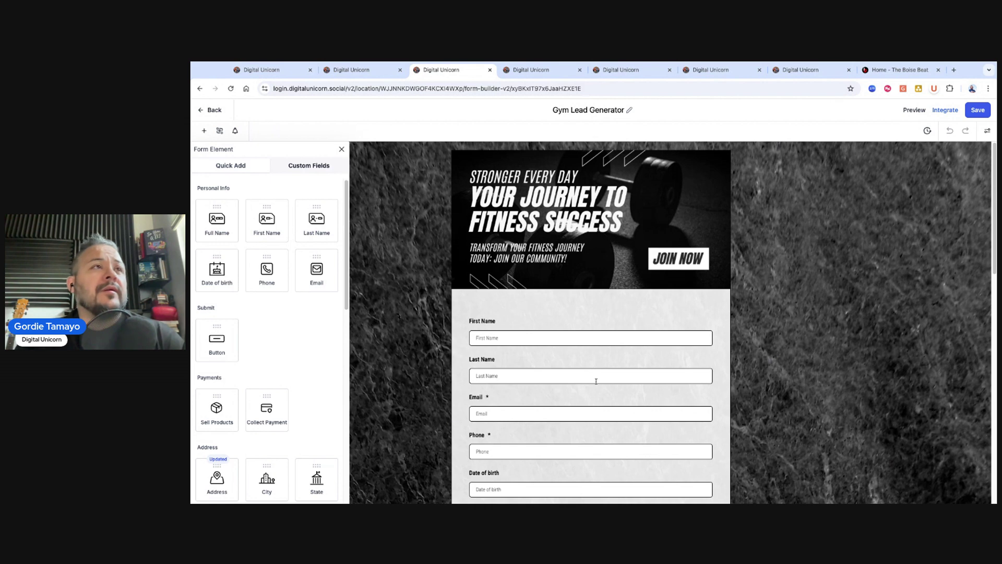
{"action": "scroll", "coordinate": [591, 379], "scroll_direction": "down", "scroll_amount": 1}
{"action": "scroll", "coordinate": [591, 379], "scroll_direction": "down", "scroll_amount": 15}
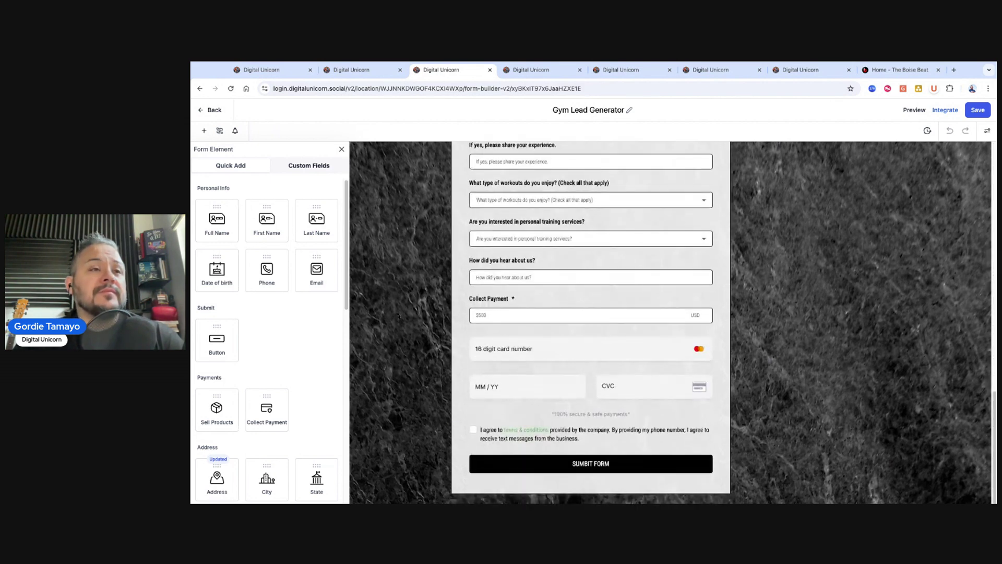
{"action": "left_click", "coordinate": [616, 338]}
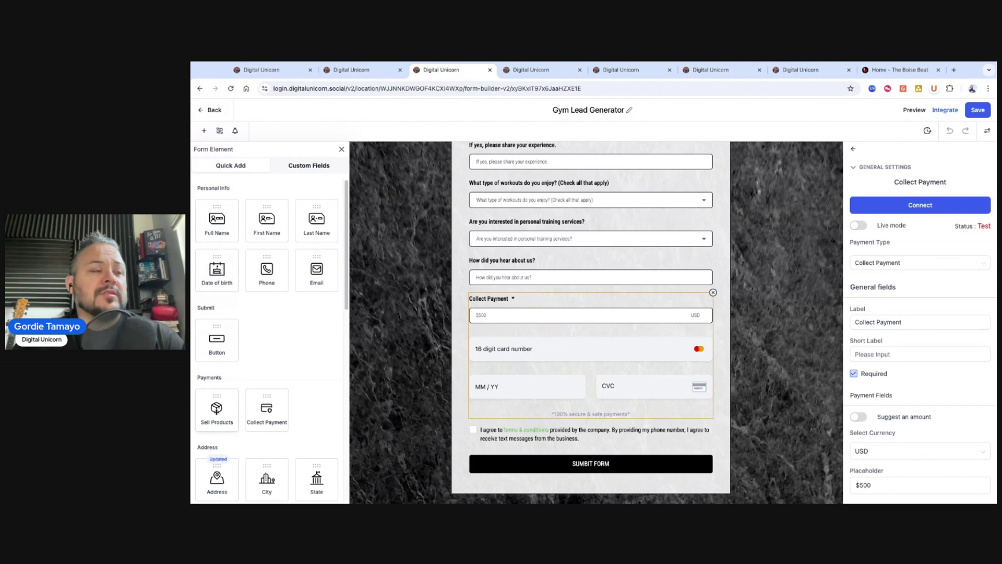
{"action": "left_click_drag", "start_coordinate": [215, 410], "coordinate": [474, 321]}
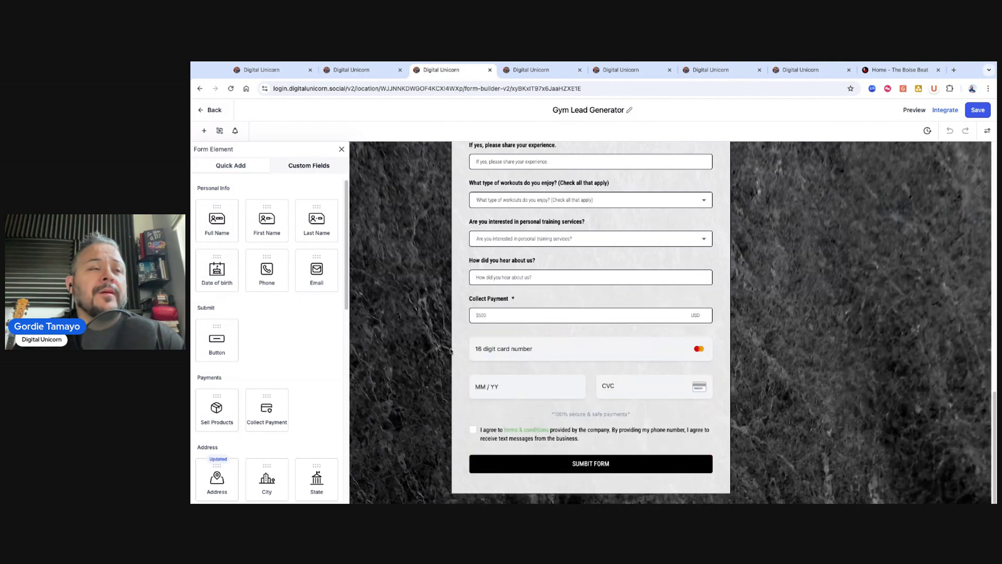
{"action": "left_click", "coordinate": [540, 73]}
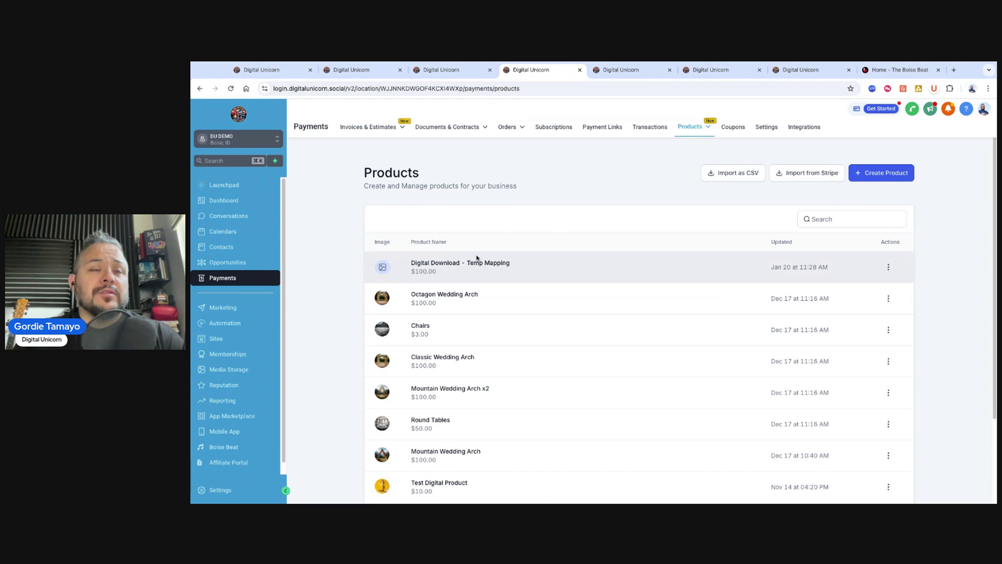
{"action": "left_click", "coordinate": [445, 71]}
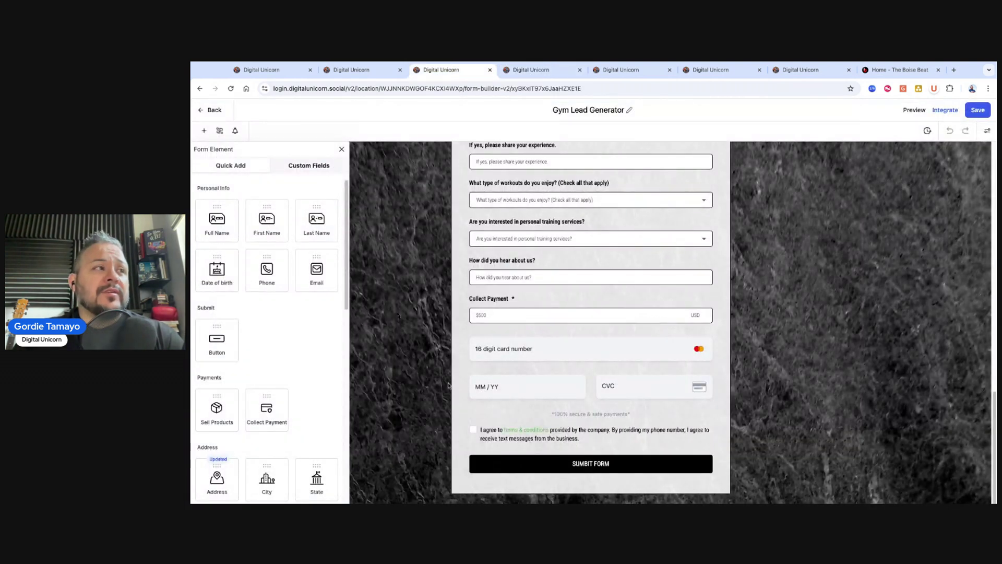
{"action": "left_click_drag", "start_coordinate": [219, 411], "coordinate": [525, 317]}
{"action": "scroll", "coordinate": [474, 313], "scroll_direction": "up", "scroll_amount": 5}
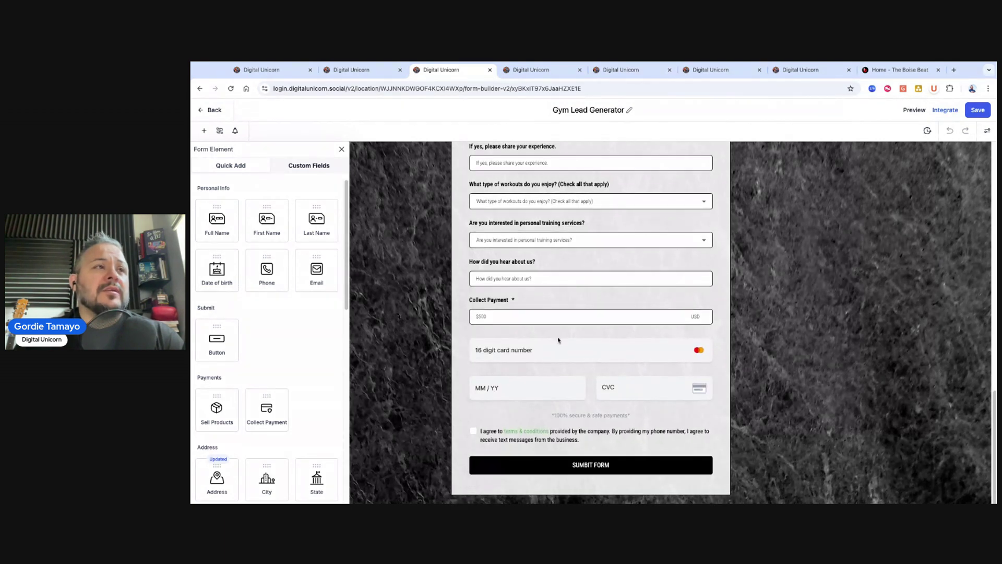
{"action": "scroll", "coordinate": [496, 335], "scroll_direction": "up", "scroll_amount": 10}
{"action": "scroll", "coordinate": [554, 365], "scroll_direction": "down", "scroll_amount": 15}
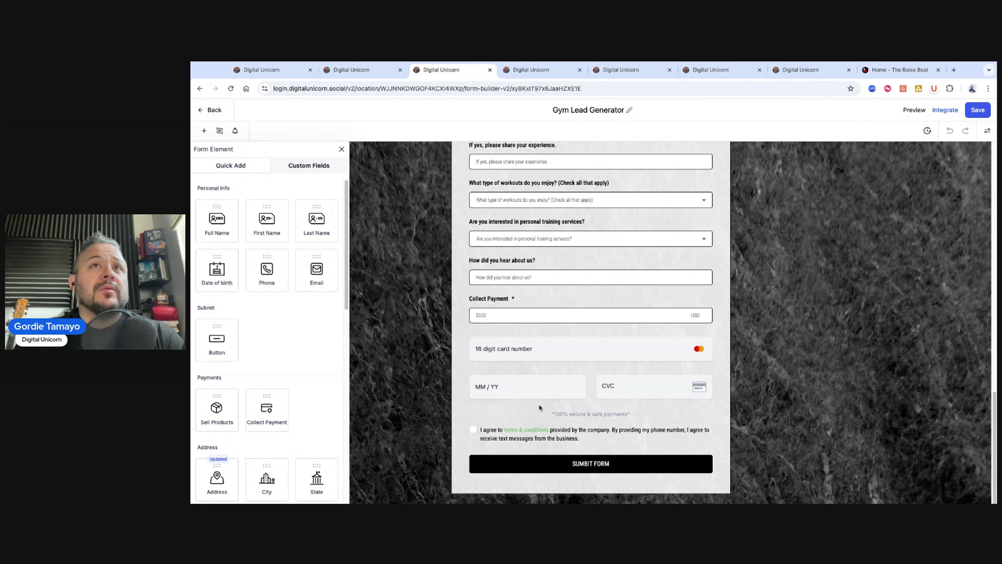
{"action": "scroll", "coordinate": [591, 375], "scroll_direction": "up", "scroll_amount": 10}
{"action": "scroll", "coordinate": [574, 365], "scroll_direction": "down", "scroll_amount": 10}
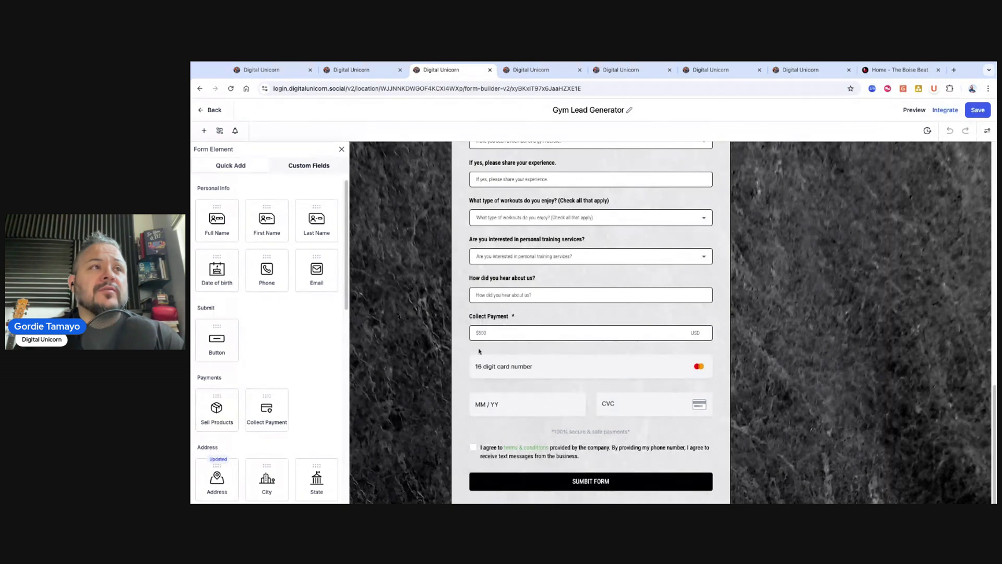
Replace the form's Collect Payment block with a Sell Products element
{"action": "left_click", "coordinate": [617, 355]}
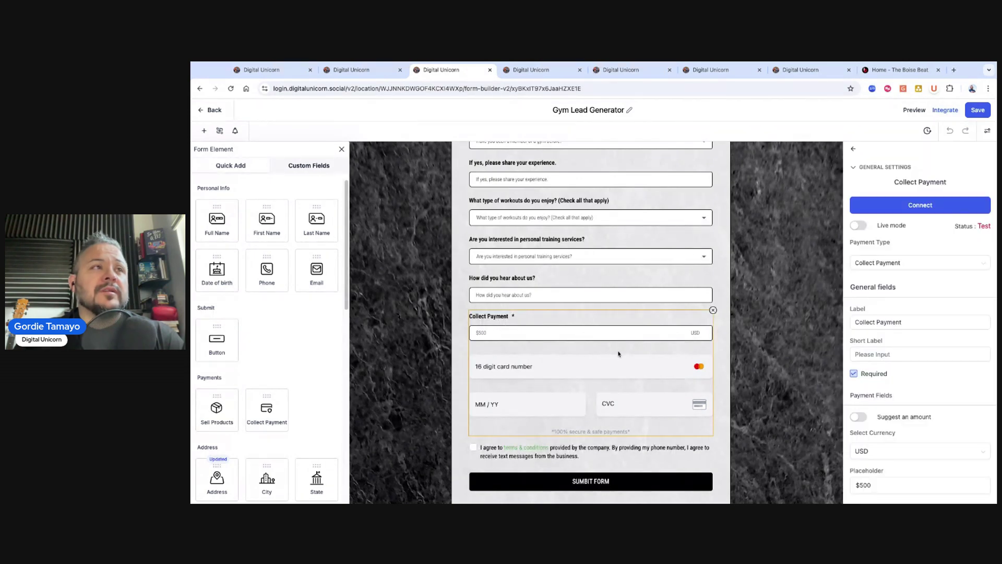
{"action": "left_click", "coordinate": [712, 311]}
{"action": "left_click_drag", "start_coordinate": [227, 423], "coordinate": [560, 424]}
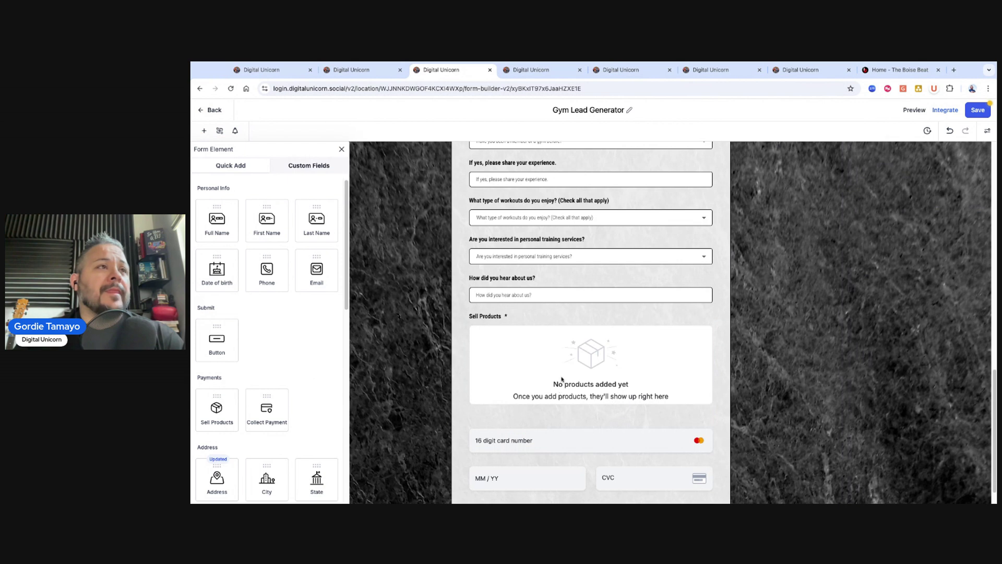
{"action": "left_click", "coordinate": [491, 373]}
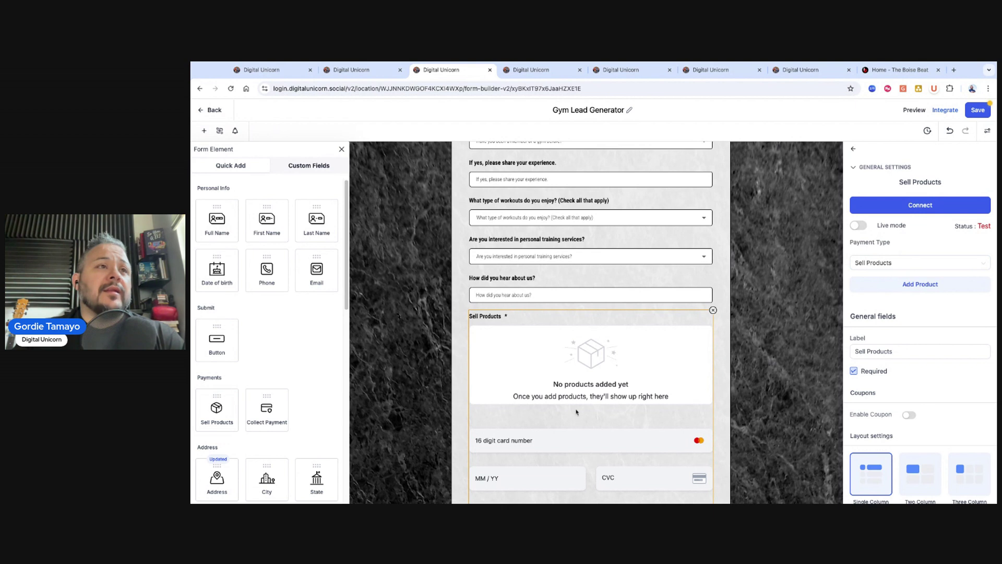
Add Digital Download - Temp Mapping as a product in the Sell Products block
{"action": "left_click", "coordinate": [910, 286]}
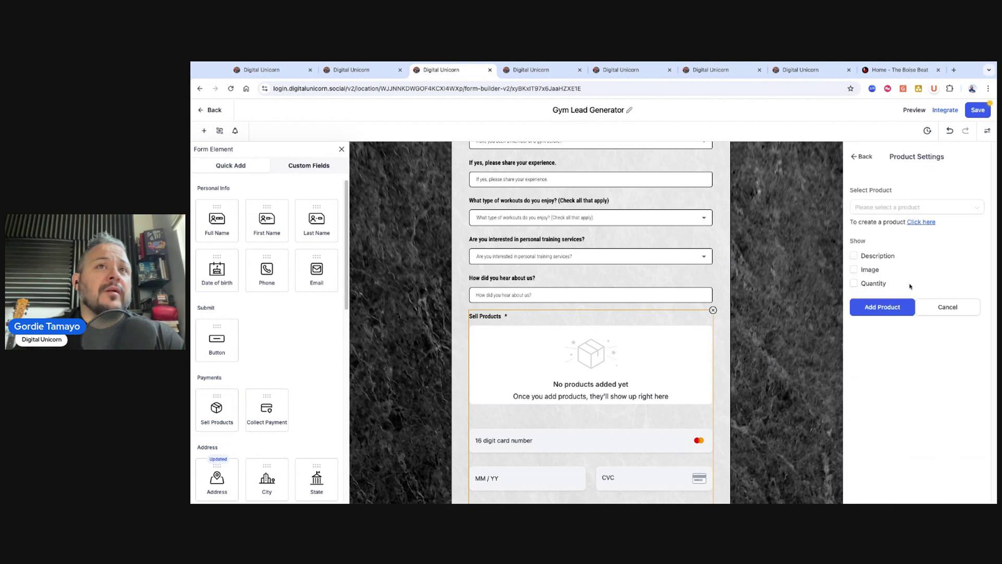
{"action": "left_click", "coordinate": [893, 211]}
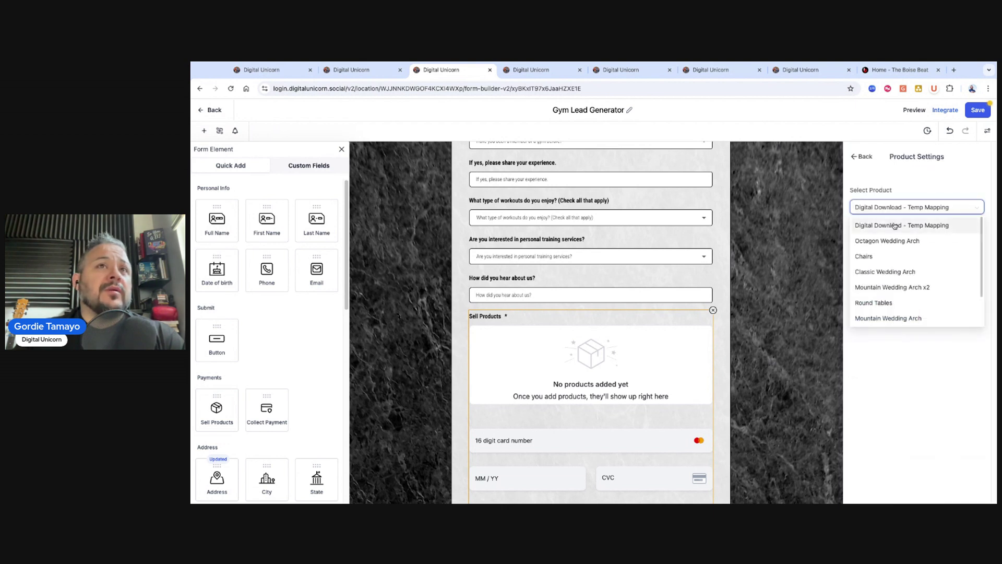
{"action": "left_click", "coordinate": [894, 225]}
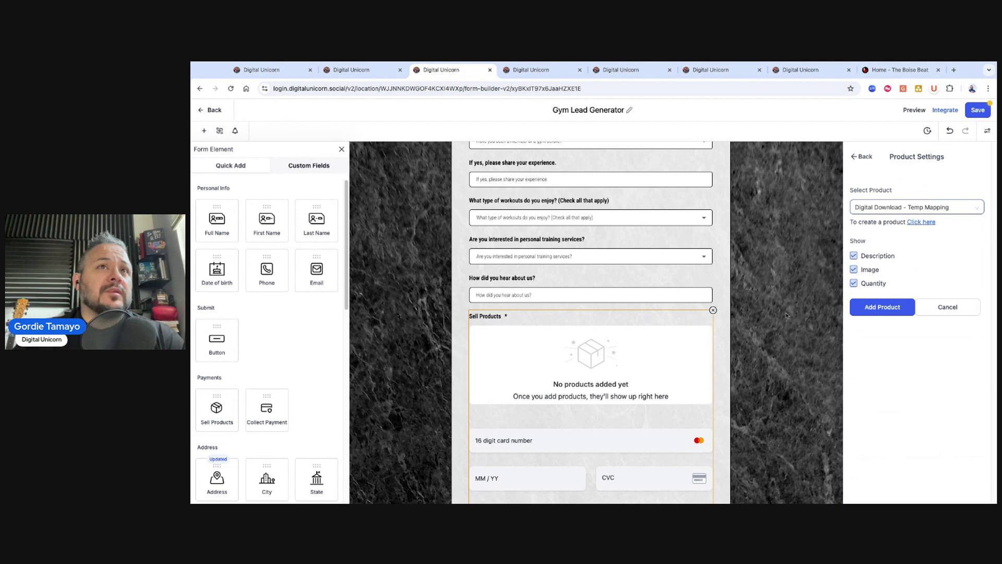
{"action": "left_click", "coordinate": [874, 312]}
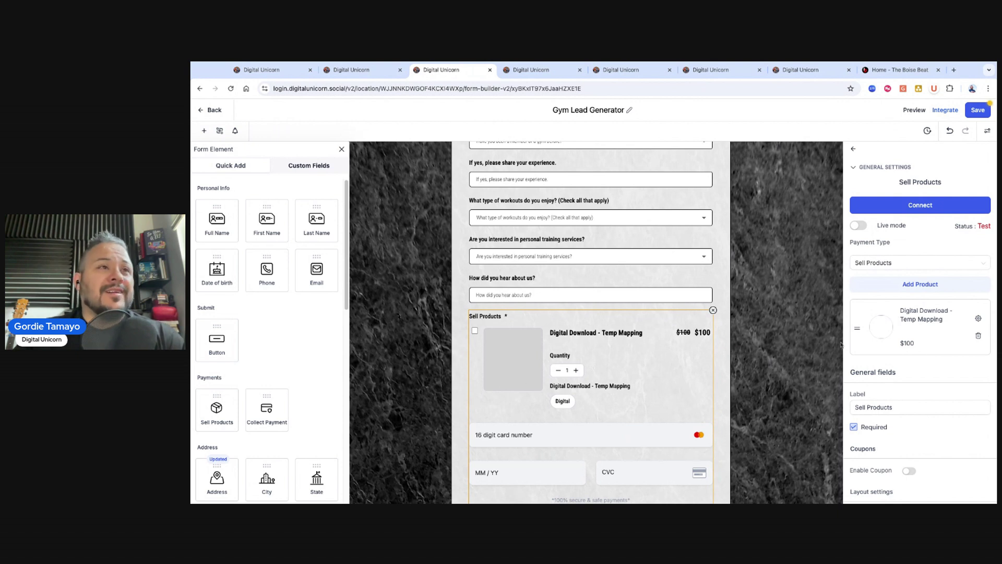
Add the Champion Within - Ribbed Knit Beanie and remove the Digital Download product
{"action": "left_click", "coordinate": [890, 287]}
{"action": "left_click", "coordinate": [913, 207]}
{"action": "scroll", "coordinate": [908, 264], "scroll_direction": "down", "scroll_amount": 1}
{"action": "scroll", "coordinate": [909, 263], "scroll_direction": "down", "scroll_amount": 3}
{"action": "scroll", "coordinate": [911, 269], "scroll_direction": "up", "scroll_amount": 4}
{"action": "scroll", "coordinate": [910, 269], "scroll_direction": "down", "scroll_amount": 2}
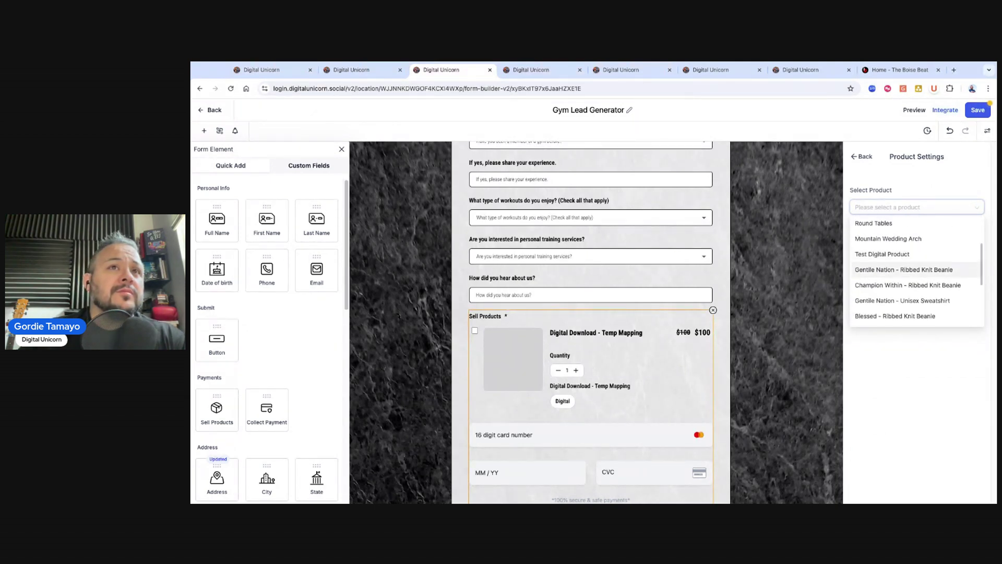
{"action": "left_click", "coordinate": [890, 288]}
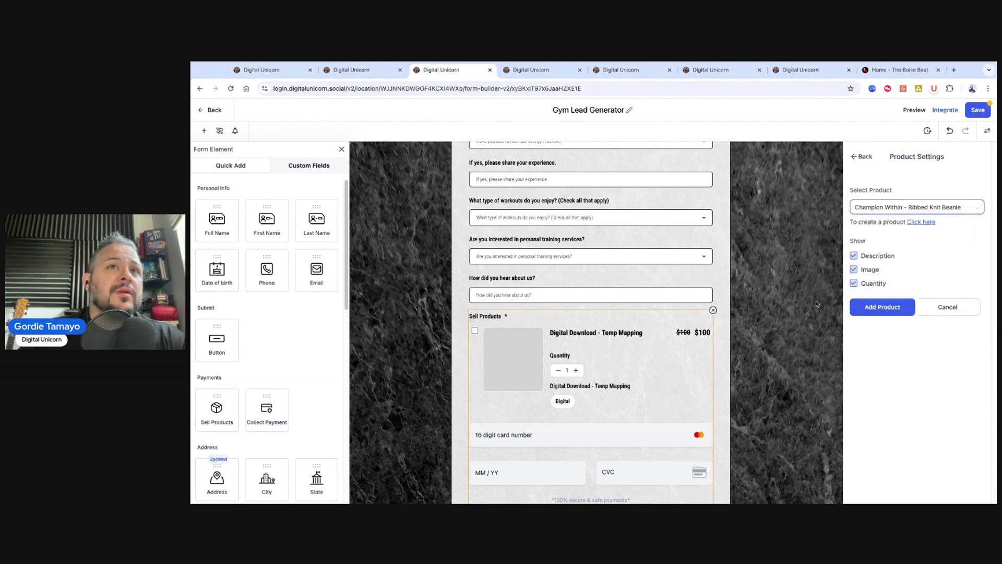
{"action": "left_click", "coordinate": [887, 319]}
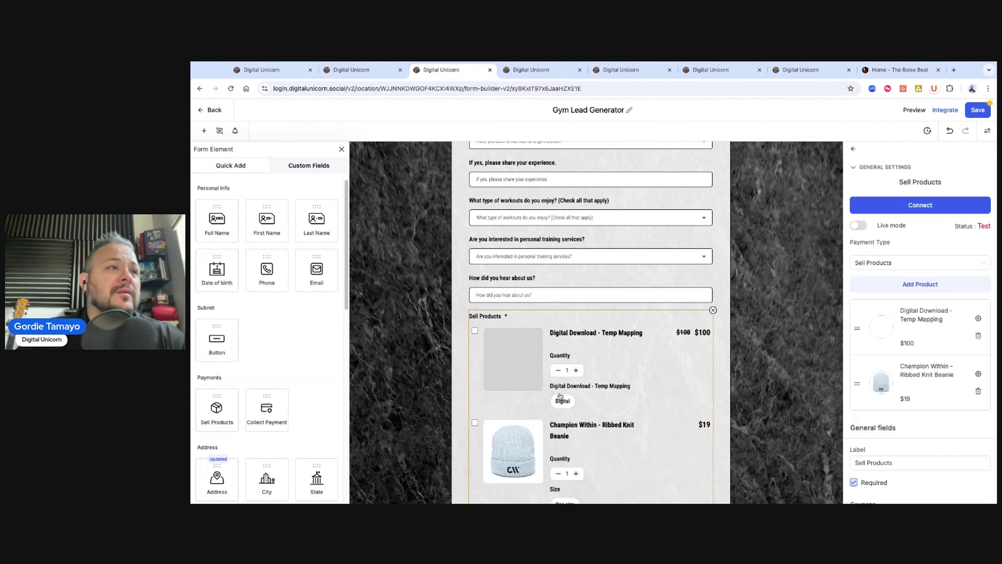
{"action": "left_click", "coordinate": [978, 336]}
{"action": "scroll", "coordinate": [529, 426], "scroll_direction": "down", "scroll_amount": 1}
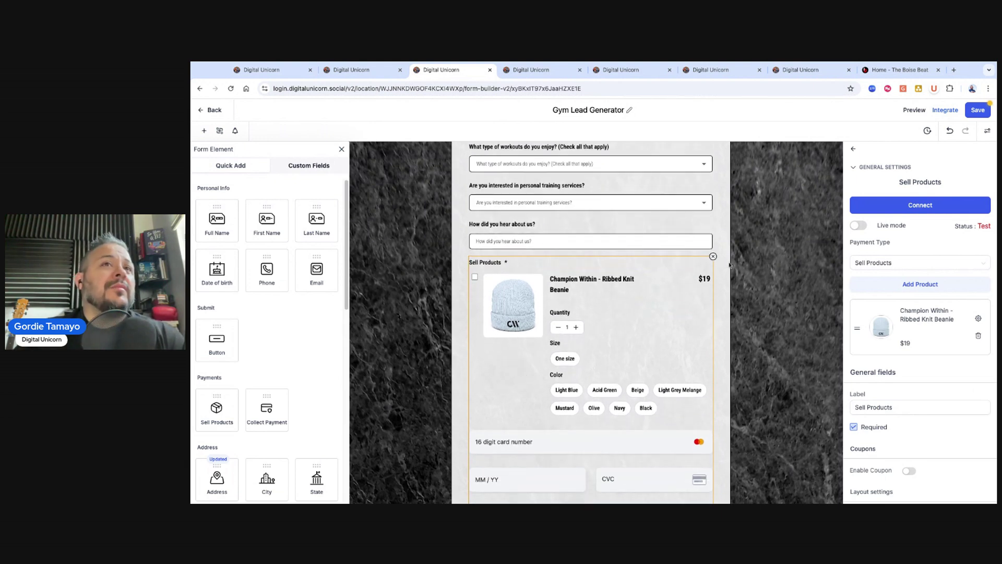
Remove the beanie from Sell Products and back out of adding the Gentile Nation Unisex Sweatshirt
{"action": "left_click", "coordinate": [977, 336]}
{"action": "left_click", "coordinate": [884, 284]}
{"action": "left_click", "coordinate": [882, 307]}
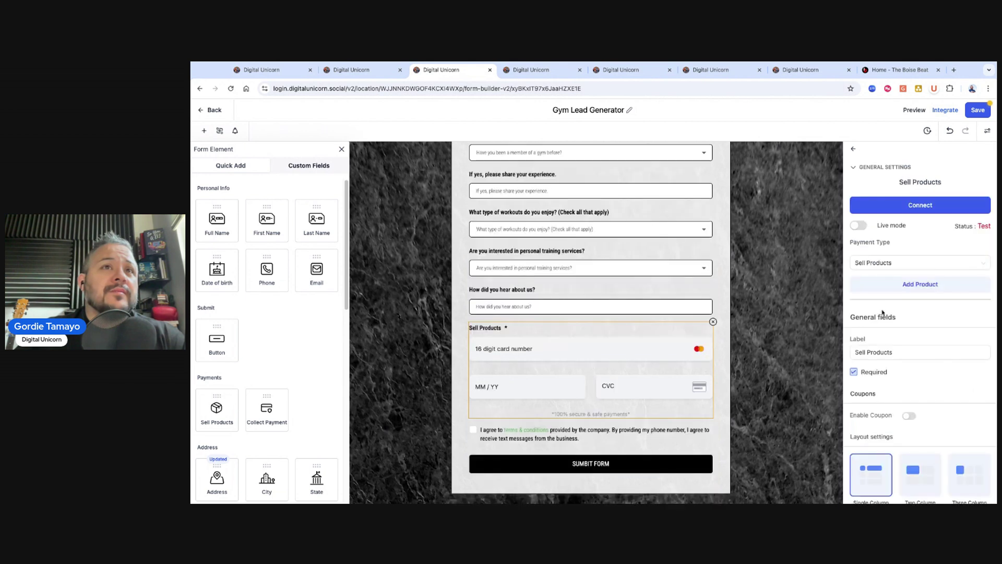
{"action": "left_click", "coordinate": [901, 284]}
{"action": "left_click", "coordinate": [894, 207]}
{"action": "scroll", "coordinate": [900, 314], "scroll_direction": "down", "scroll_amount": 3}
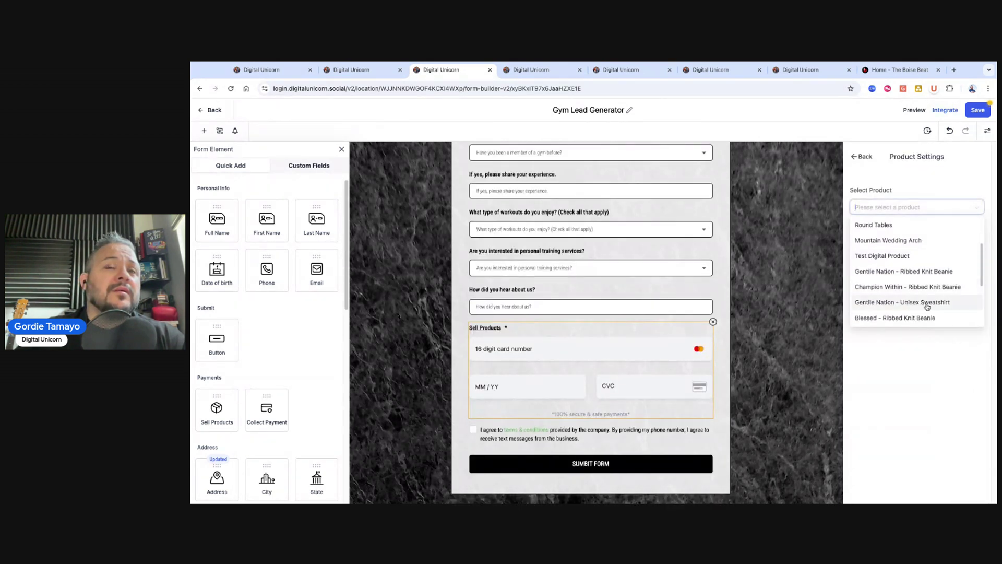
{"action": "left_click", "coordinate": [968, 306]}
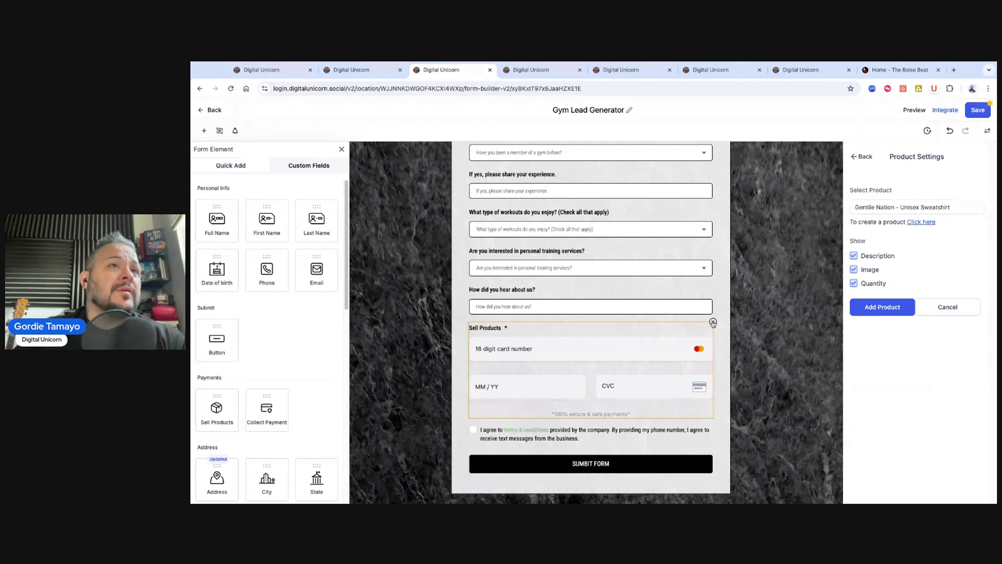
{"action": "left_click", "coordinate": [870, 161]}
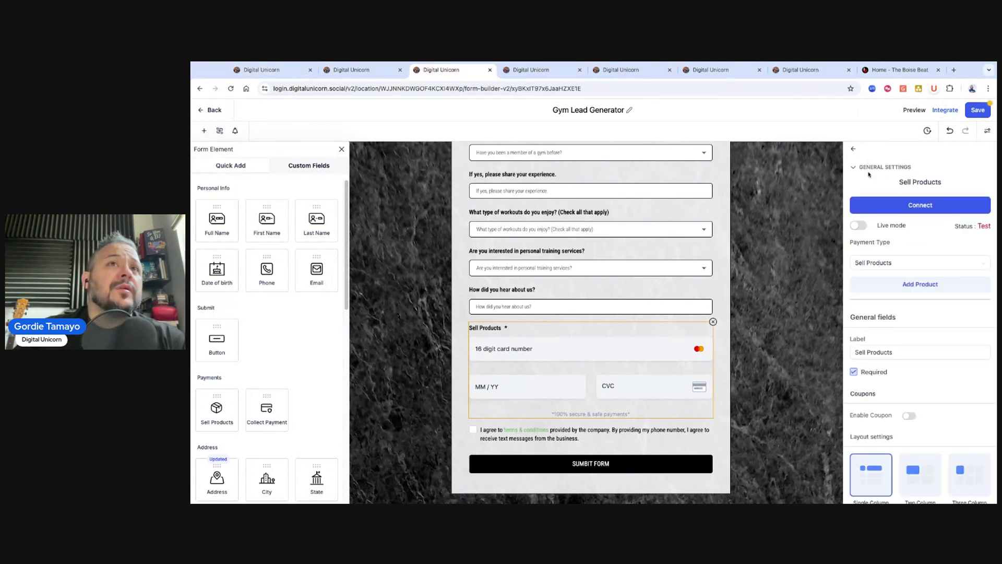
Cancel adding the Gentile Nation Ribbed Knit Beanie, reload the form, and open its Collect Payment field
{"action": "left_click", "coordinate": [893, 290]}
{"action": "left_click", "coordinate": [895, 206]}
{"action": "scroll", "coordinate": [903, 303], "scroll_direction": "down", "scroll_amount": 1}
{"action": "left_click", "coordinate": [905, 302]}
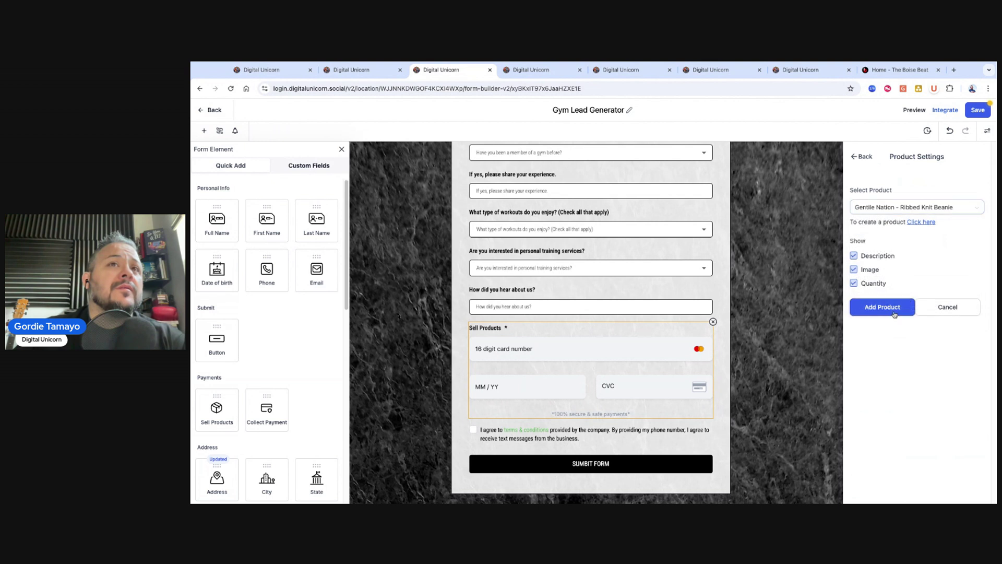
{"action": "left_click", "coordinate": [861, 157]}
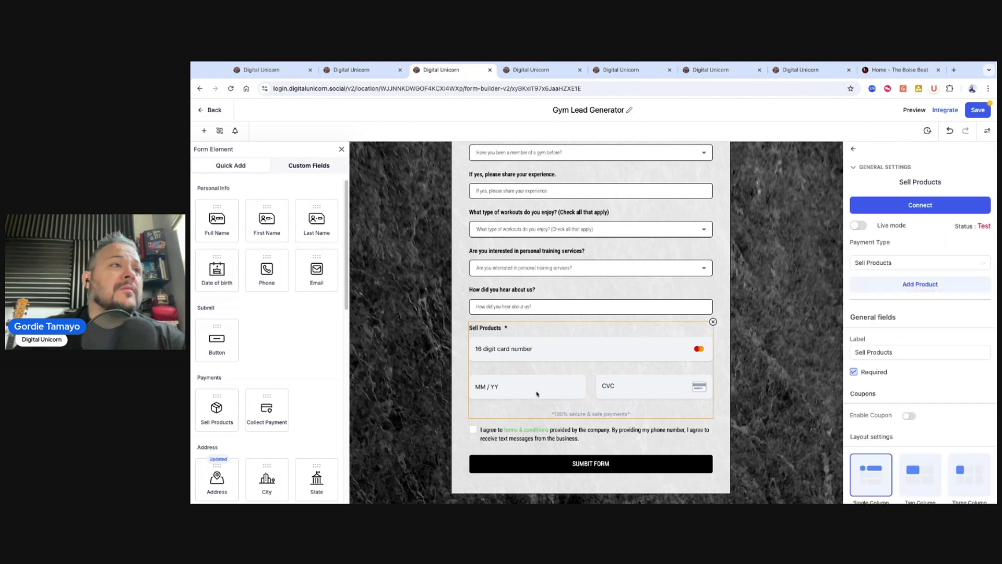
{"action": "left_click", "coordinate": [231, 88]}
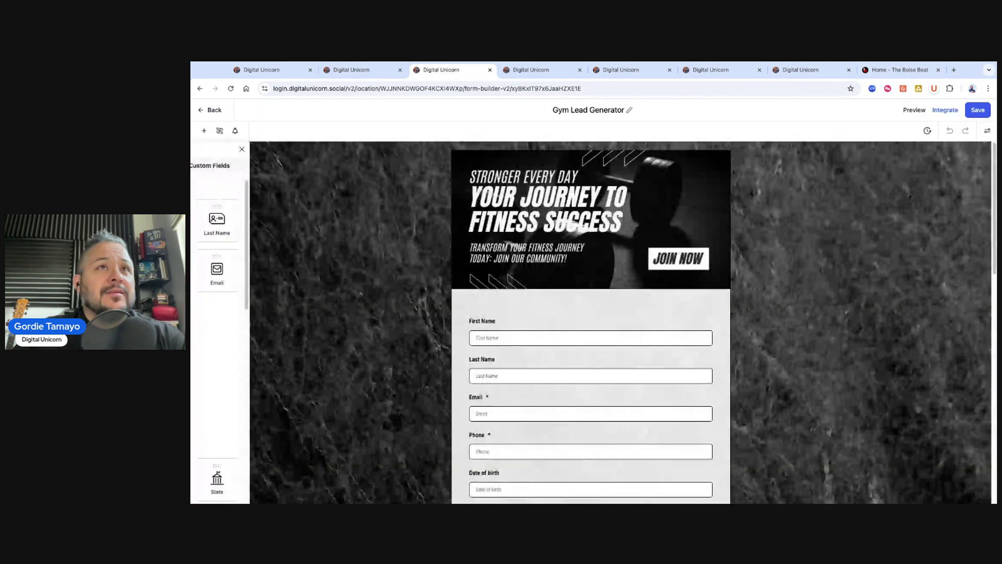
{"action": "scroll", "coordinate": [581, 313], "scroll_direction": "down", "scroll_amount": 15}
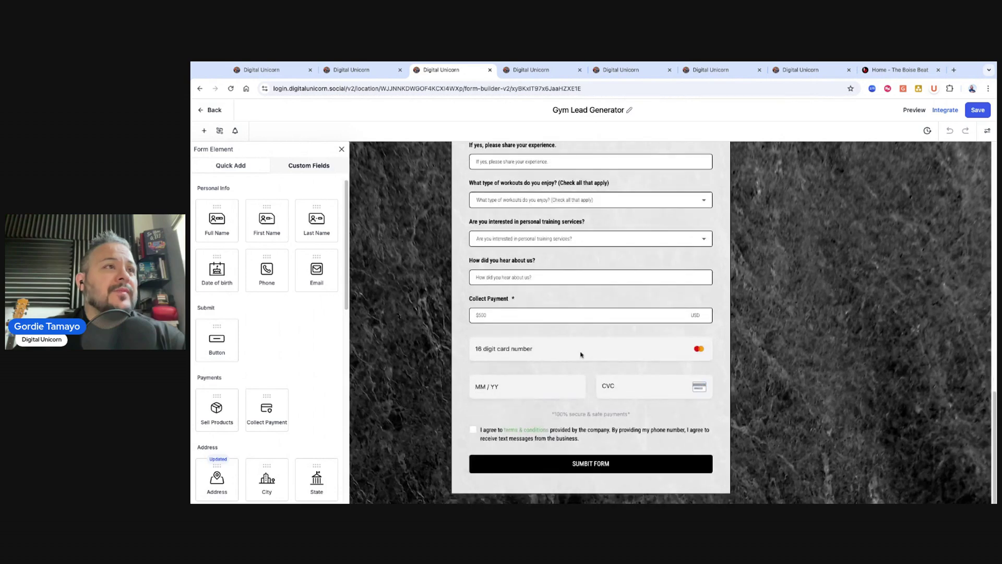
{"action": "left_click", "coordinate": [668, 367]}
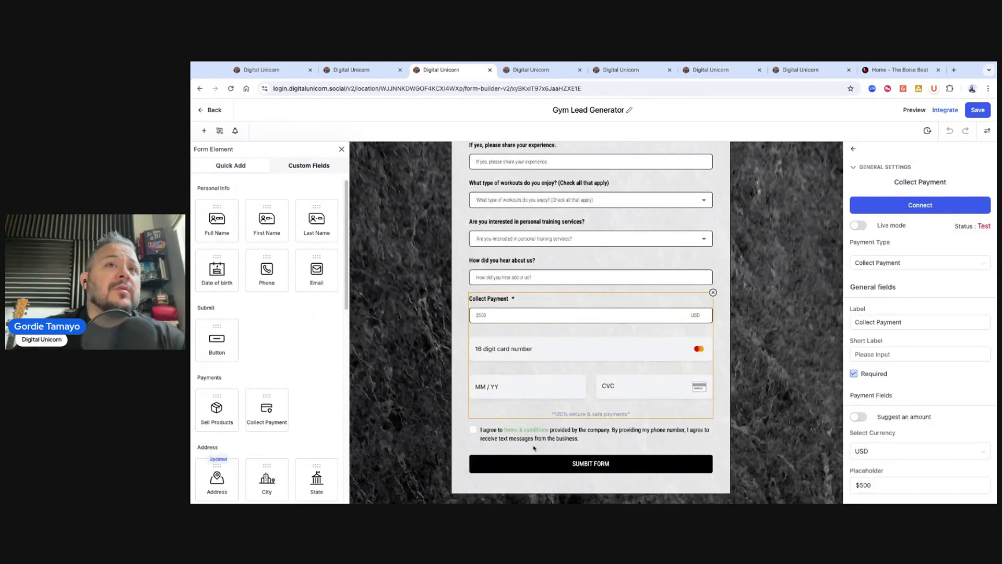
Replace Collect Payment with a Sell Products block offering Gentile Nation - Swim Trunks
{"action": "left_click", "coordinate": [713, 292]}
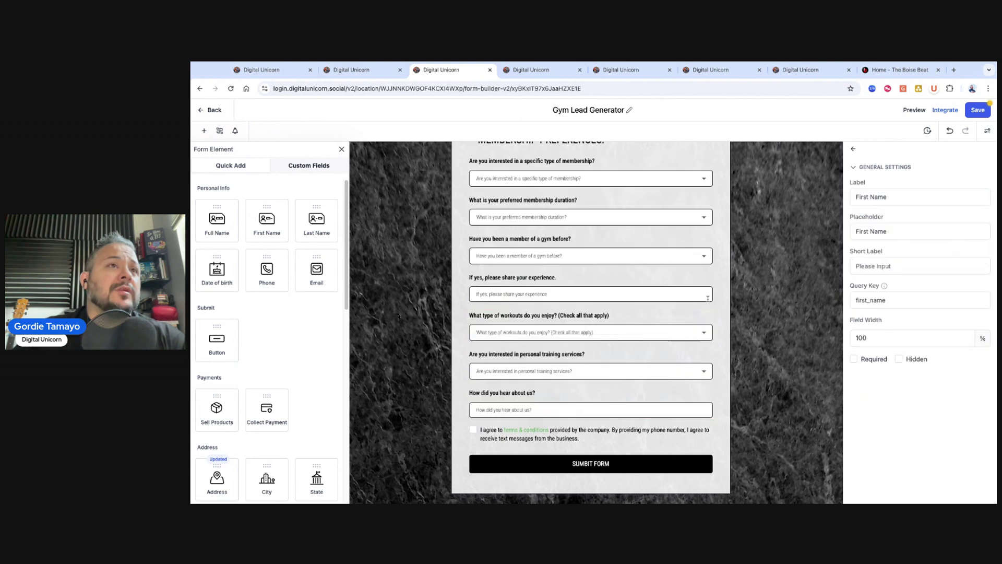
{"action": "left_click_drag", "start_coordinate": [214, 416], "coordinate": [514, 432]}
{"action": "left_click", "coordinate": [668, 373]}
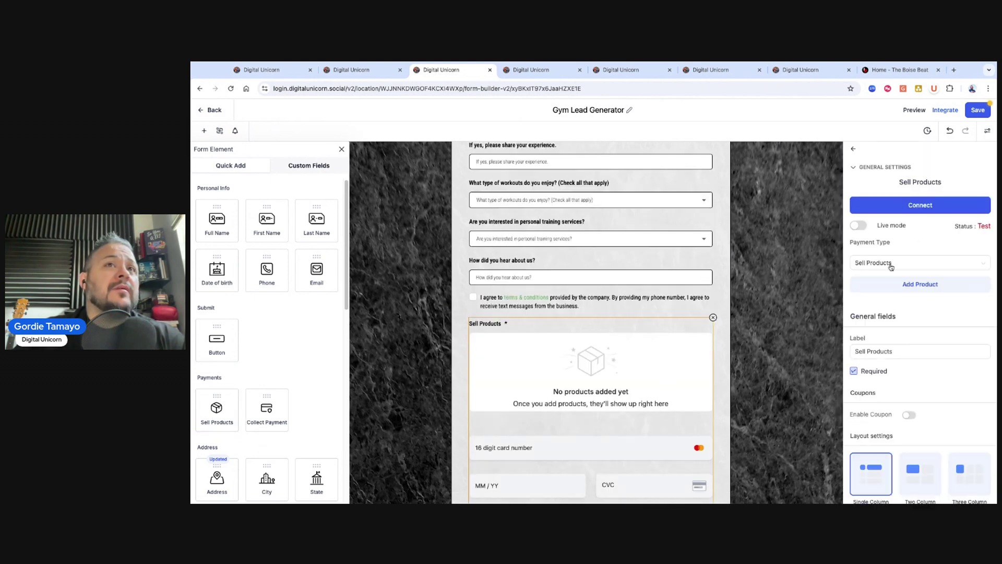
{"action": "left_click", "coordinate": [888, 287]}
{"action": "left_click", "coordinate": [887, 207]}
{"action": "scroll", "coordinate": [910, 289], "scroll_direction": "down", "scroll_amount": 2}
{"action": "scroll", "coordinate": [918, 303], "scroll_direction": "down", "scroll_amount": 2}
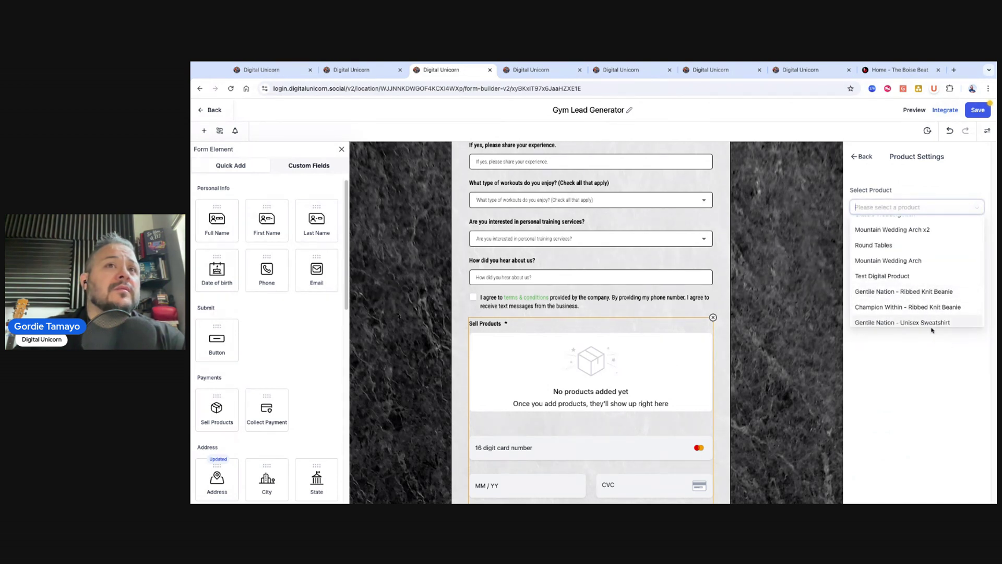
{"action": "scroll", "coordinate": [922, 304], "scroll_direction": "down", "scroll_amount": 1}
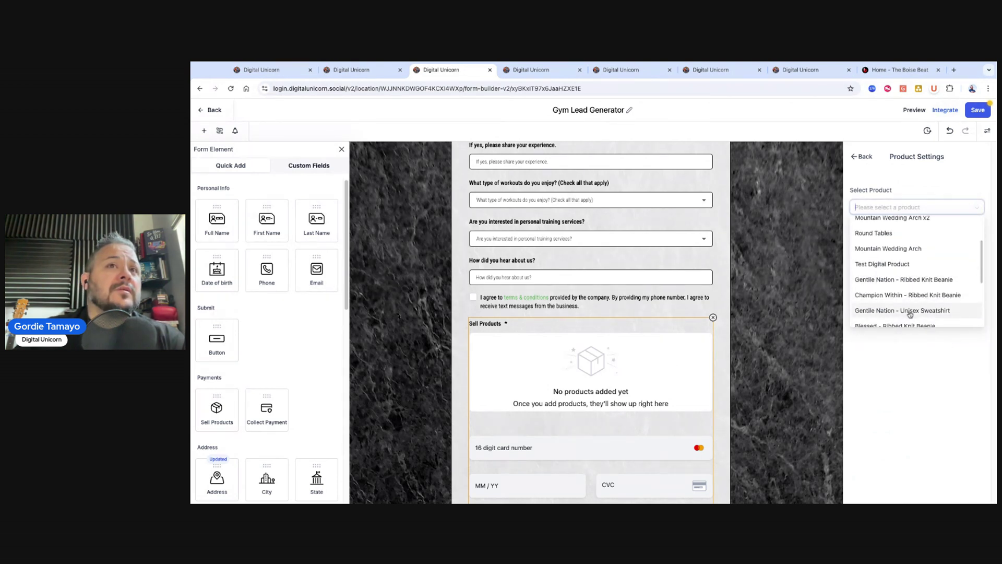
{"action": "scroll", "coordinate": [869, 316], "scroll_direction": "down", "scroll_amount": 3}
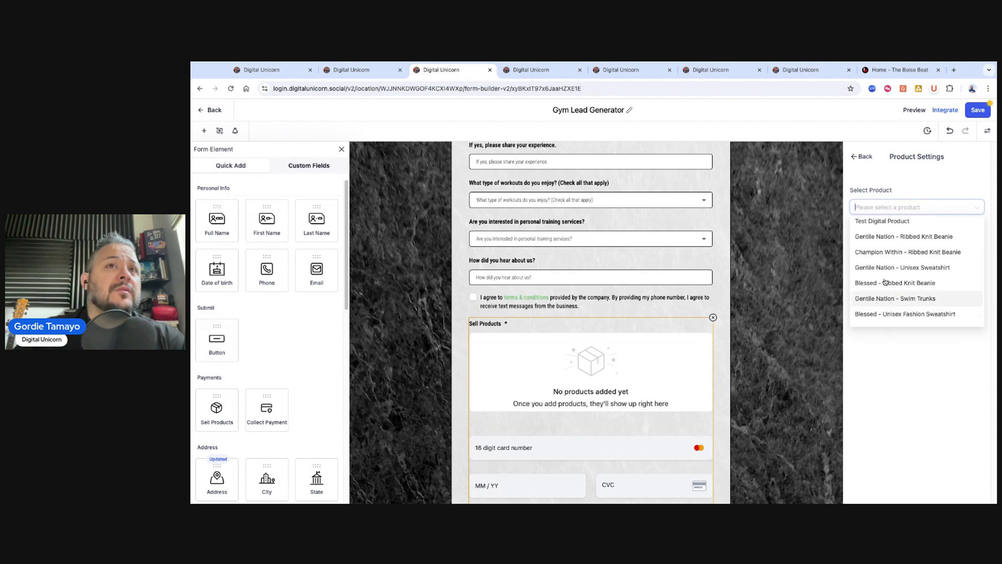
{"action": "left_click", "coordinate": [887, 300]}
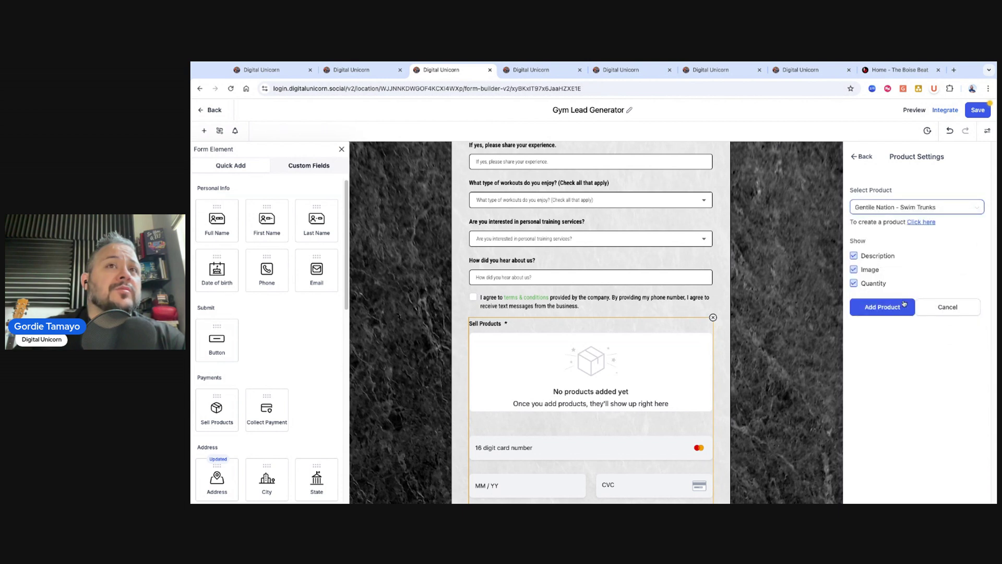
{"action": "left_click", "coordinate": [880, 308]}
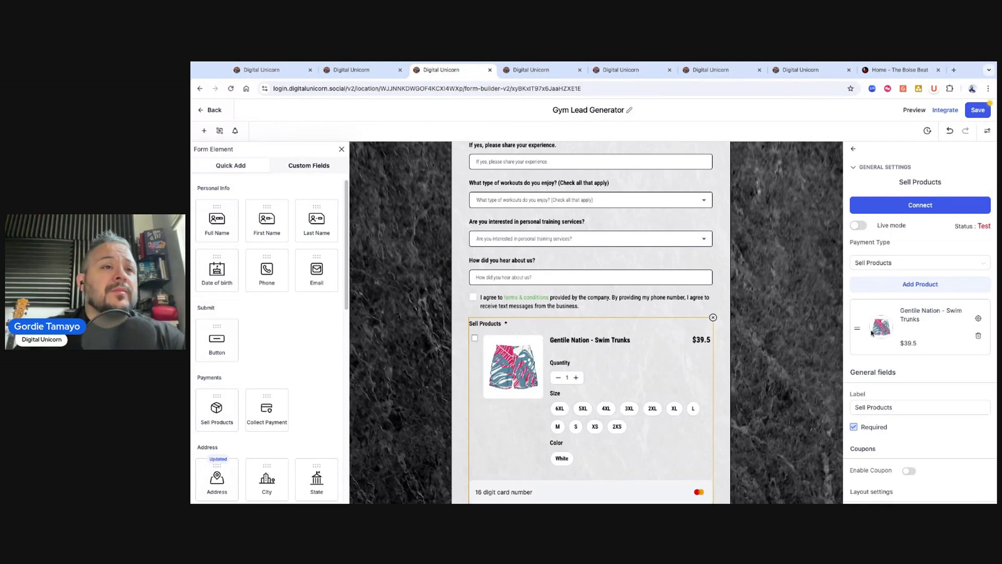
Delete the Sell Products block so the form ends at the terms checkbox and Submit button
{"action": "scroll", "coordinate": [874, 336], "scroll_direction": "down", "scroll_amount": 4}
{"action": "scroll", "coordinate": [659, 373], "scroll_direction": "down", "scroll_amount": 3}
{"action": "scroll", "coordinate": [646, 384], "scroll_direction": "up", "scroll_amount": 4}
{"action": "scroll", "coordinate": [652, 397], "scroll_direction": "down", "scroll_amount": 3}
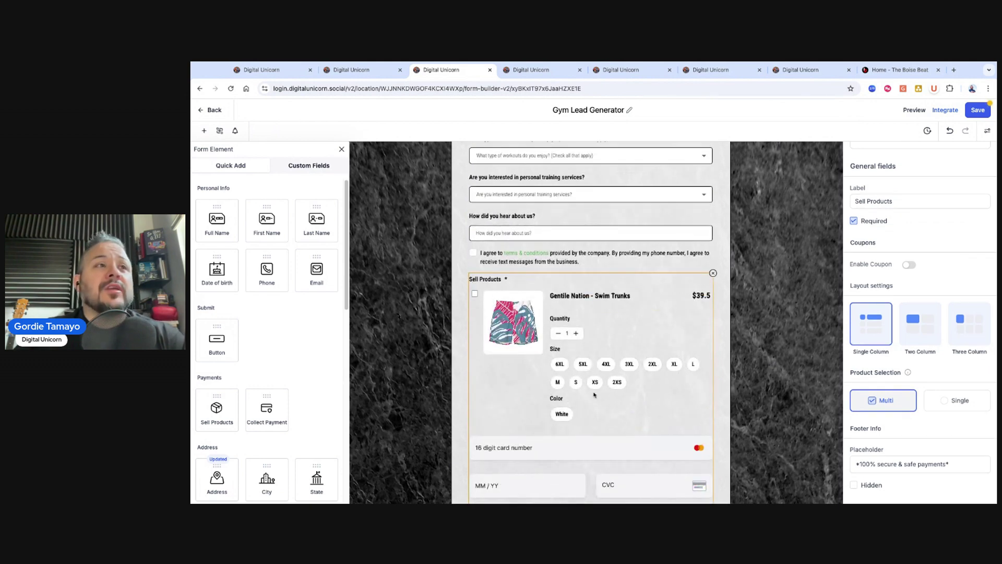
{"action": "left_click", "coordinate": [713, 274]}
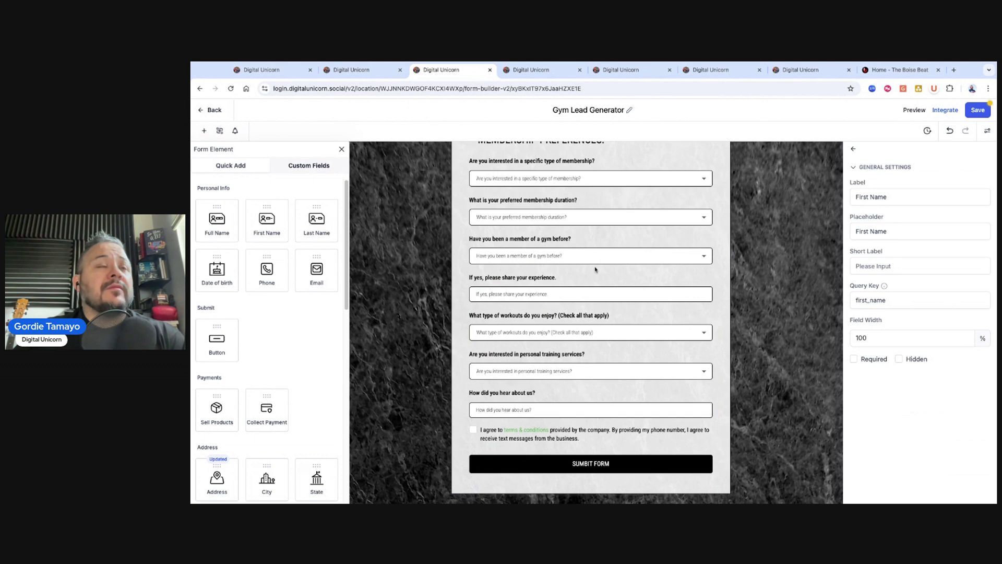
Review the form's On Submit options, keeping the Message action and its thank-you text unchanged
{"action": "scroll", "coordinate": [541, 226], "scroll_direction": "up", "scroll_amount": 10}
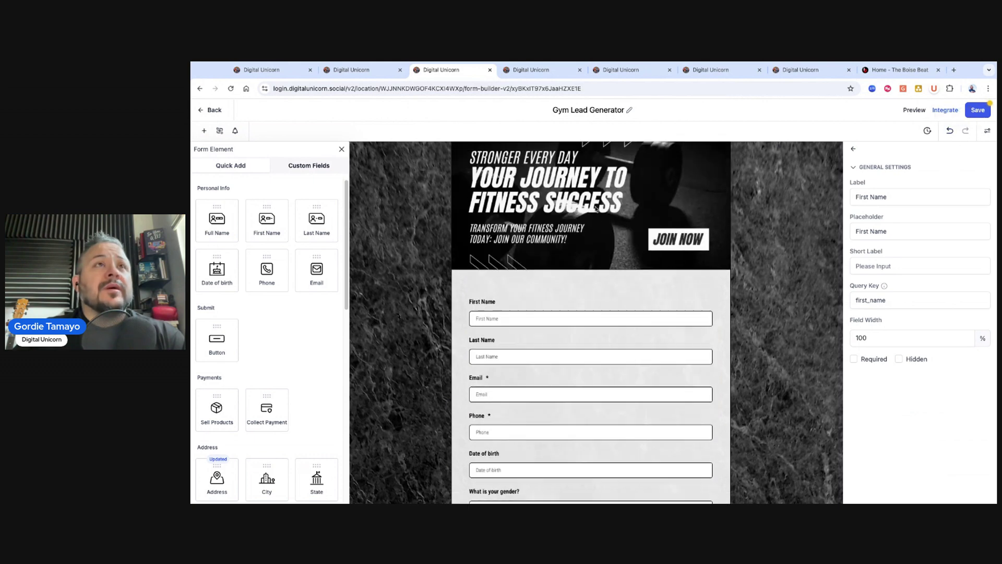
{"action": "left_click", "coordinate": [988, 132]}
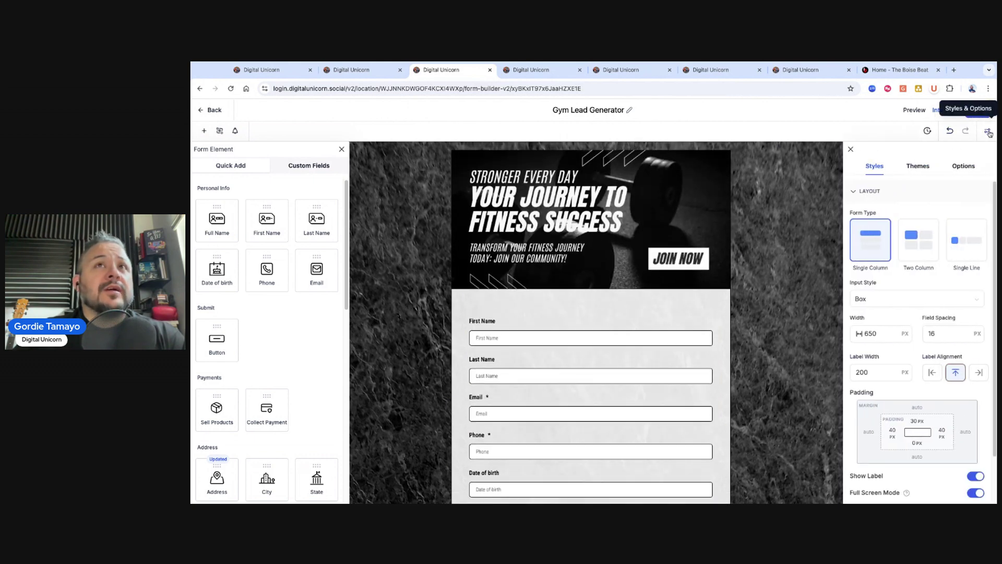
{"action": "left_click", "coordinate": [964, 167]}
{"action": "left_click", "coordinate": [874, 191]}
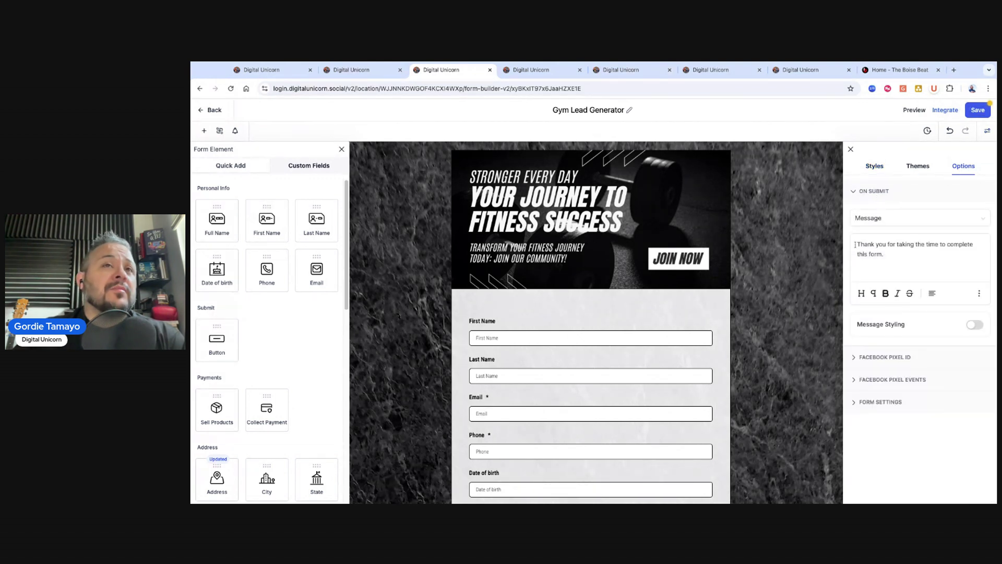
{"action": "triple_click", "coordinate": [883, 253]}
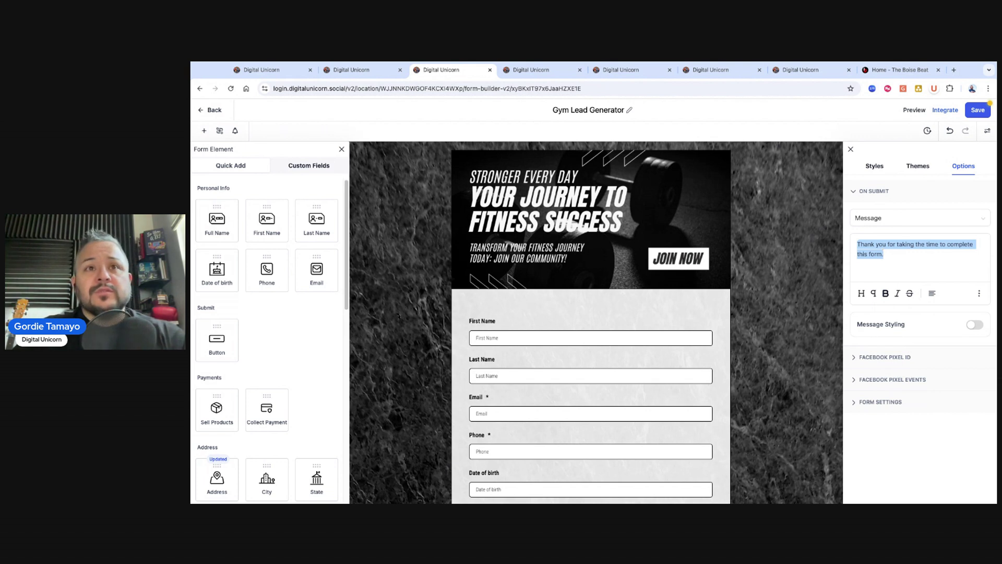
{"action": "left_click", "coordinate": [869, 193]}
{"action": "left_click", "coordinate": [876, 192]}
{"action": "left_click", "coordinate": [880, 220]}
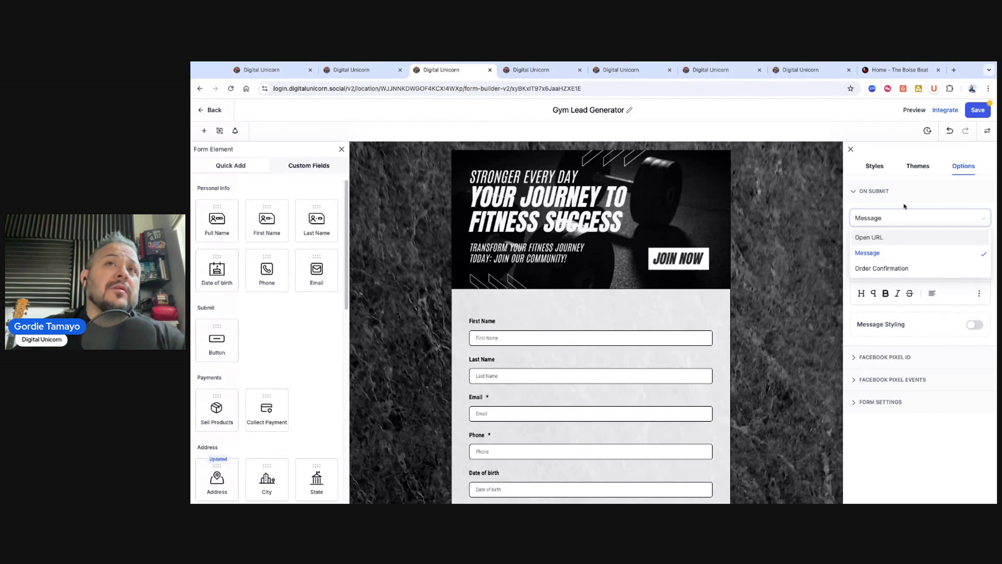
{"action": "left_click", "coordinate": [862, 192]}
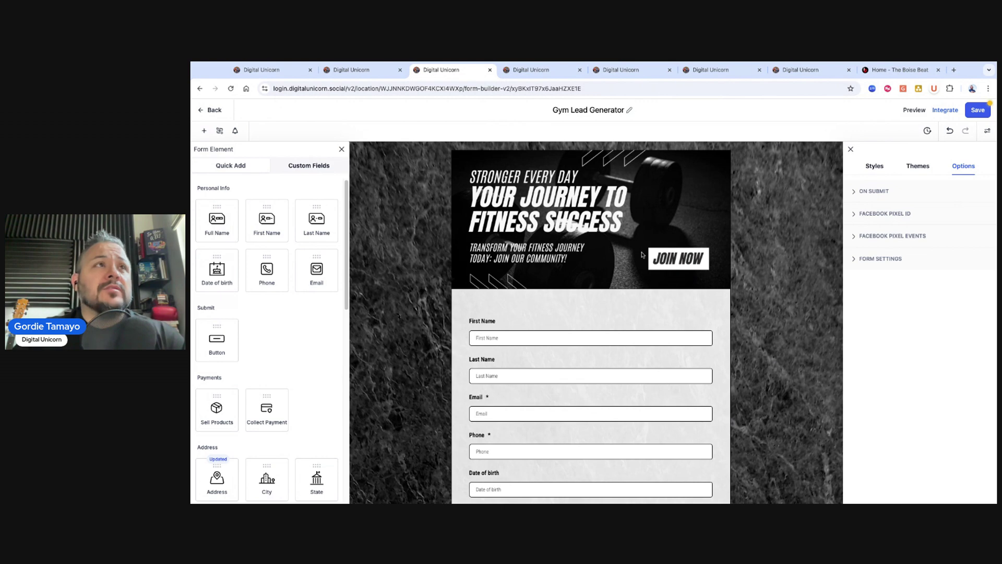
{"action": "scroll", "coordinate": [652, 181], "scroll_direction": "down", "scroll_amount": 3}
{"action": "scroll", "coordinate": [594, 408], "scroll_direction": "down", "scroll_amount": 10}
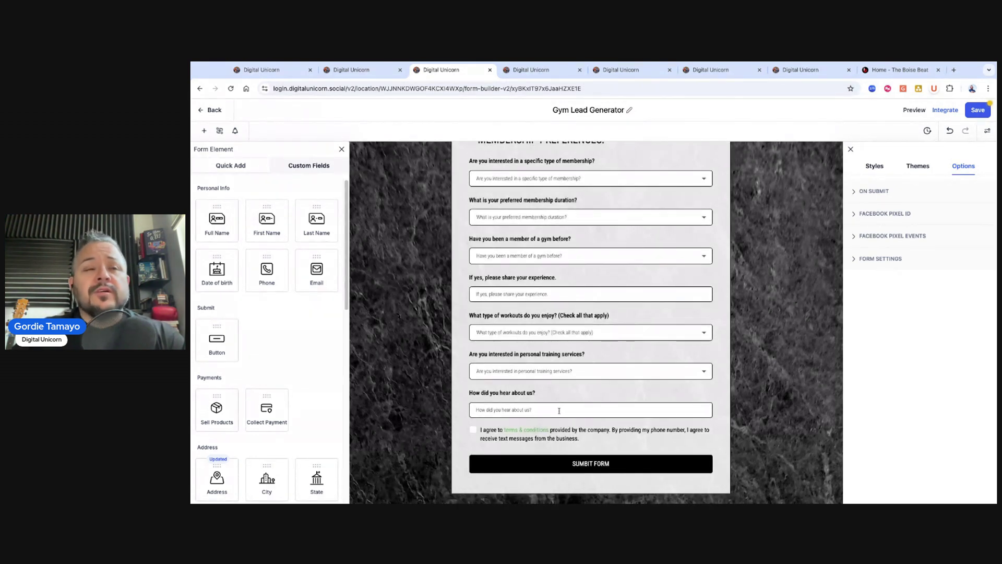
Exit the form editor without saving and create a blank workflow from scratch in Demo Newsletter
{"action": "left_click", "coordinate": [211, 111]}
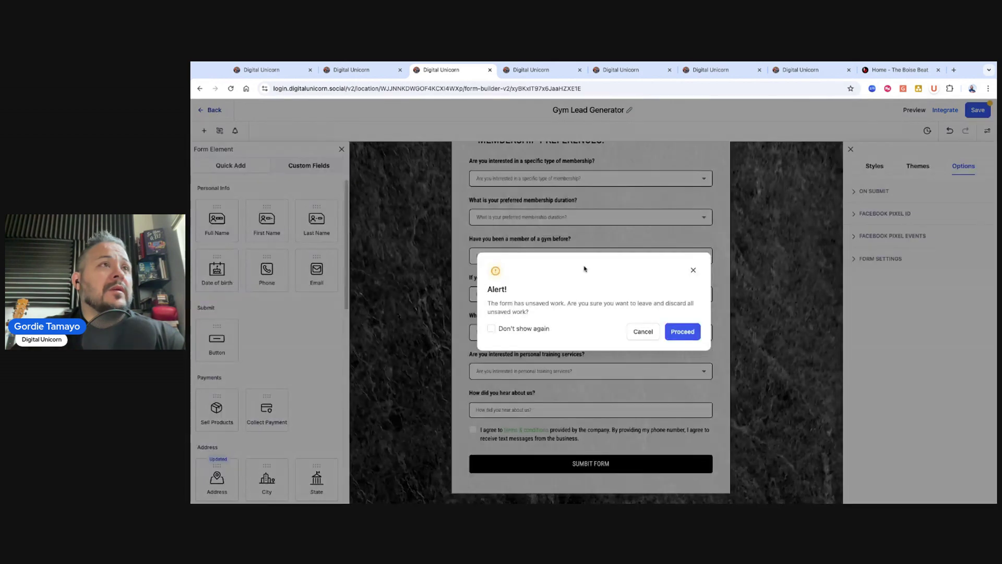
{"action": "left_click", "coordinate": [680, 332]}
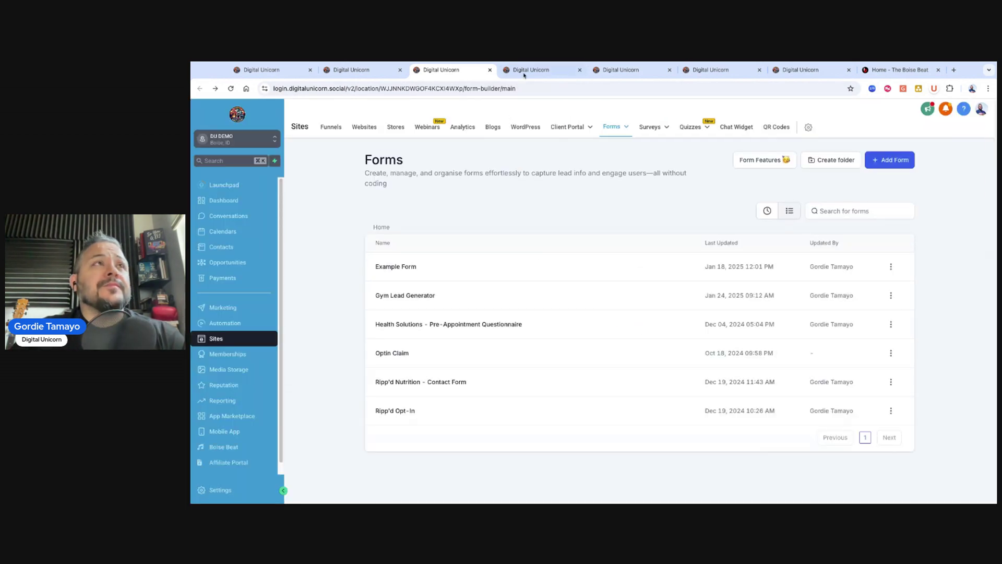
{"action": "left_click", "coordinate": [526, 72]}
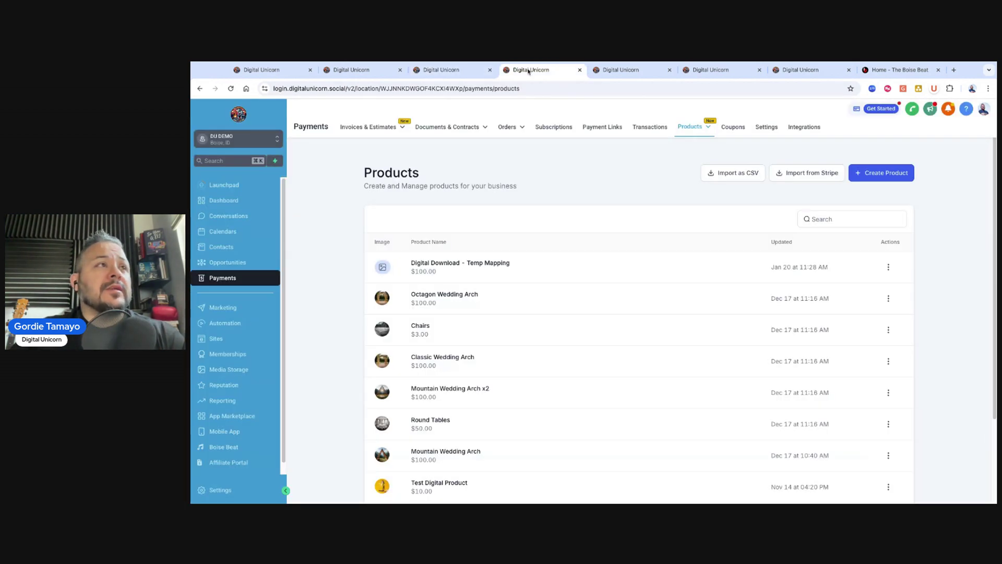
{"action": "left_click", "coordinate": [594, 71]}
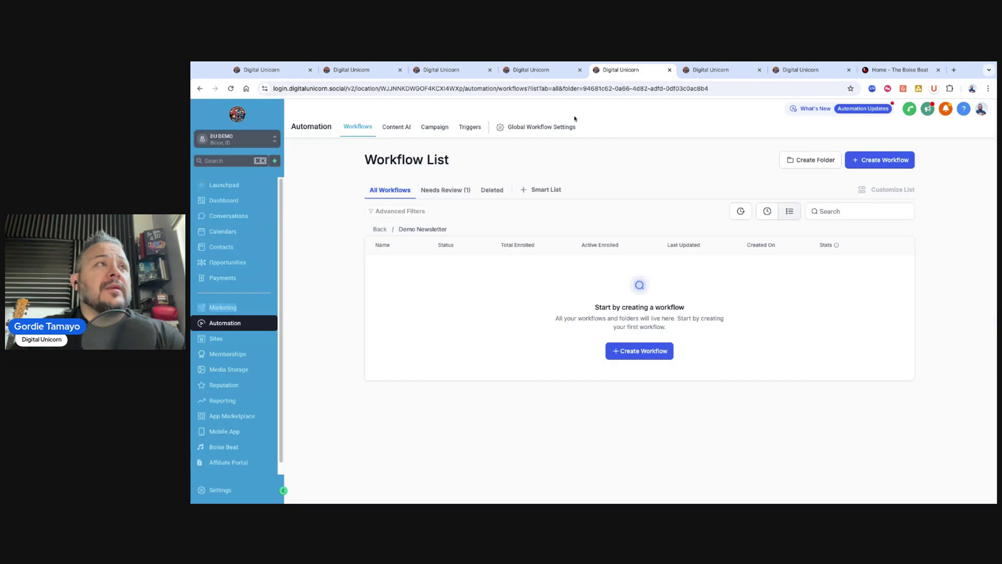
{"action": "left_click", "coordinate": [633, 358]}
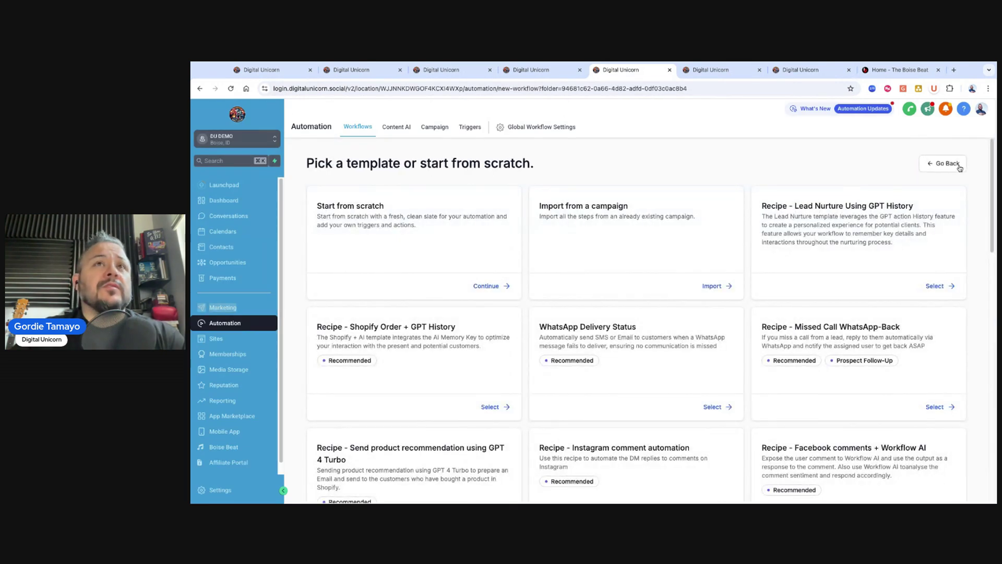
{"action": "left_click", "coordinate": [491, 286]}
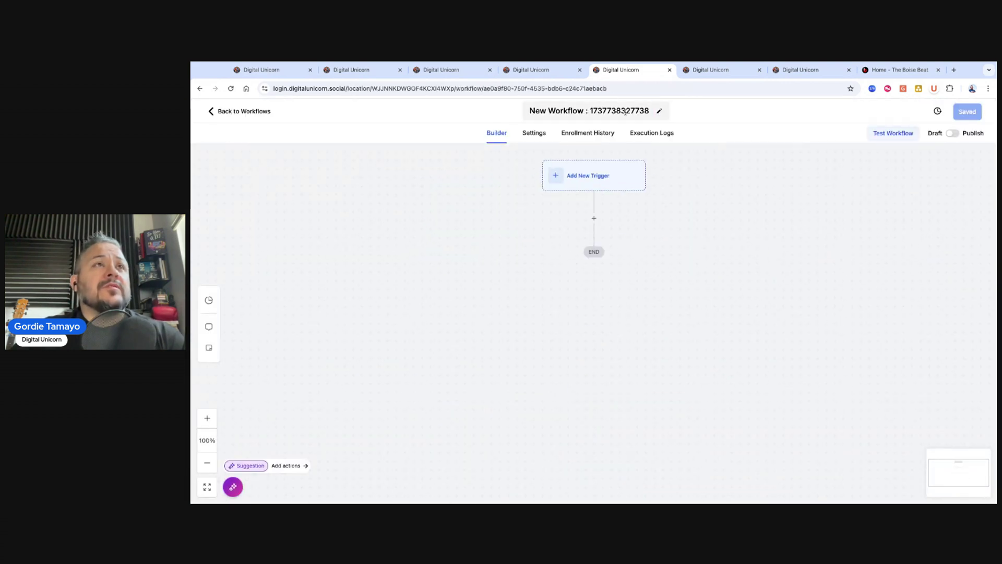
Rename the new workflow to 'Gym Newsletter Demo'
{"action": "left_click", "coordinate": [636, 111]}
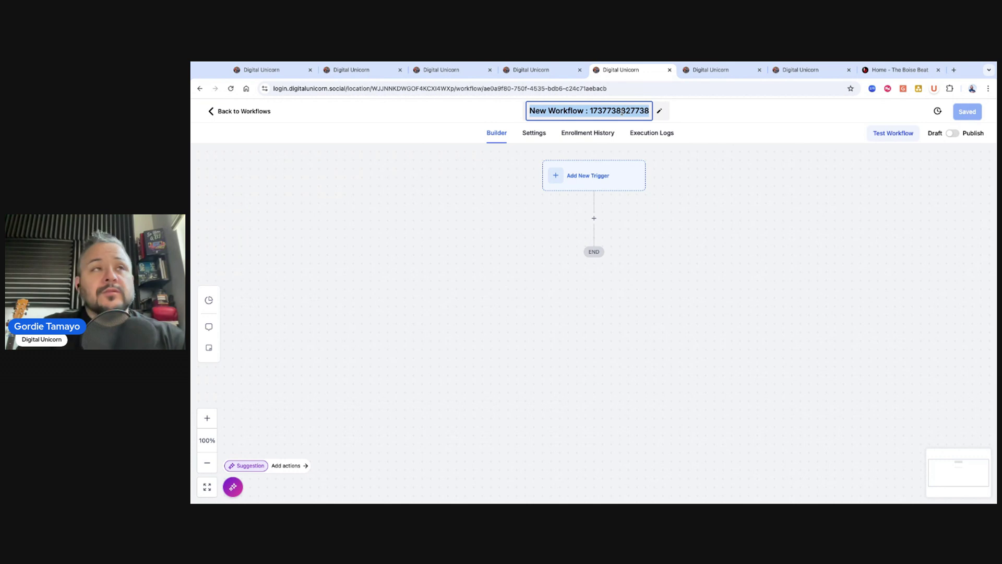
{"action": "type", "text": "Gym New"}
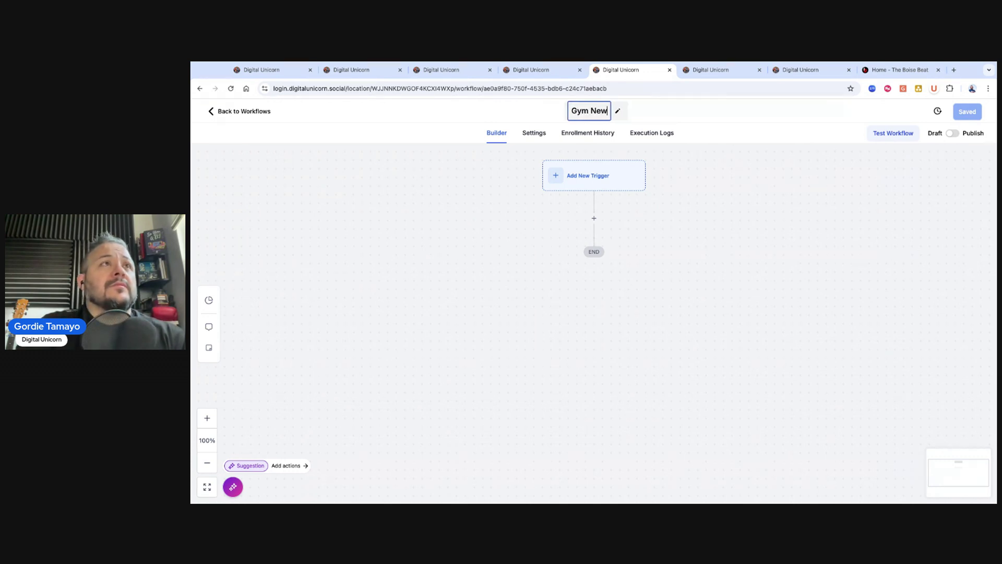
{"action": "type", "text": "sletter E"}
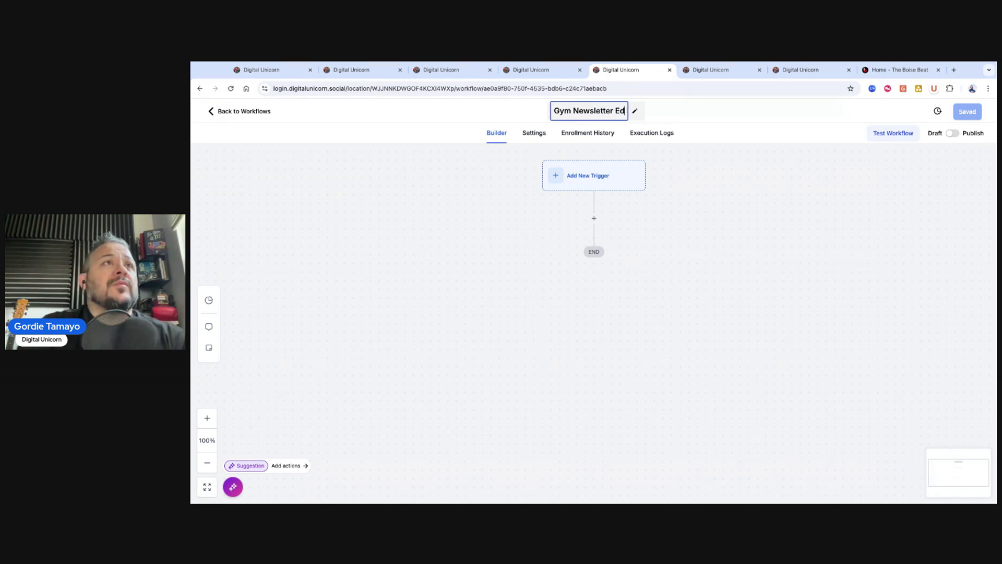
{"action": "key", "text": "BackSpace"}
{"action": "type", "text": "De"}
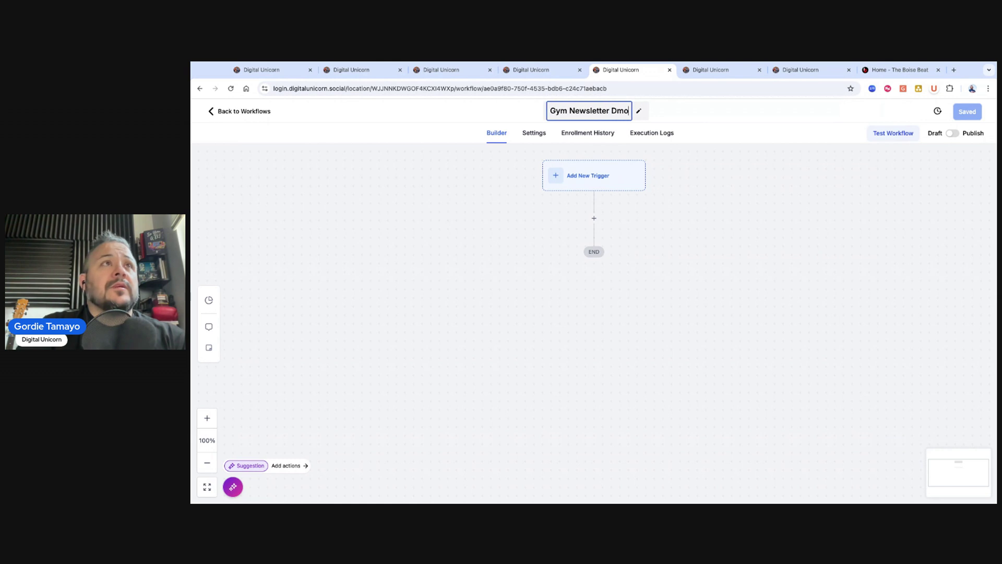
{"action": "type", "text": "mo"}
{"action": "key", "text": "Return"}
Add a Form Submitted trigger filtered to the Gym Lead Generator form and save it
{"action": "left_click", "coordinate": [594, 175]}
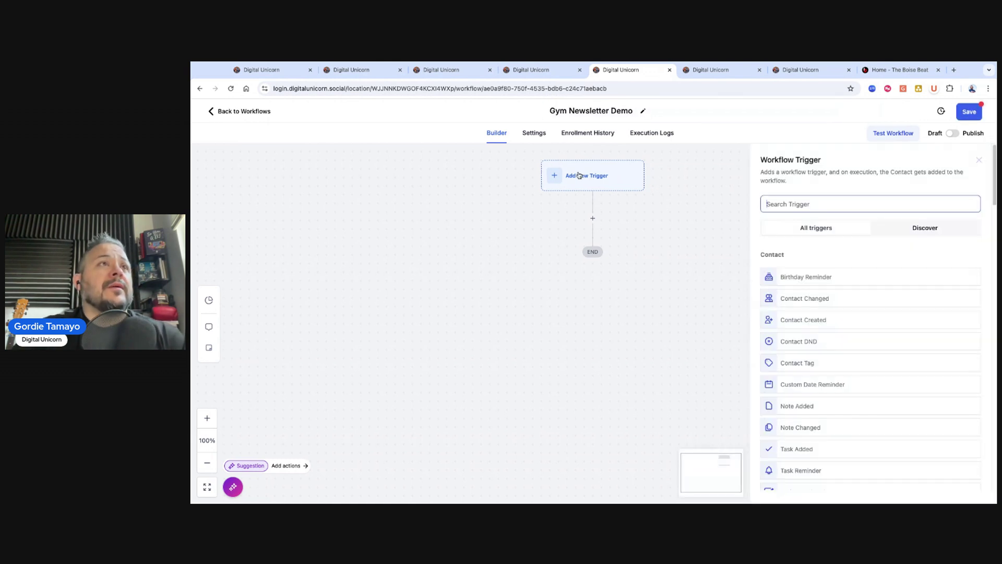
{"action": "type", "text": "form"}
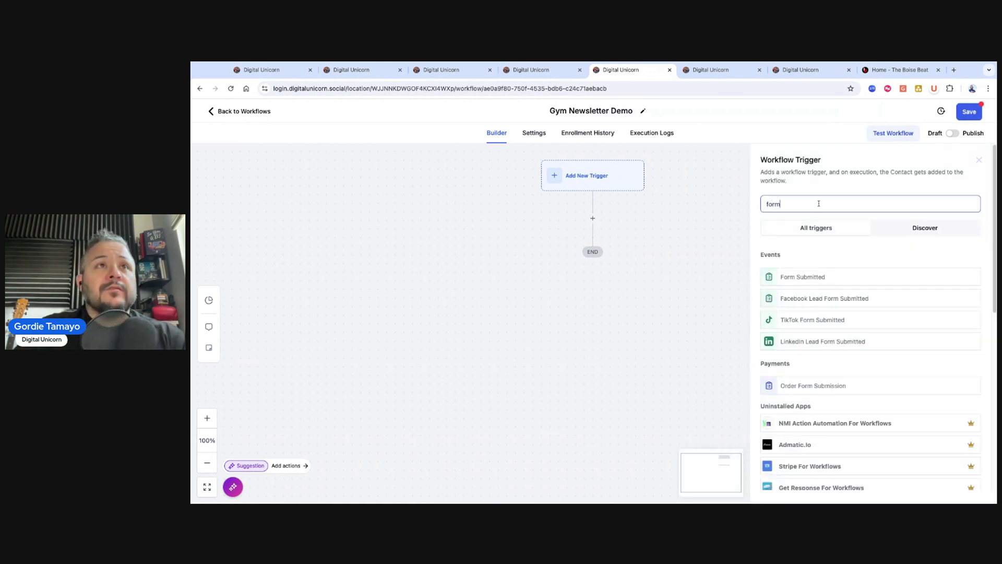
{"action": "left_click", "coordinate": [808, 277]}
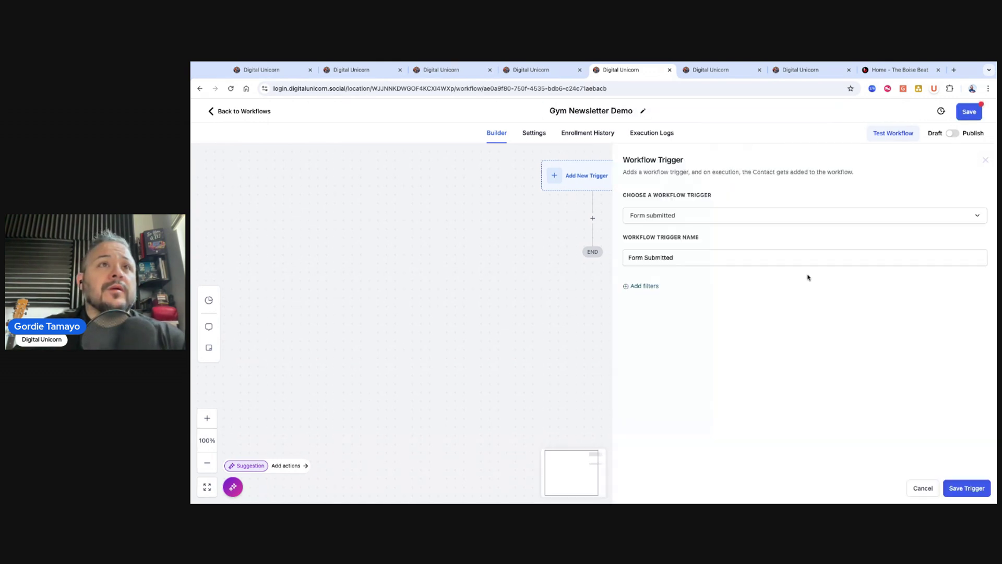
{"action": "left_click", "coordinate": [642, 286]}
{"action": "left_click", "coordinate": [663, 299]}
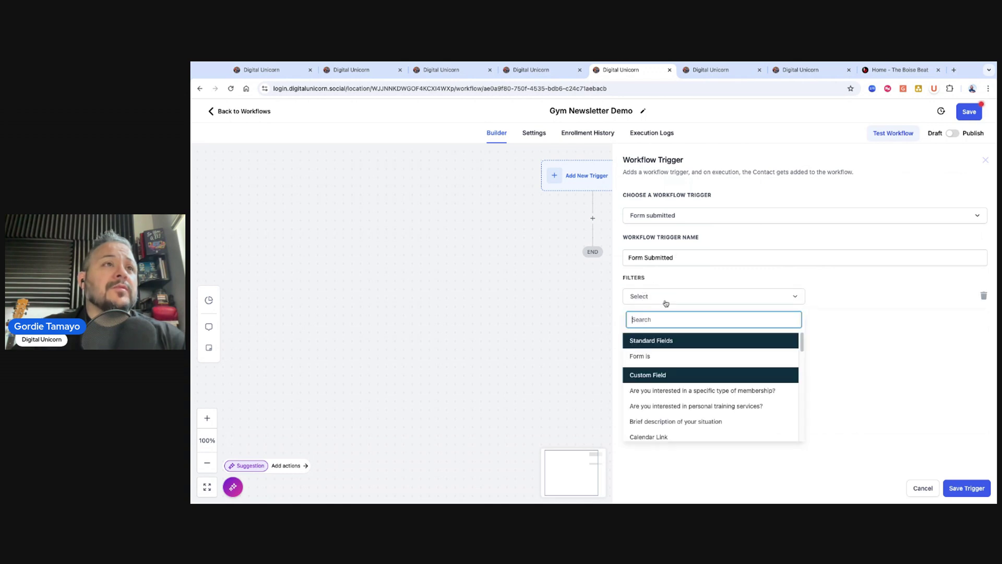
{"action": "left_click", "coordinate": [637, 357]}
{"action": "left_click", "coordinate": [828, 297]}
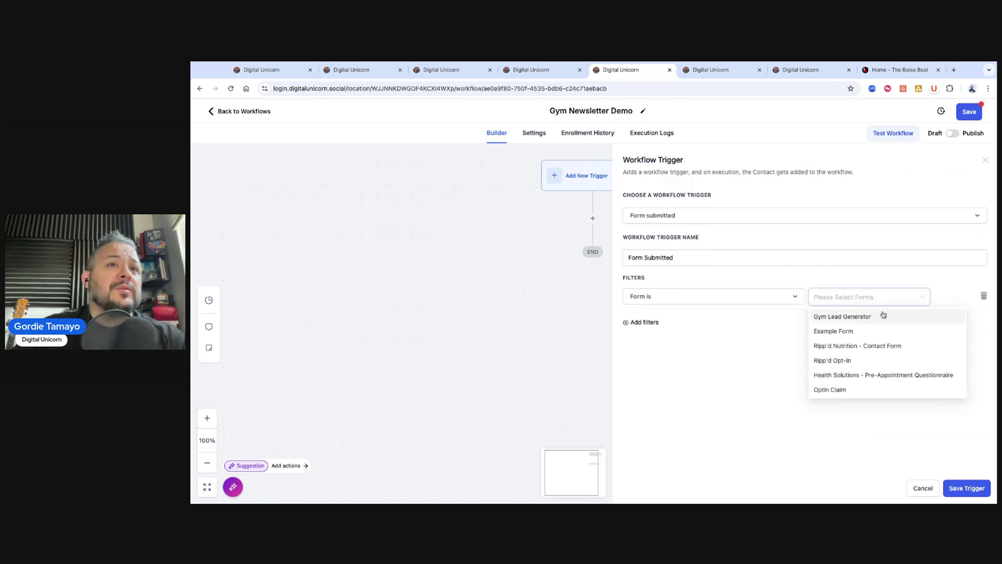
{"action": "left_click", "coordinate": [833, 316]}
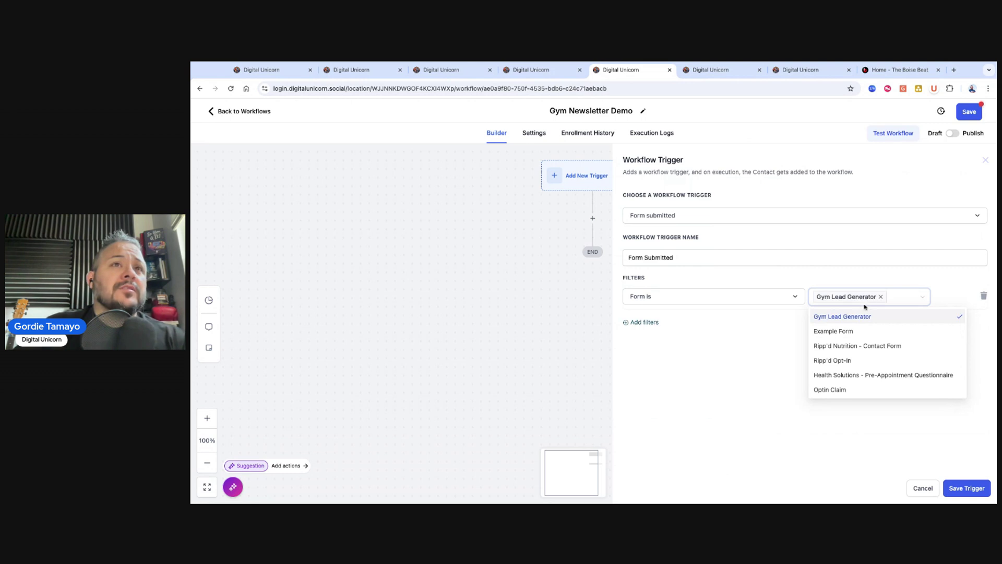
{"action": "left_click", "coordinate": [965, 488]}
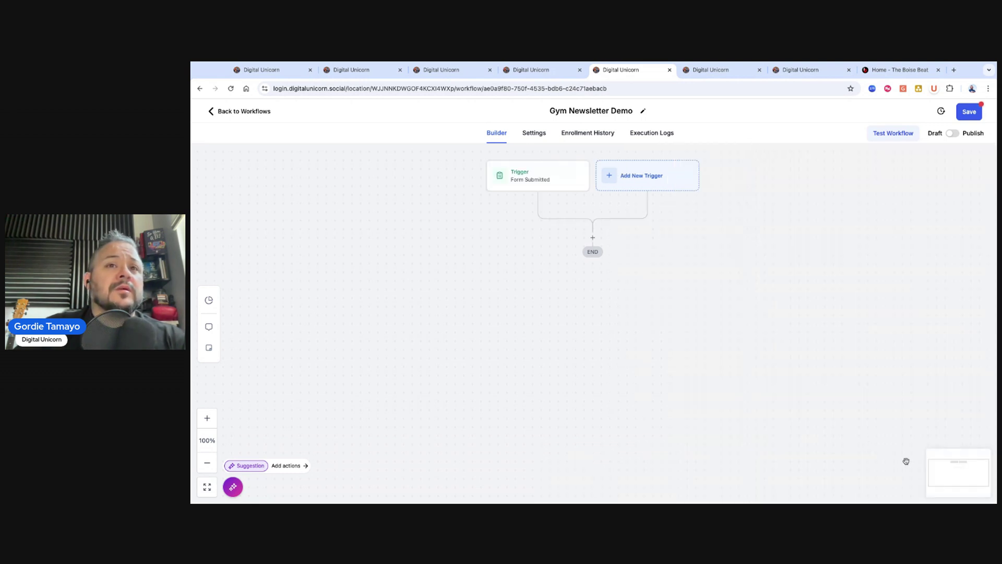
Add an Add Contact Tag action after the form trigger with a new 'Gym Newsletter Demo' tag and save it
{"action": "left_click", "coordinate": [593, 238]}
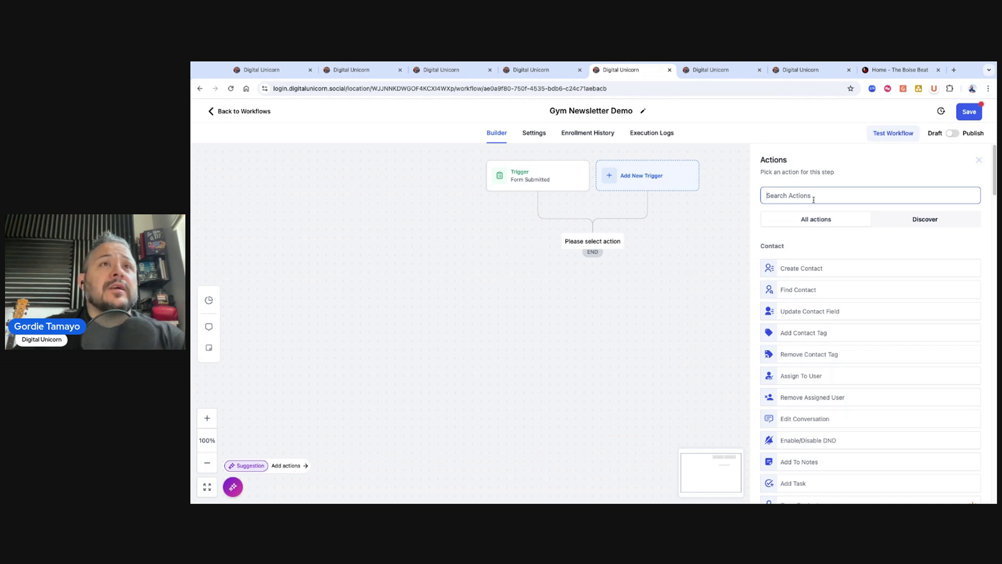
{"action": "type", "text": "tag"}
{"action": "left_click", "coordinate": [790, 266]}
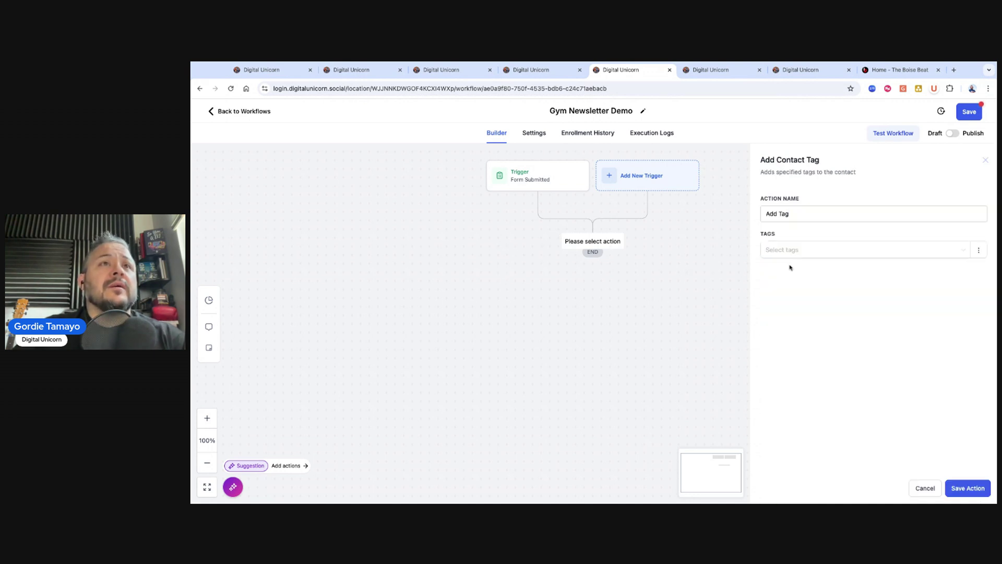
{"action": "left_click", "coordinate": [798, 249]}
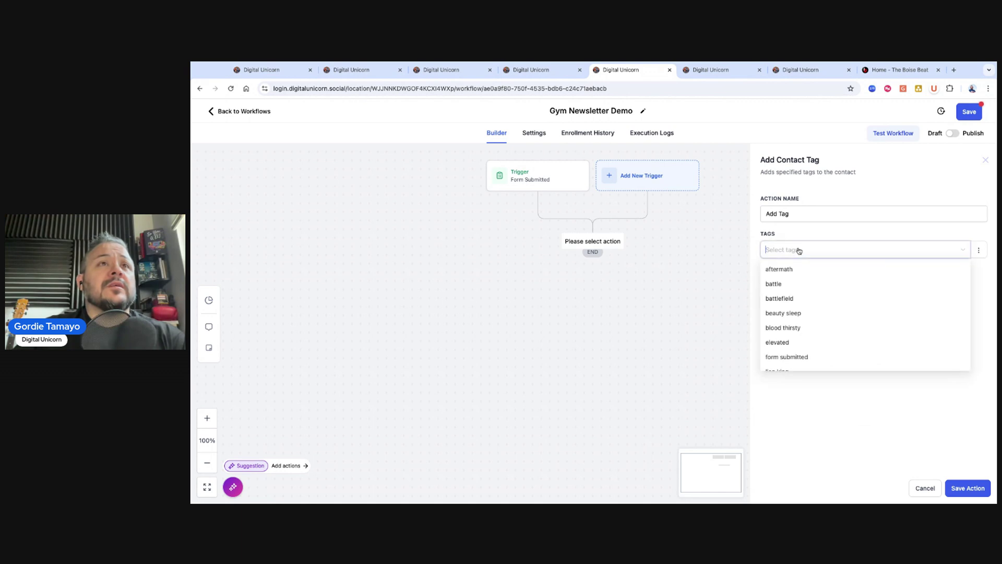
{"action": "type", "text": "Gym Ne"}
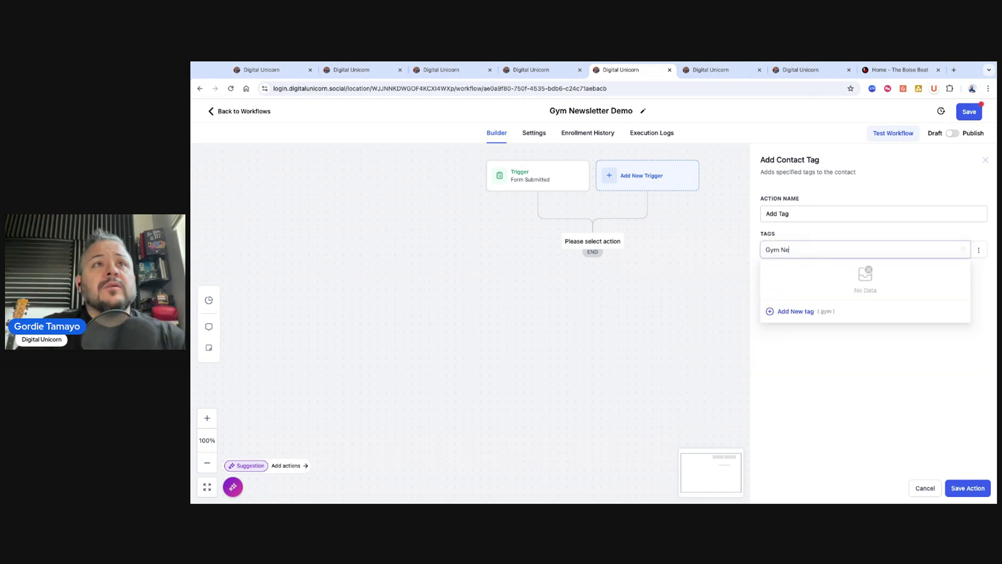
{"action": "type", "text": "wsletter Demo"}
{"action": "left_click", "coordinate": [787, 312]}
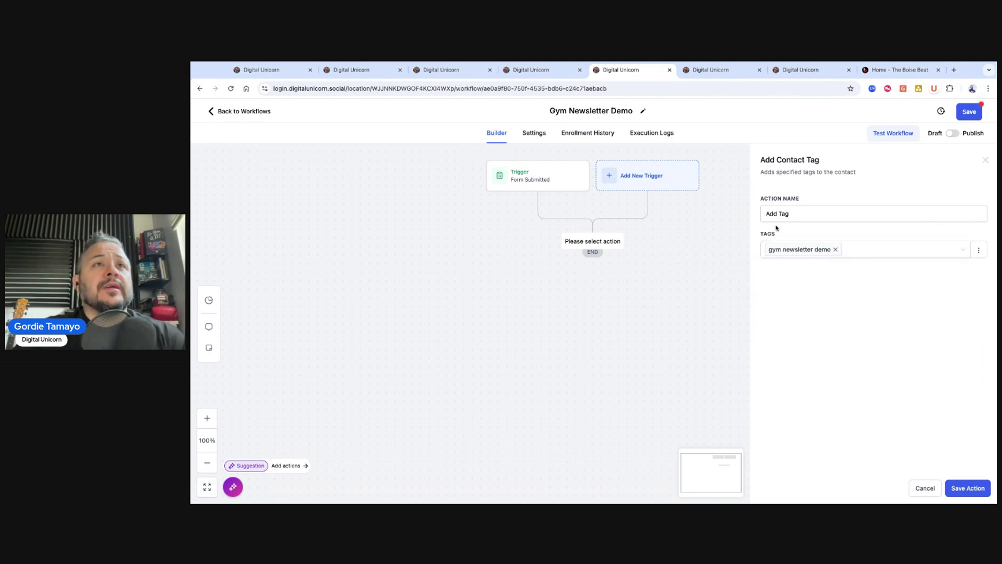
{"action": "left_click", "coordinate": [966, 487]}
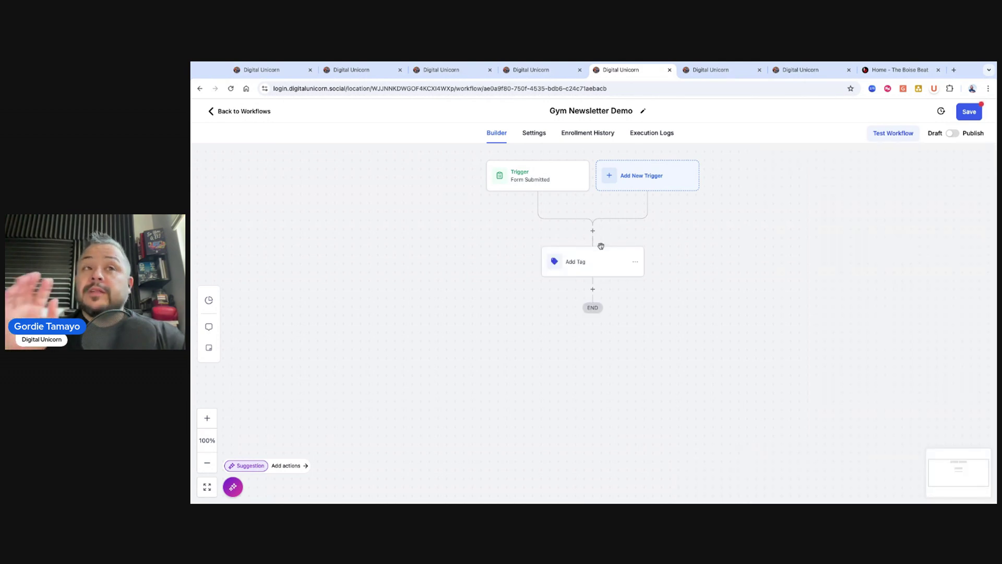
Try a Grant Group Access step for DU Demo, discard it, and save the workflow
{"action": "left_click", "coordinate": [592, 289]}
{"action": "type", "text": "grant"}
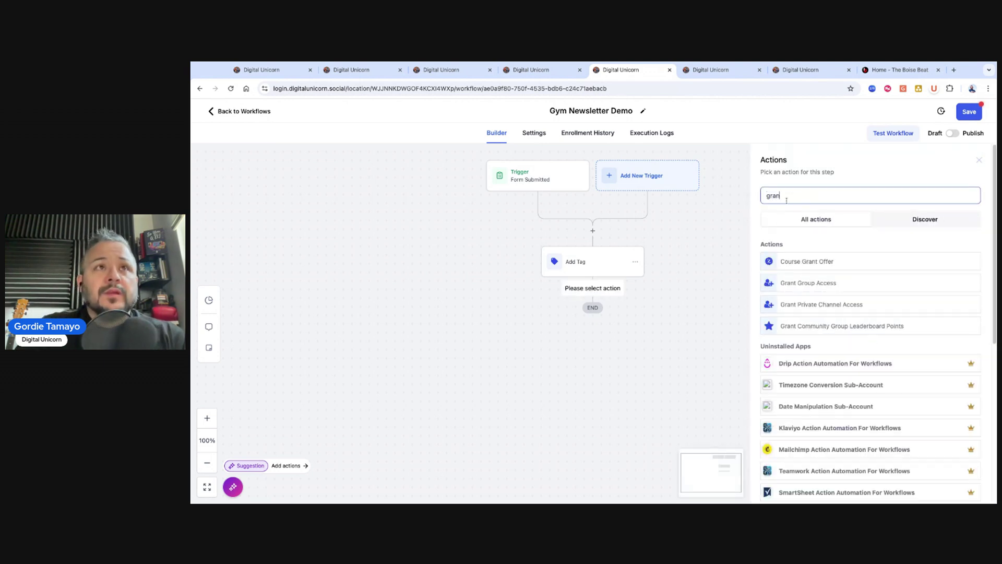
{"action": "left_click", "coordinate": [825, 283]}
{"action": "left_click", "coordinate": [803, 254]}
{"action": "left_click", "coordinate": [798, 276]}
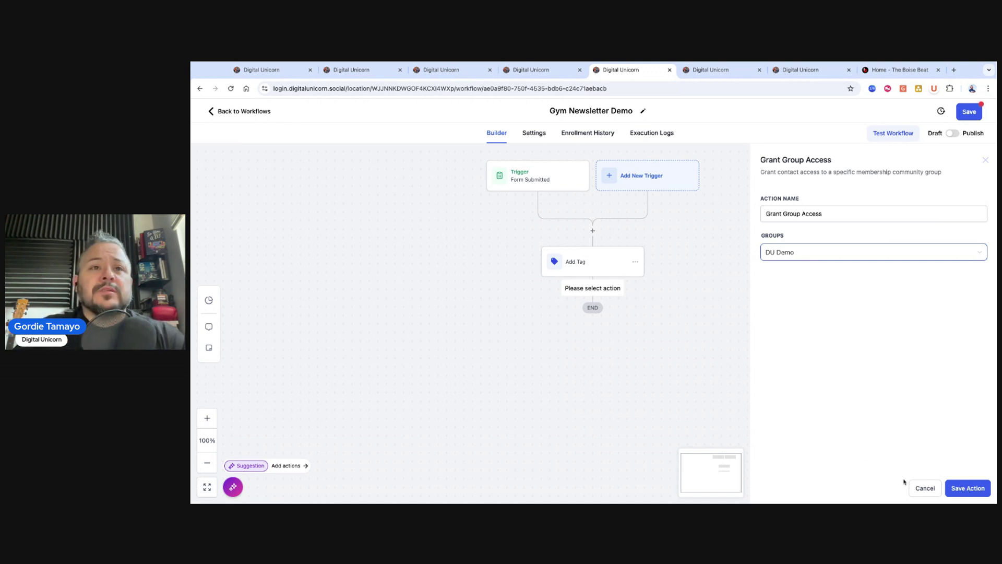
{"action": "left_click", "coordinate": [924, 489]}
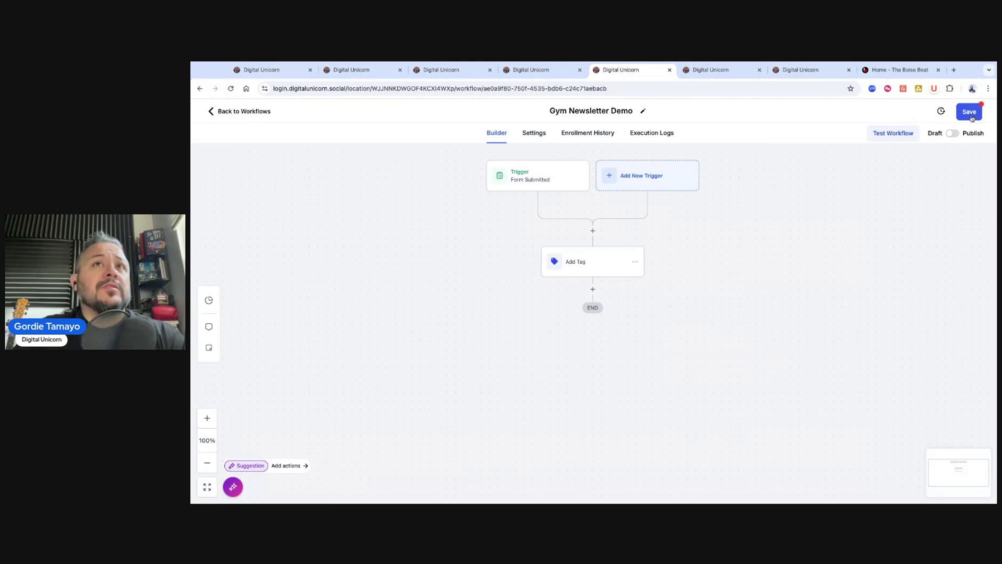
{"action": "left_click", "coordinate": [971, 113]}
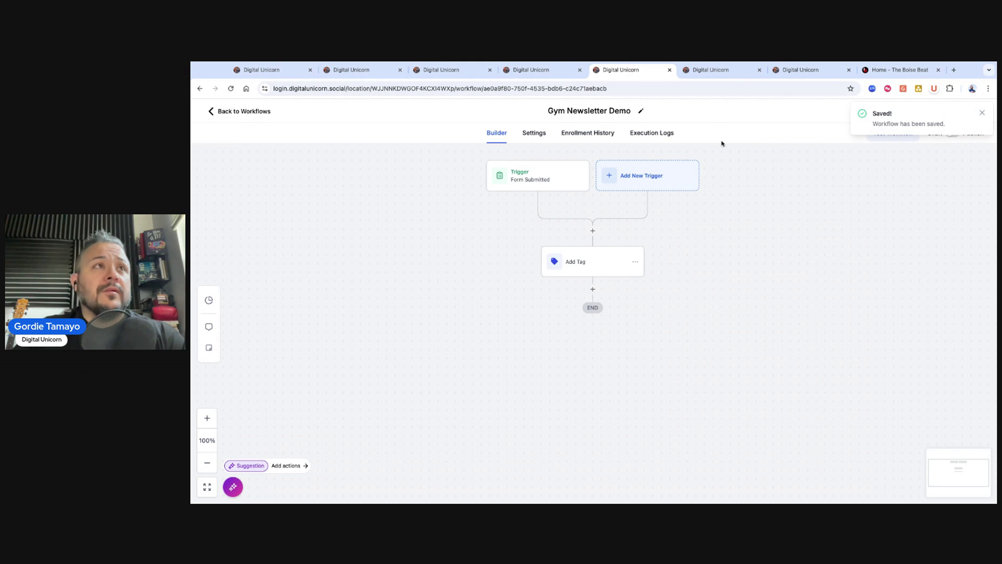
{"action": "left_click", "coordinate": [981, 116]}
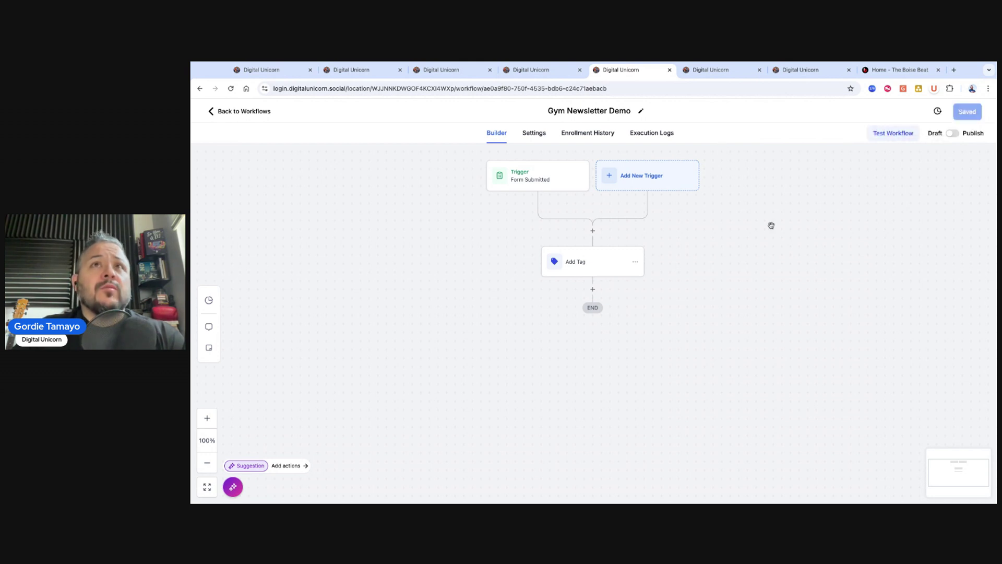
Glance over the blog RSS, forms, products and workflow pages, then switch to Email campaigns
{"action": "left_click", "coordinate": [348, 69]}
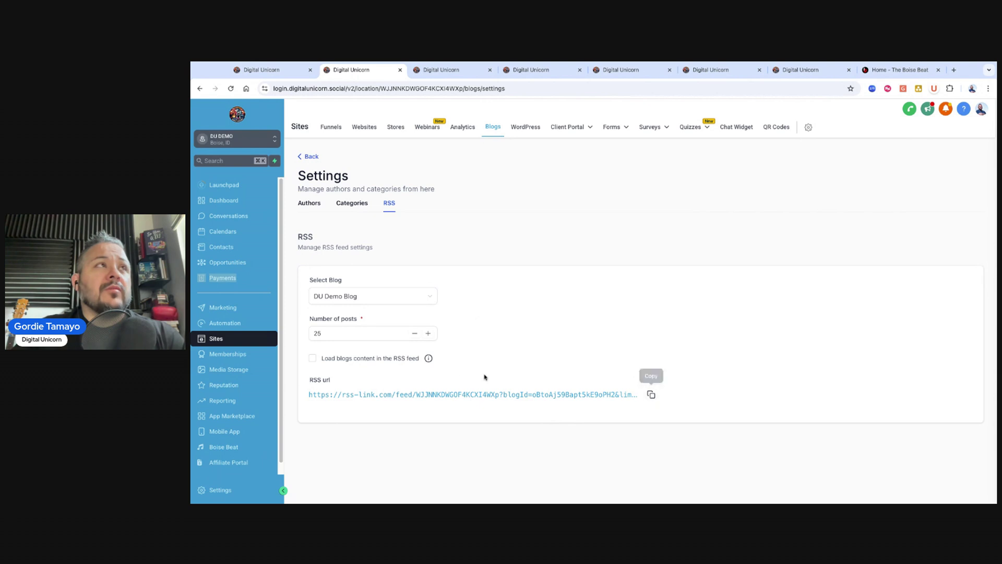
{"action": "left_click", "coordinate": [452, 72]}
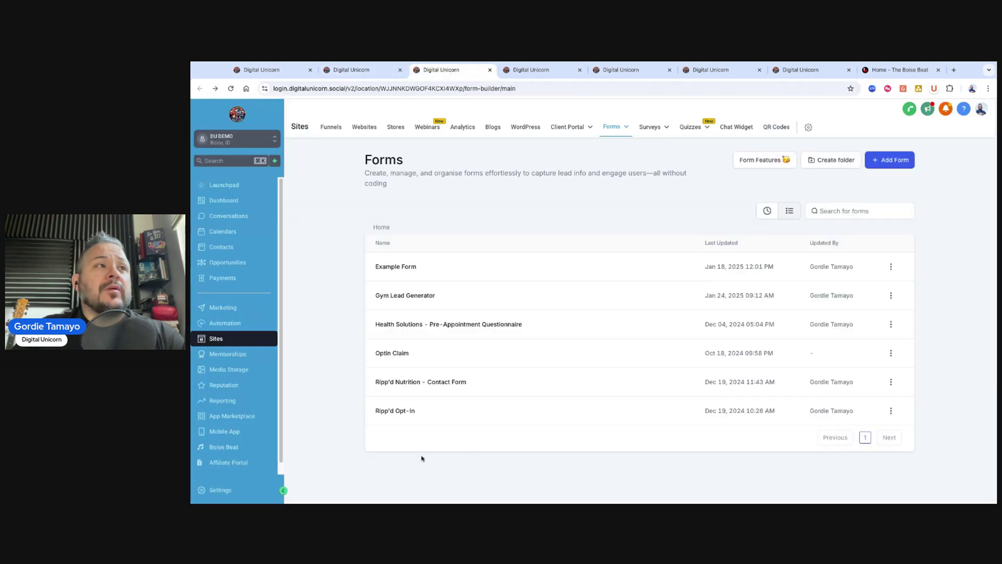
{"action": "left_click", "coordinate": [531, 71]}
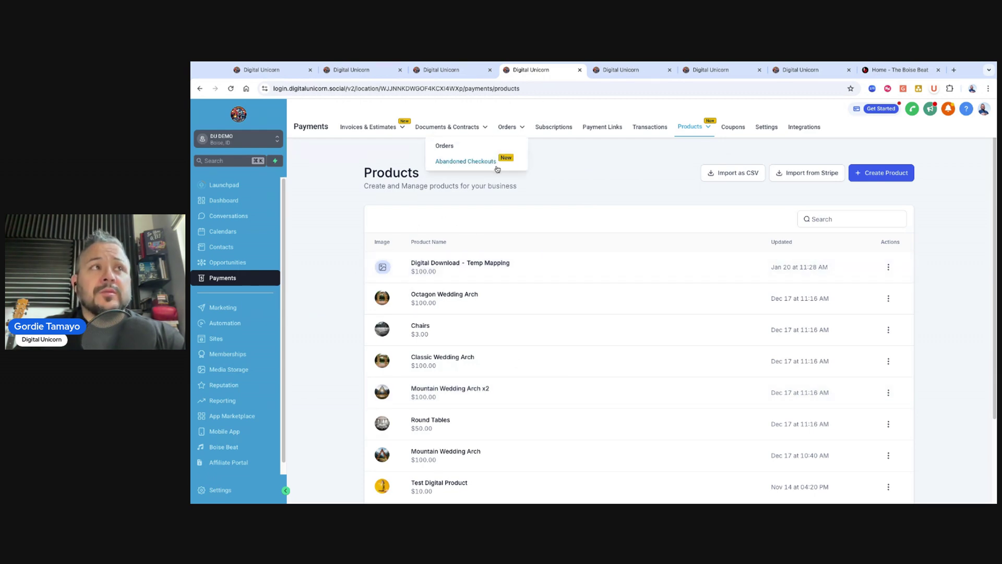
{"action": "left_click", "coordinate": [434, 70]}
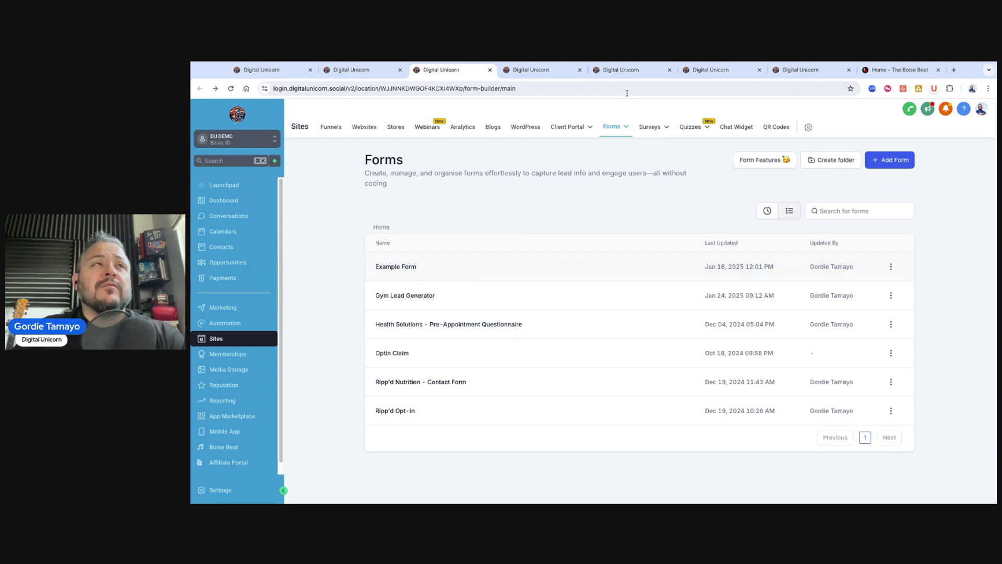
{"action": "left_click", "coordinate": [630, 72]}
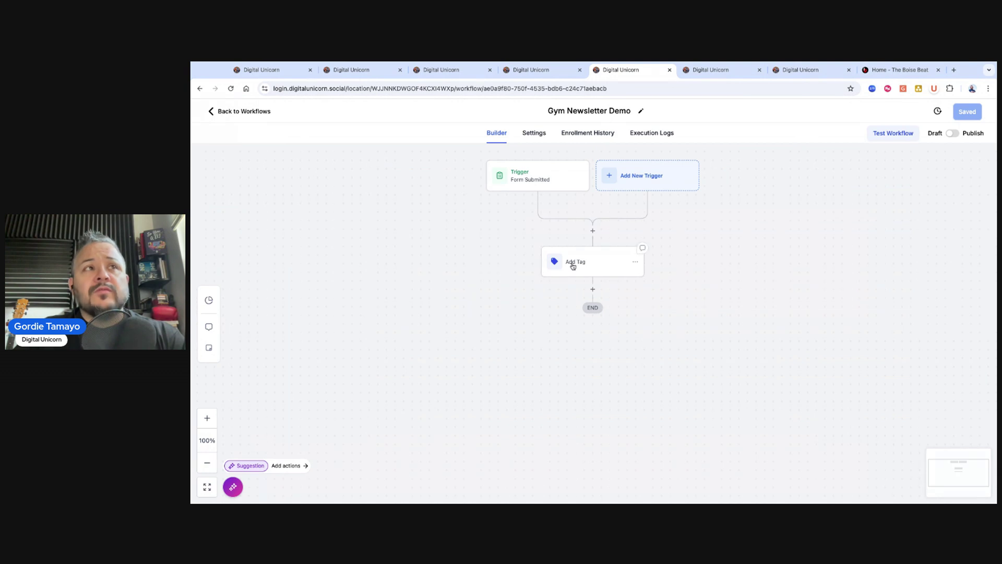
{"action": "left_click", "coordinate": [701, 77]}
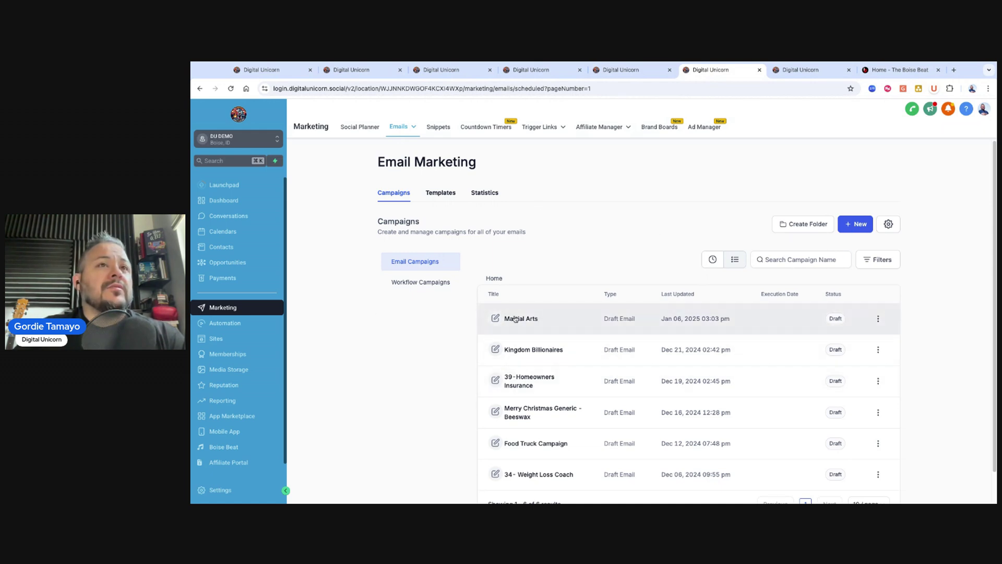
Search the Email Marketing template library for 'gym' and view the Gym 4 template's details
{"action": "left_click", "coordinate": [857, 228]}
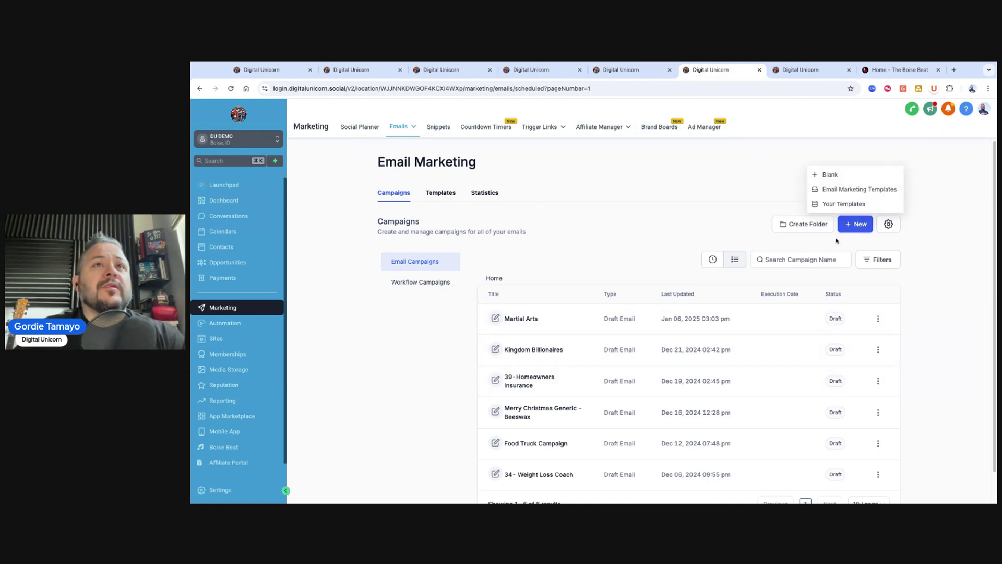
{"action": "left_click", "coordinate": [845, 190]}
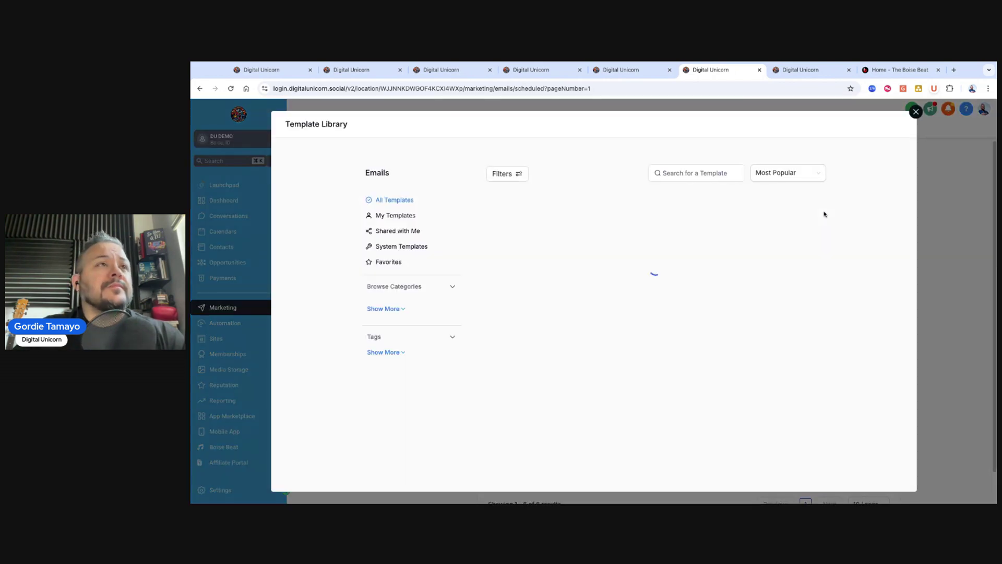
{"action": "scroll", "coordinate": [651, 322], "scroll_direction": "down", "scroll_amount": 10}
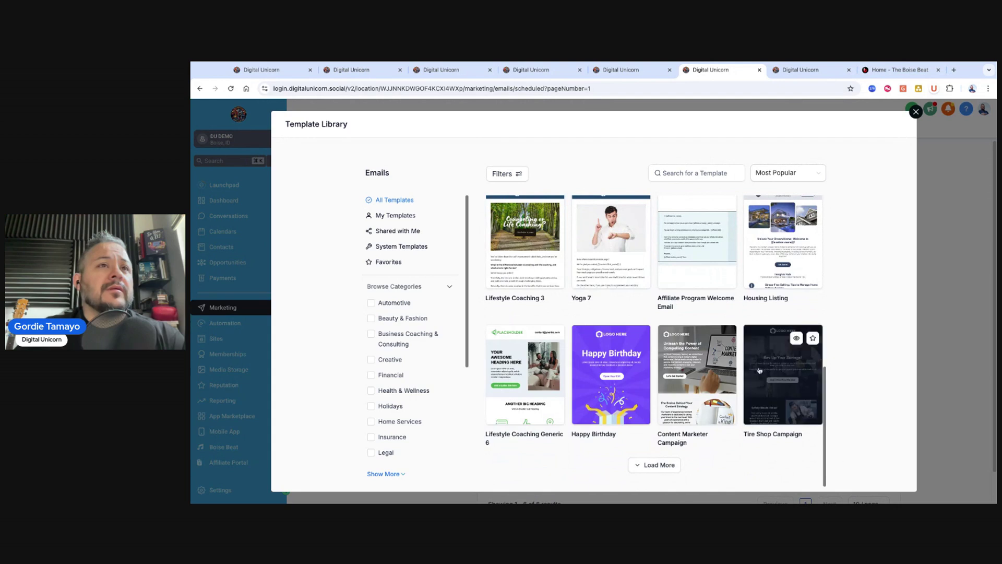
{"action": "scroll", "coordinate": [667, 304], "scroll_direction": "up", "scroll_amount": 10}
{"action": "left_click", "coordinate": [697, 173]}
{"action": "type", "text": "gym"}
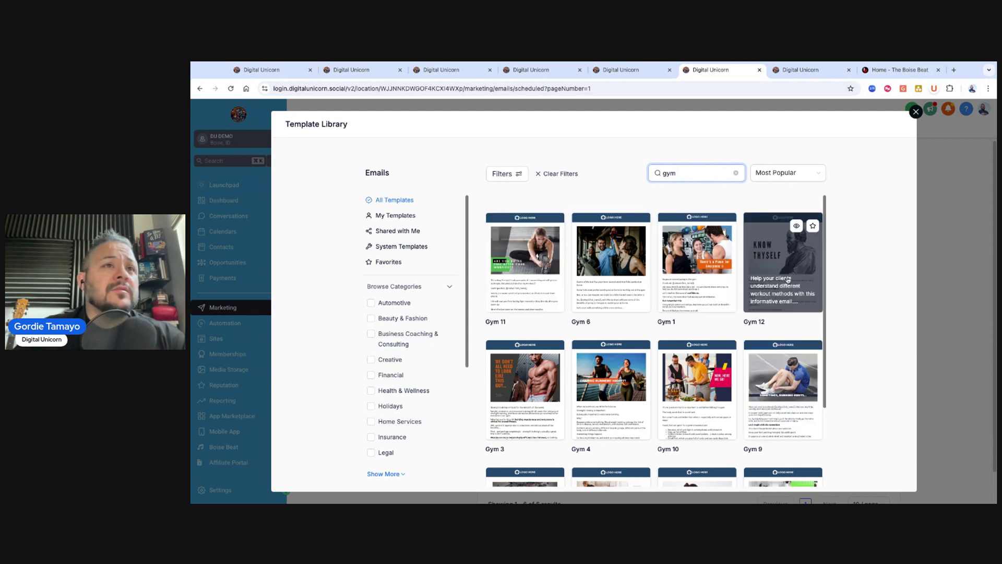
{"action": "scroll", "coordinate": [697, 287], "scroll_direction": "down", "scroll_amount": 2}
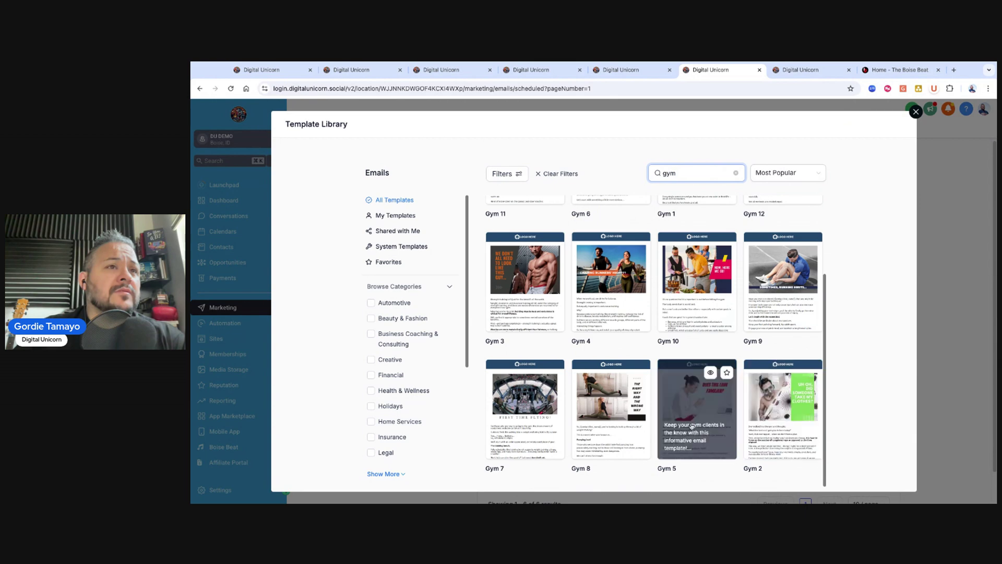
{"action": "scroll", "coordinate": [700, 418], "scroll_direction": "up", "scroll_amount": 2}
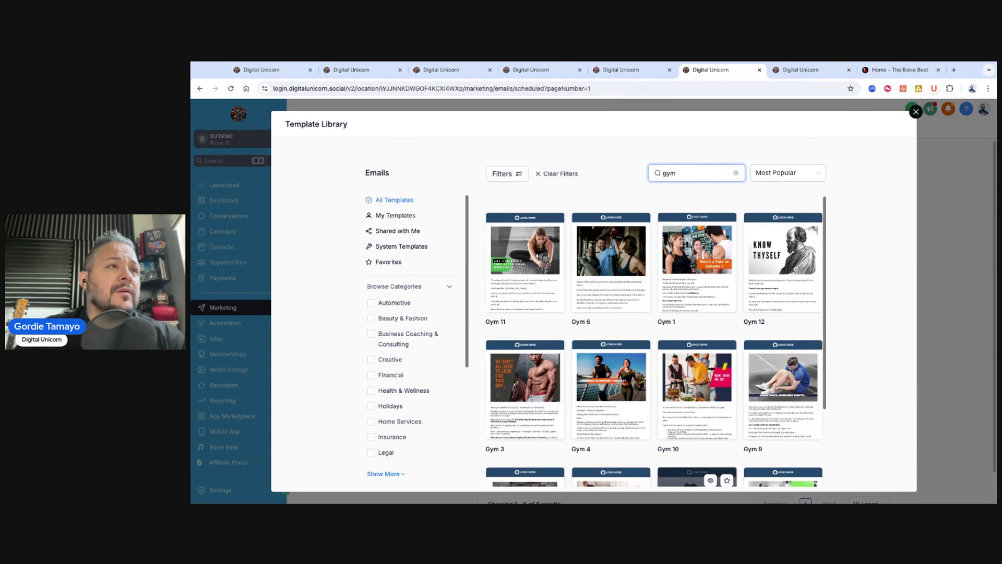
{"action": "scroll", "coordinate": [659, 370], "scroll_direction": "down", "scroll_amount": 2}
{"action": "scroll", "coordinate": [689, 418], "scroll_direction": "up", "scroll_amount": 2}
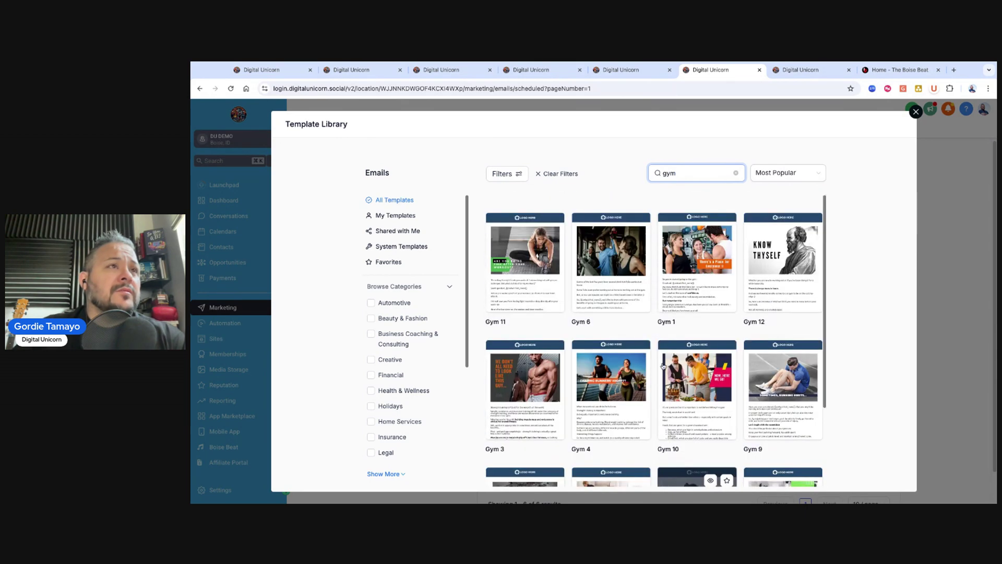
{"action": "left_click", "coordinate": [607, 381]}
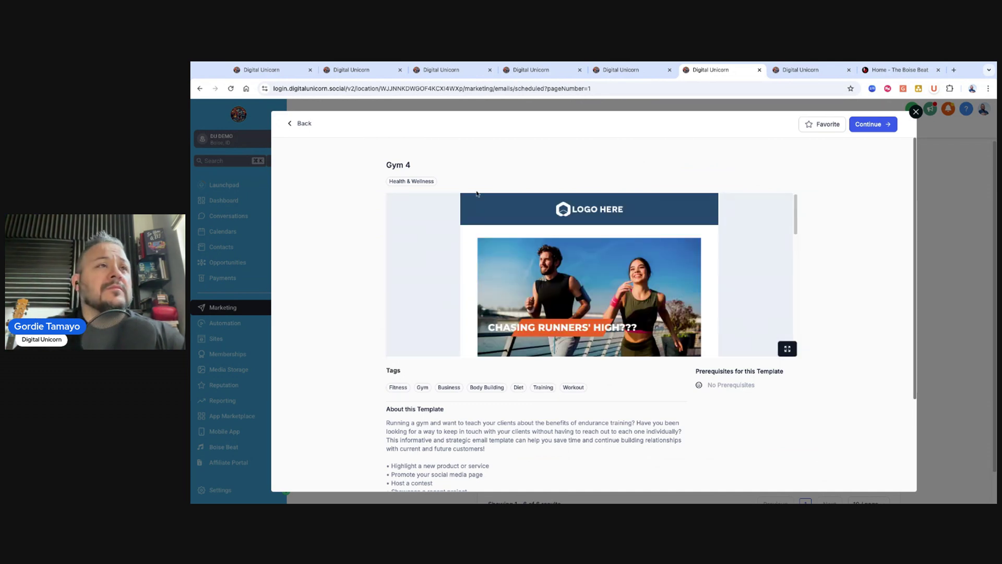
Go back from Gym 4, pick the Gym 6 template, and continue to create a campaign
{"action": "left_click", "coordinate": [293, 125]}
{"action": "left_click", "coordinate": [622, 267]}
{"action": "left_click", "coordinate": [877, 125]}
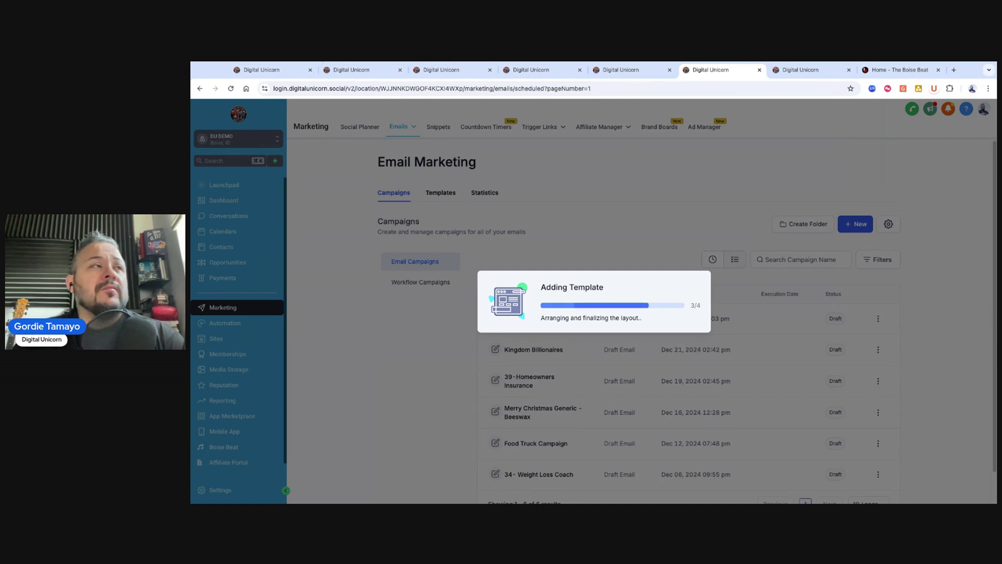
Copy the DU Demo Blog's RSS feed URL from its settings, then return to email marketing
{"action": "left_click", "coordinate": [363, 70]}
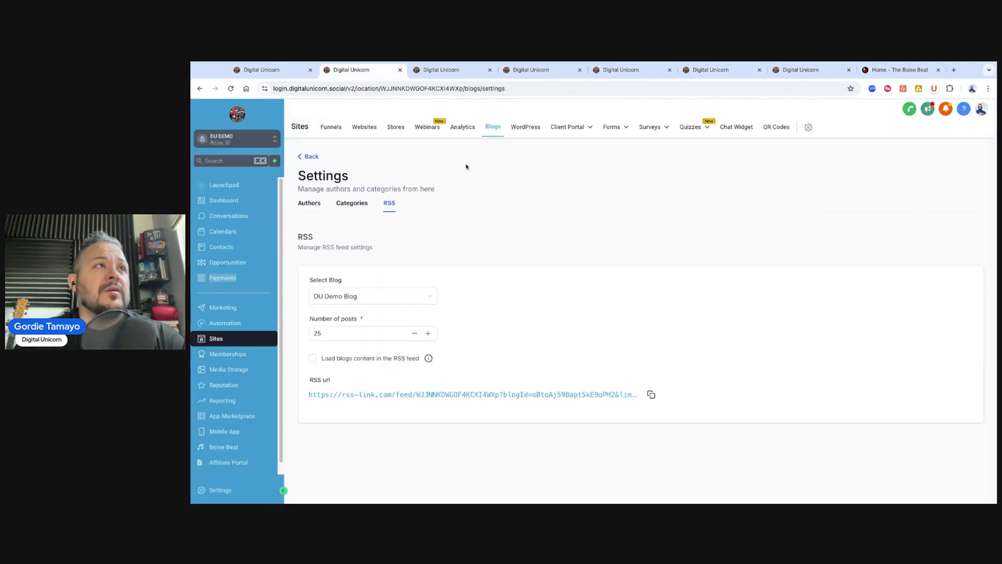
{"action": "left_click", "coordinate": [305, 156]}
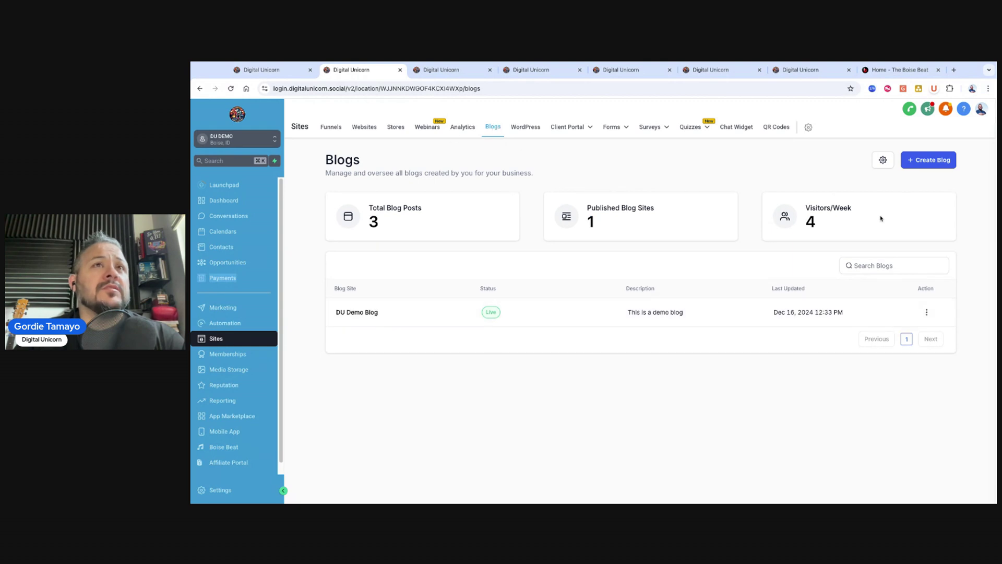
{"action": "left_click", "coordinate": [883, 160]}
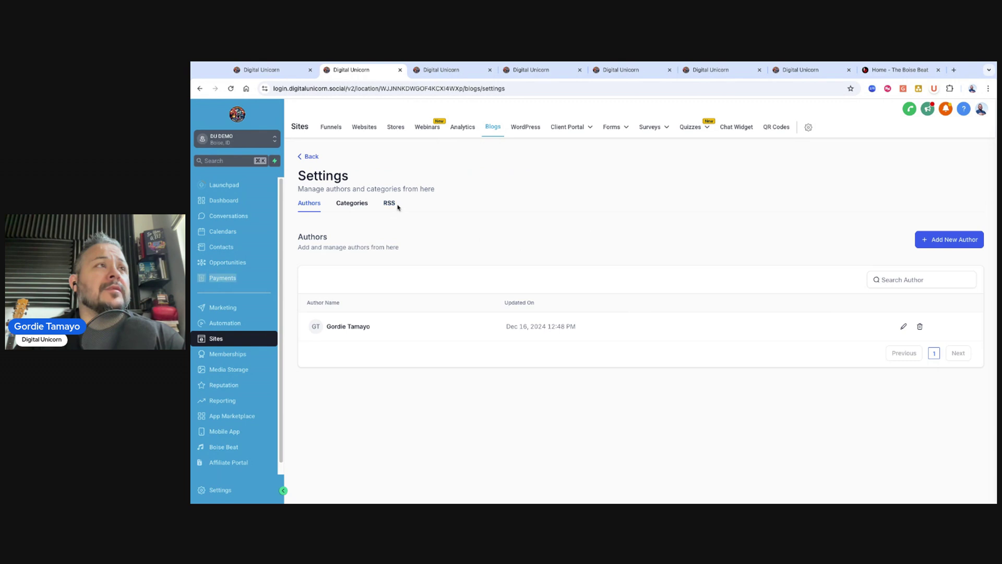
{"action": "left_click", "coordinate": [393, 207]}
{"action": "left_click", "coordinate": [651, 394]}
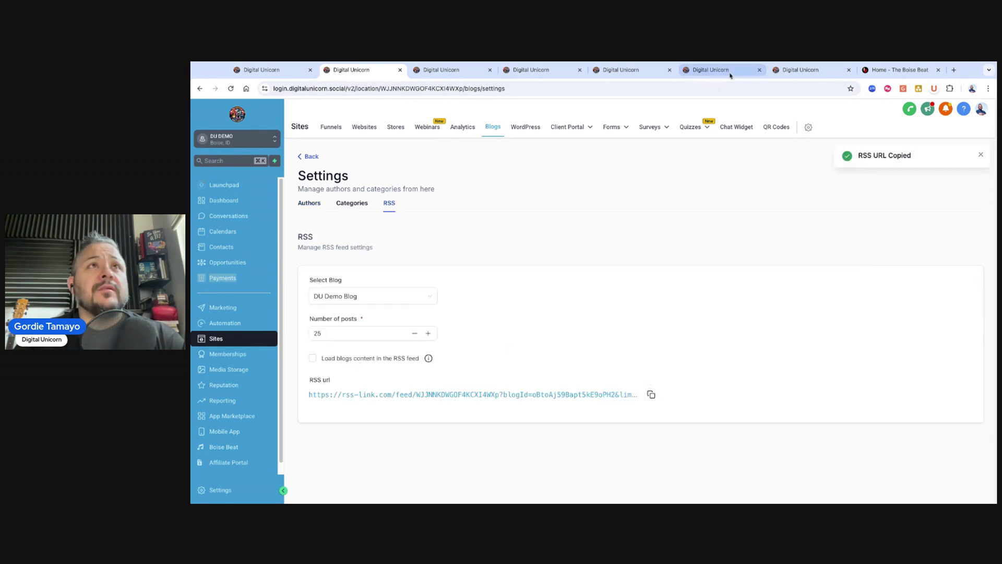
{"action": "left_click", "coordinate": [710, 69]}
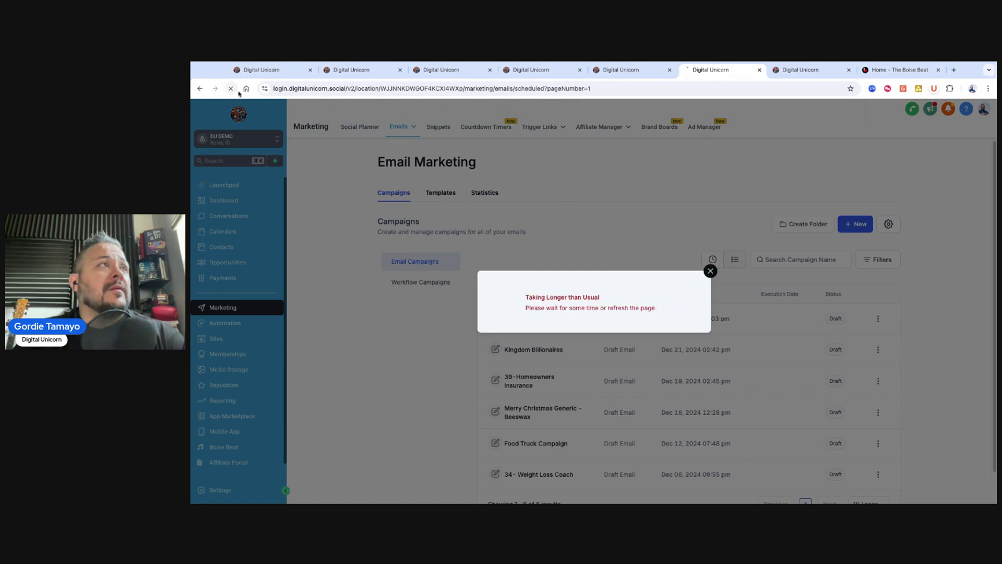
Reload the campaigns page and create a new campaign from the Gym 6 template found by searching 'gym'
{"action": "key", "text": "super+r"}
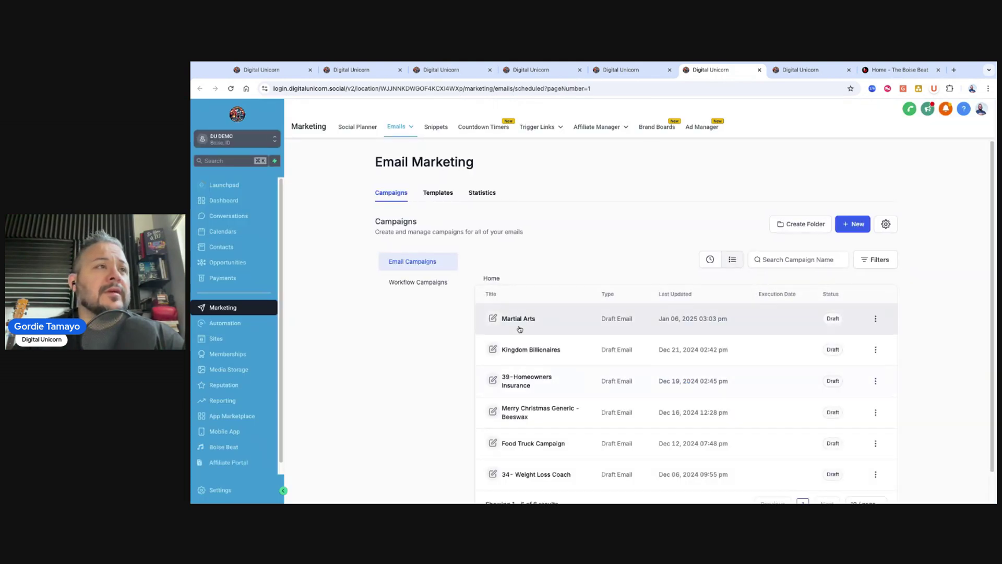
{"action": "scroll", "coordinate": [574, 409], "scroll_direction": "down", "scroll_amount": 1}
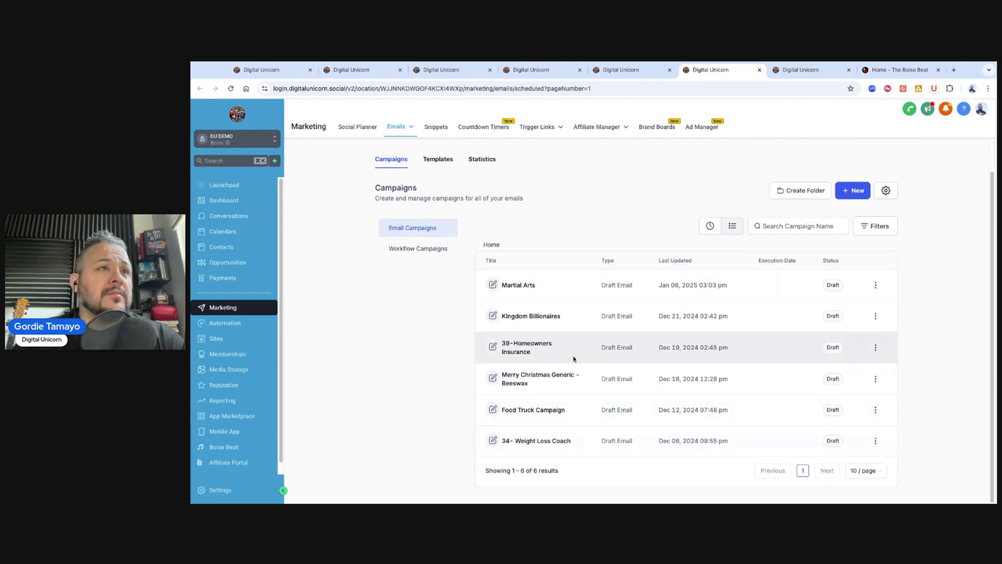
{"action": "left_click", "coordinate": [854, 191]}
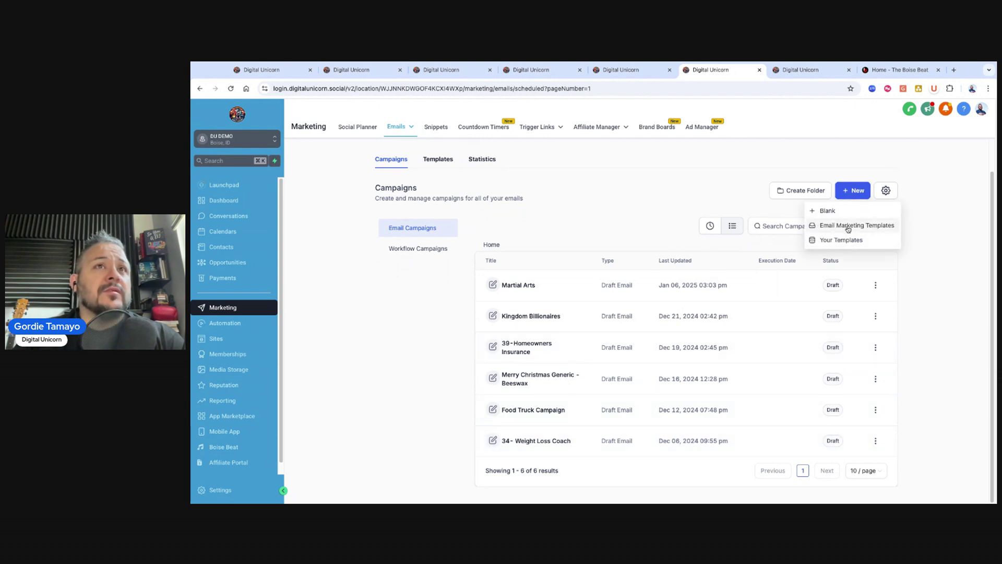
{"action": "left_click", "coordinate": [841, 239]}
{"action": "left_click", "coordinate": [678, 180]}
{"action": "type", "text": "gym"}
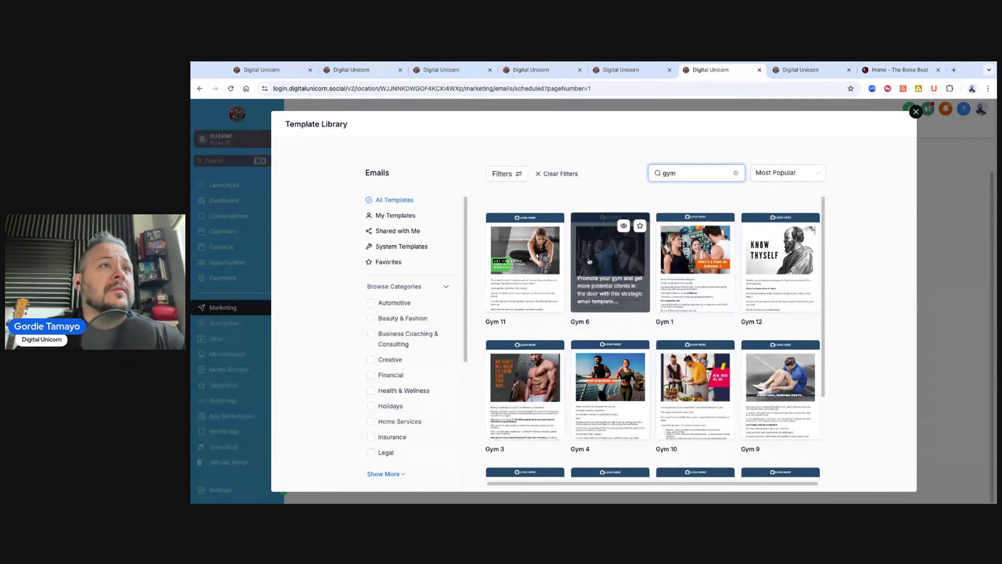
{"action": "left_click", "coordinate": [588, 232]}
{"action": "left_click", "coordinate": [869, 125]}
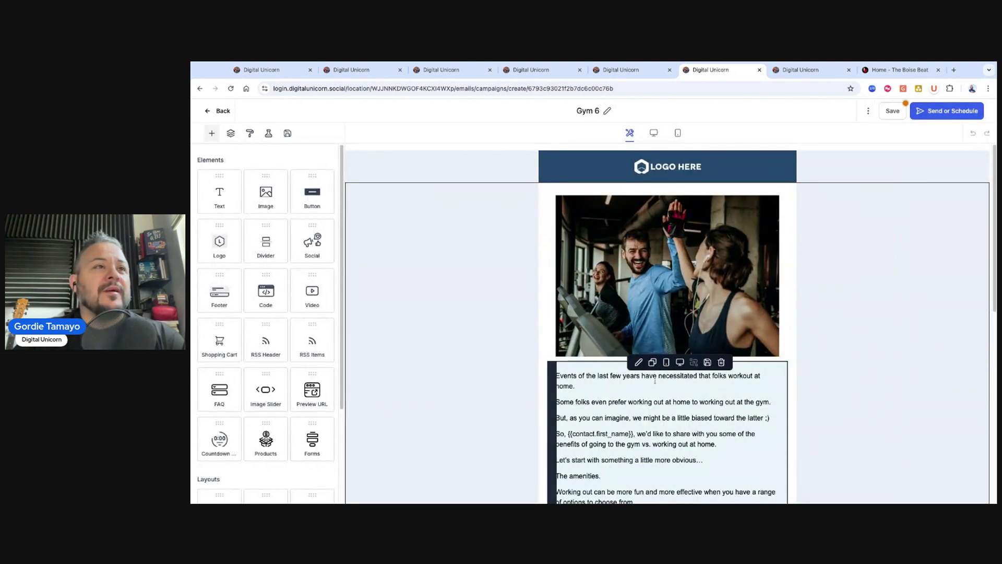
Overwrite all of the Gym 6 body text with 'Title: Introducing to this week's newsletter!'
{"action": "scroll", "coordinate": [681, 408], "scroll_direction": "down", "scroll_amount": 2}
{"action": "scroll", "coordinate": [681, 408], "scroll_direction": "down", "scroll_amount": 5}
{"action": "scroll", "coordinate": [652, 365], "scroll_direction": "up", "scroll_amount": 4}
{"action": "left_click", "coordinate": [621, 305]}
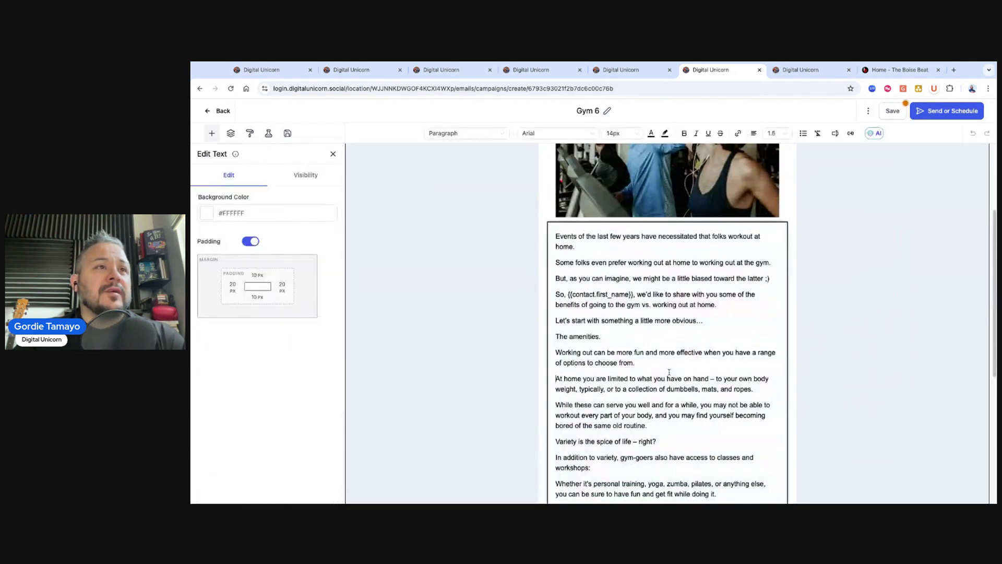
{"action": "key", "text": "ctrl+a"}
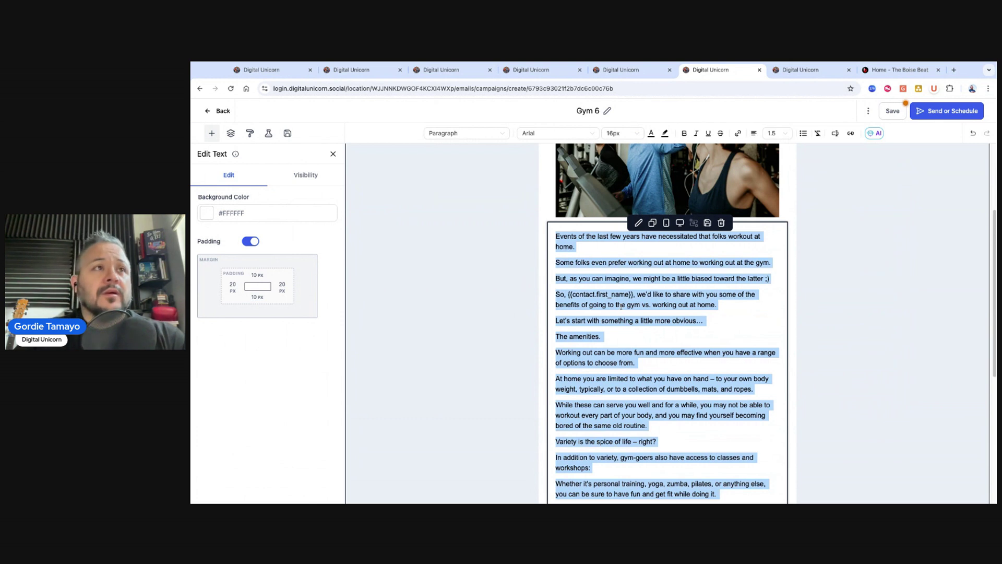
{"action": "type", "text": "Title: Introducing t"}
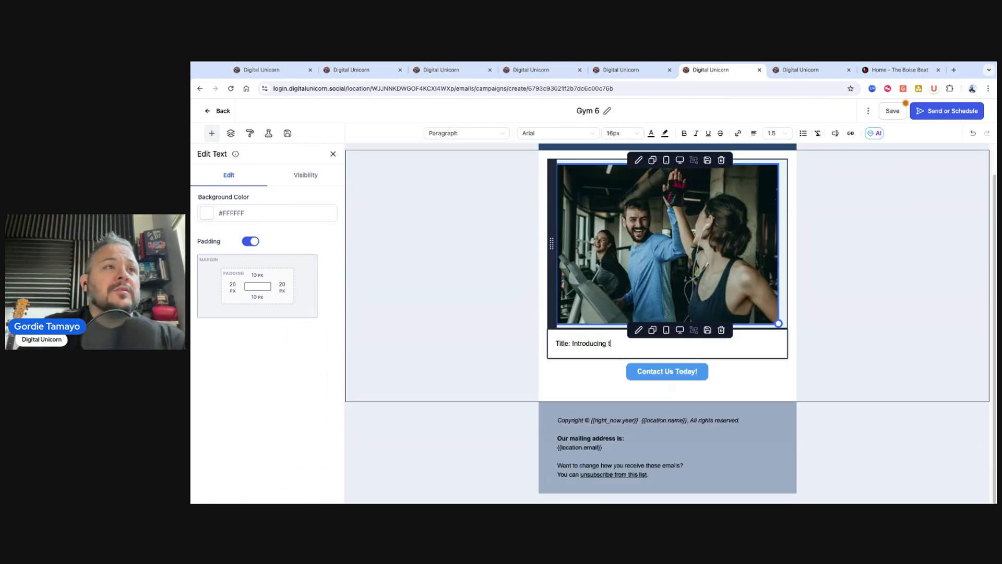
{"action": "type", "text": "newslette"}
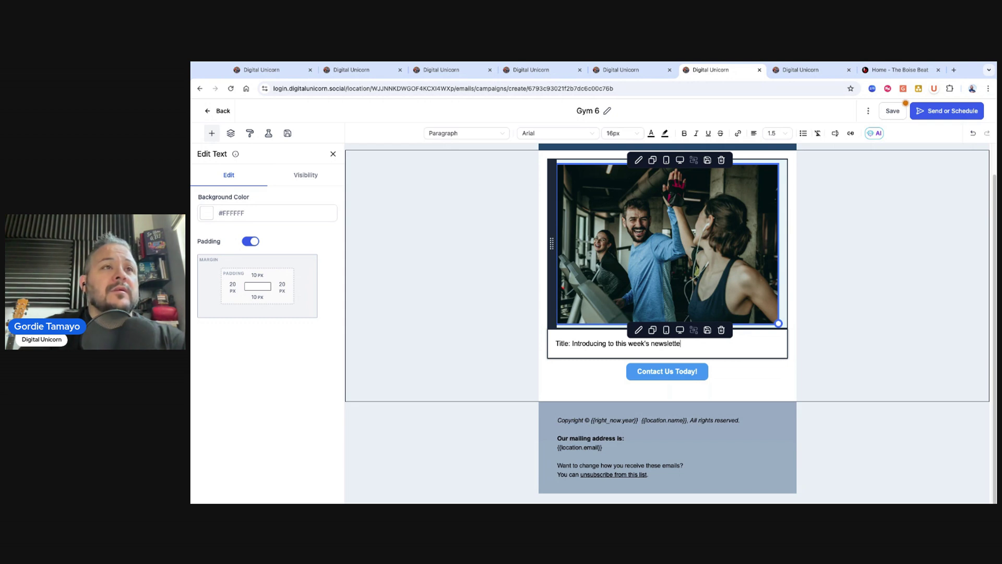
{"action": "type", "text": "r!"}
{"action": "key", "text": "Return"}
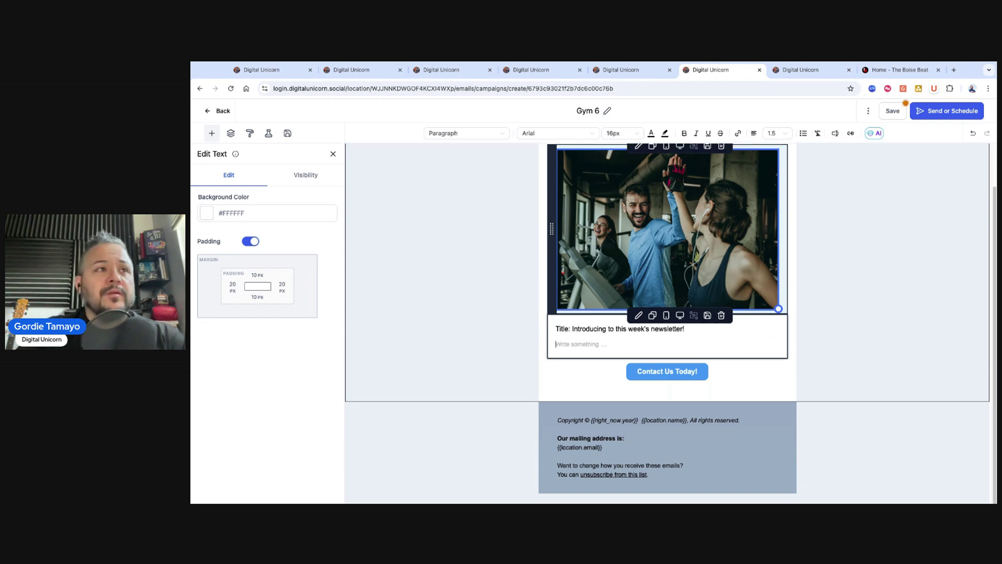
{"action": "key", "text": "BackSpace"}
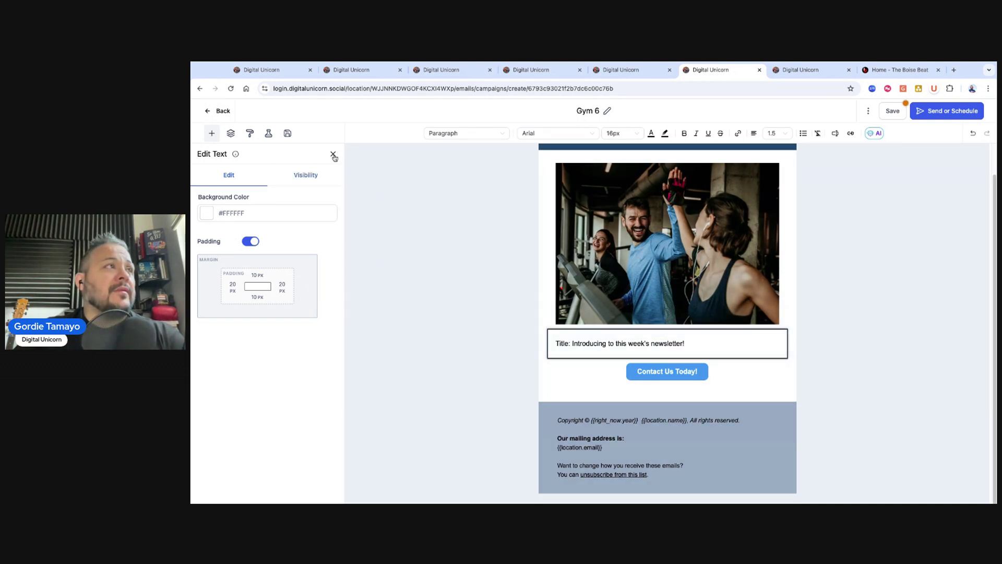
{"action": "left_click", "coordinate": [333, 154]}
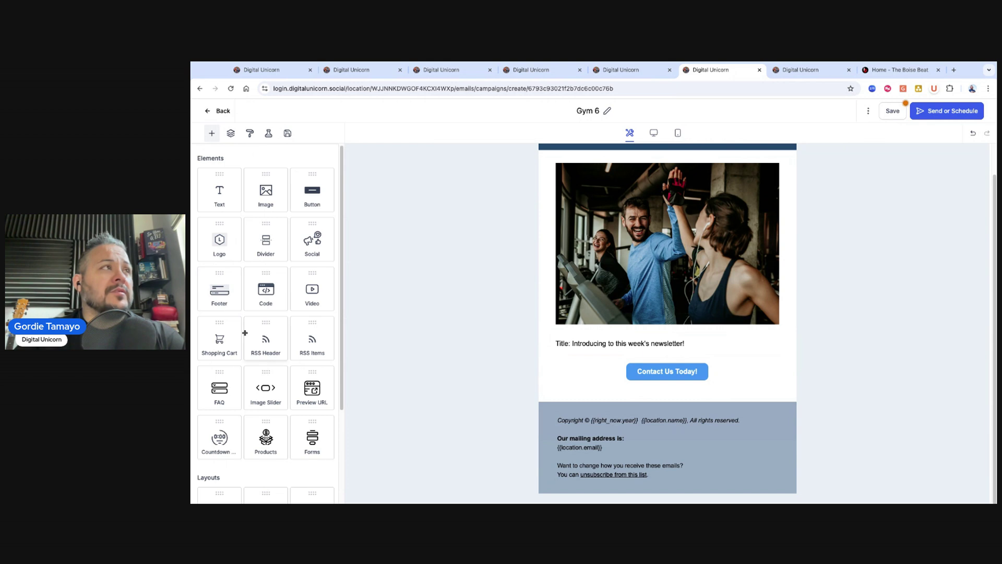
Drag an RSS Items block from Elements into the email just below the title line
{"action": "scroll", "coordinate": [245, 335], "scroll_direction": "down", "scroll_amount": 3}
{"action": "scroll", "coordinate": [232, 286], "scroll_direction": "up", "scroll_amount": 3}
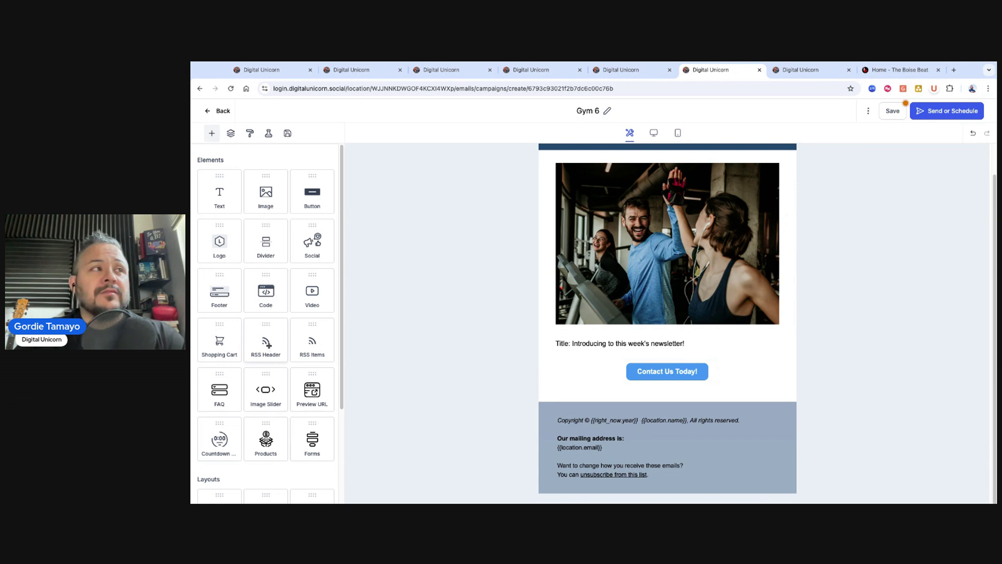
{"action": "triple_click", "coordinate": [586, 344]}
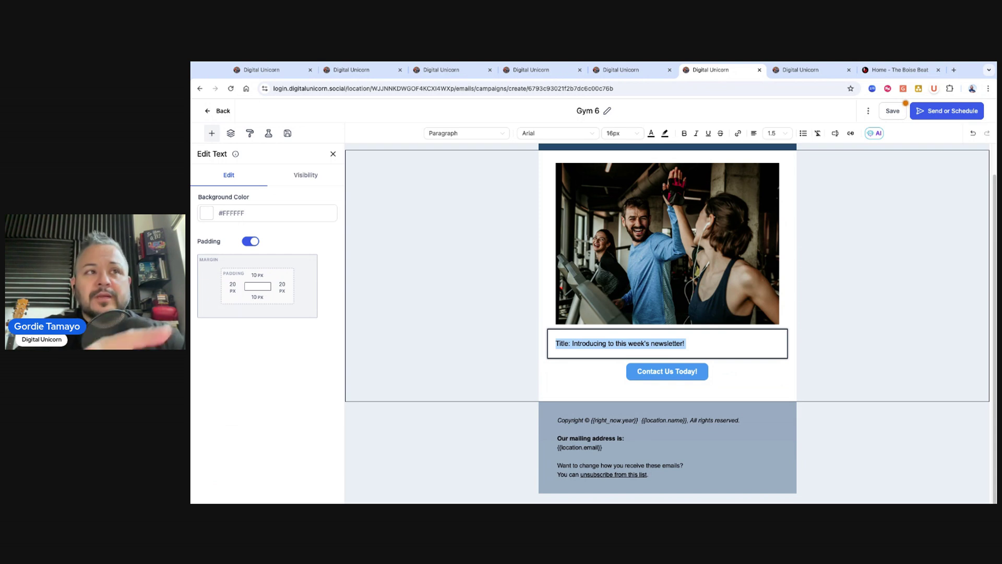
{"action": "left_click", "coordinate": [212, 134]}
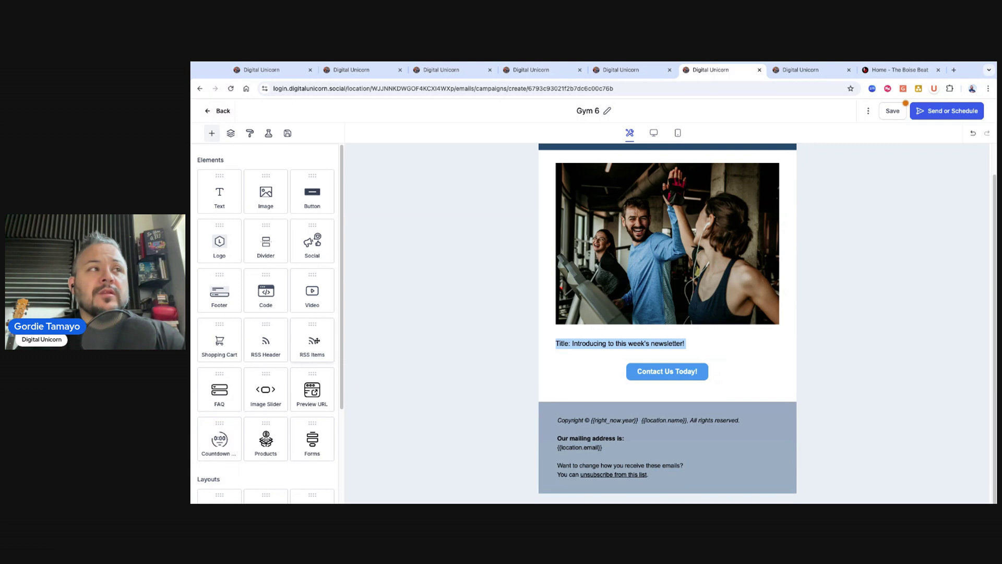
{"action": "left_click_drag", "start_coordinate": [311, 346], "coordinate": [614, 362]}
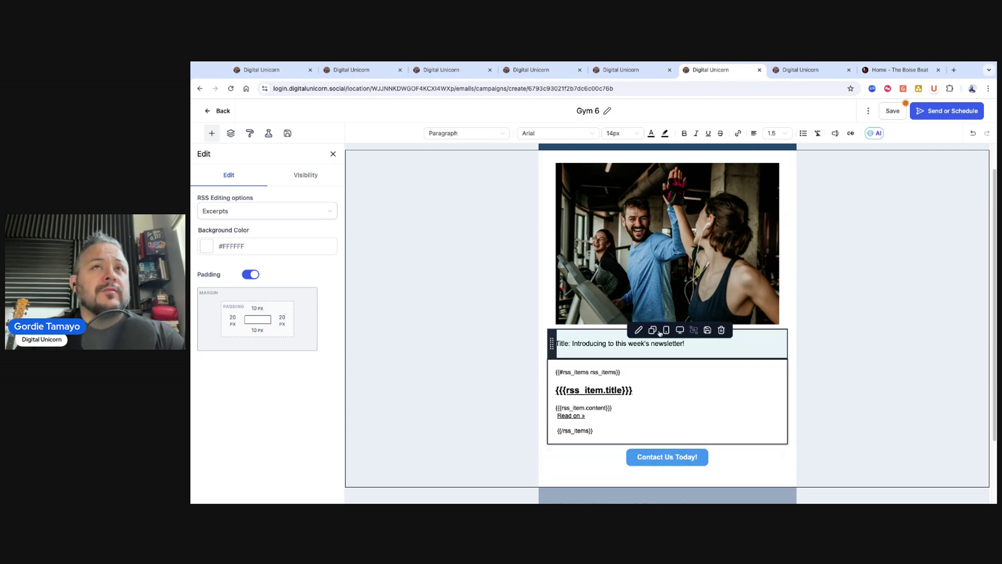
{"action": "left_click", "coordinate": [607, 110]}
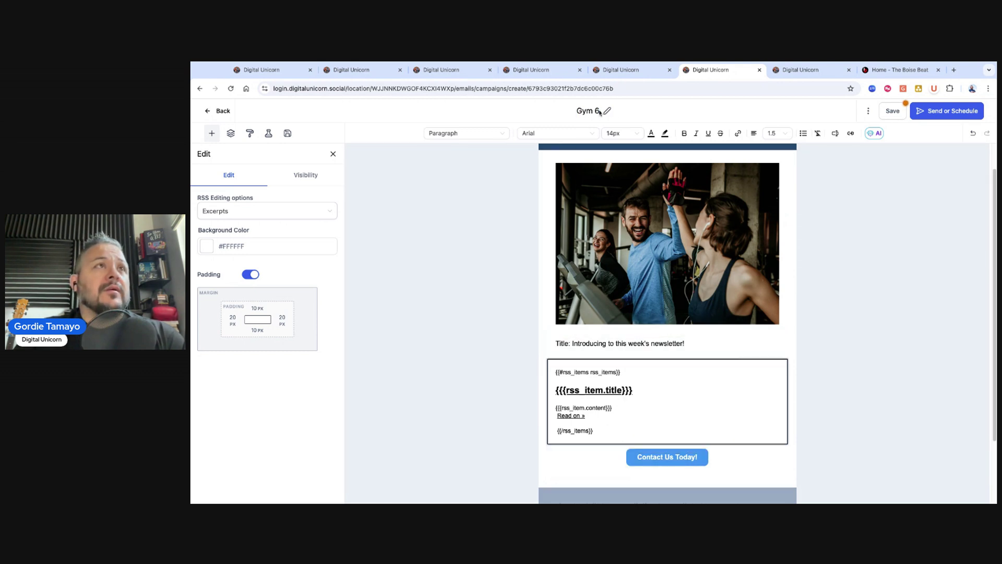
Change the campaign name from Gym 6 to 'Gym Newsletter Demo' and save it
{"action": "double_click", "coordinate": [595, 110]}
{"action": "type", "text": "Gym Demo"}
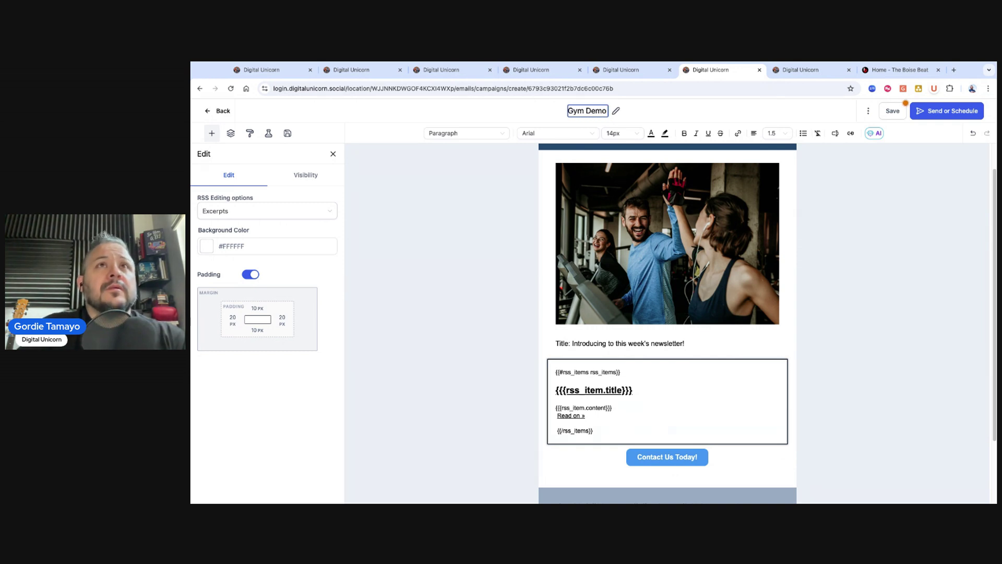
{"action": "key", "text": "BackSpace"}
{"action": "key", "text": "BackSpace"}
{"action": "key", "text": "BackSpace"}
{"action": "key", "text": "BackSpace"}
{"action": "type", "text": "Newsletter Demo"}
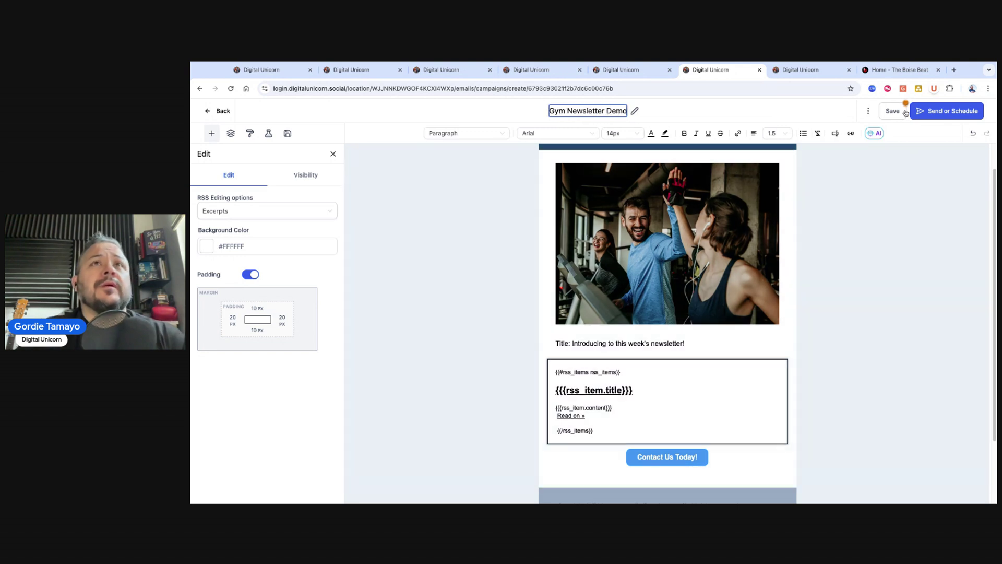
{"action": "left_click", "coordinate": [893, 110]}
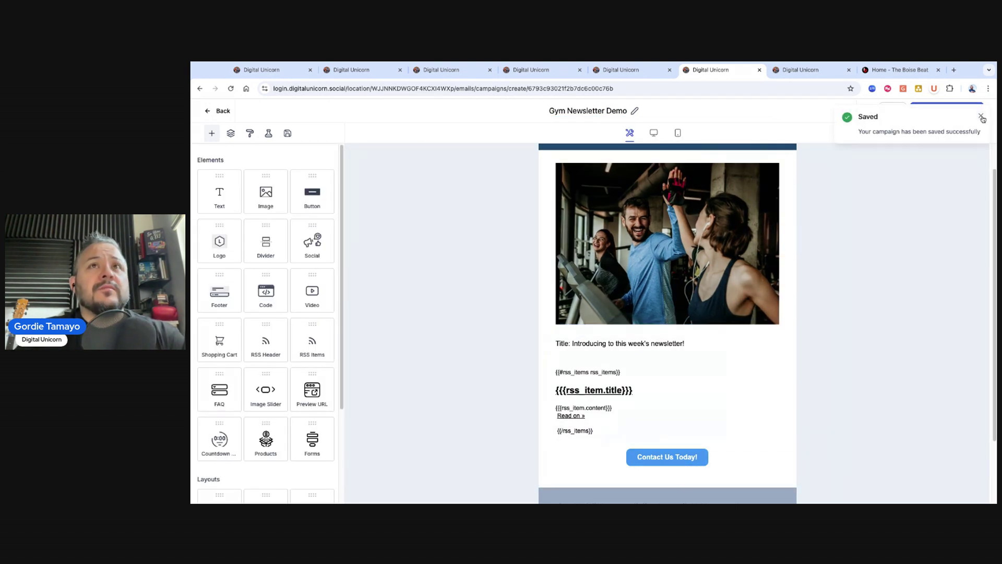
{"action": "left_click", "coordinate": [980, 116]}
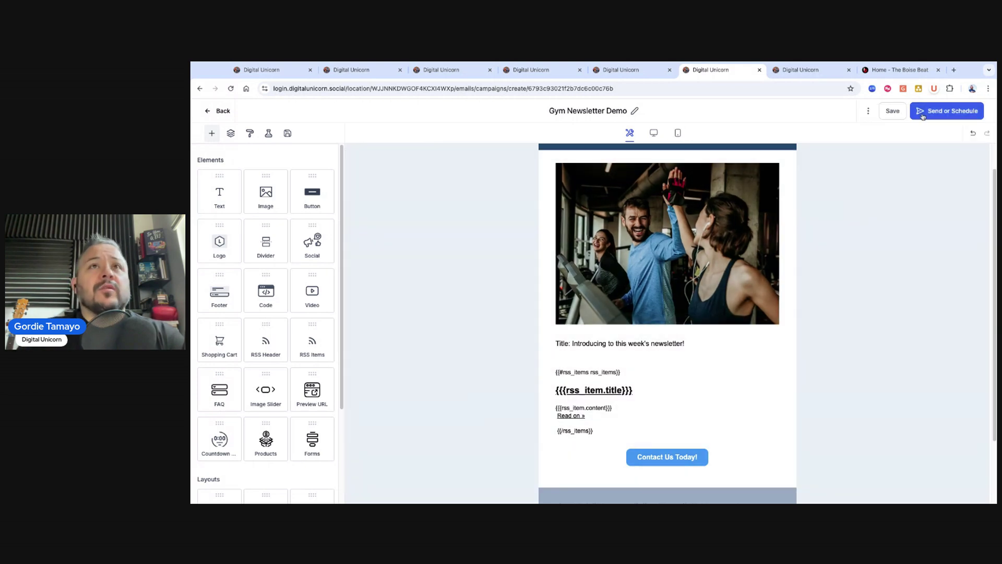
Switch sending to RSS Schedule and paste the blog's RSS feed URL
{"action": "left_click", "coordinate": [973, 112]}
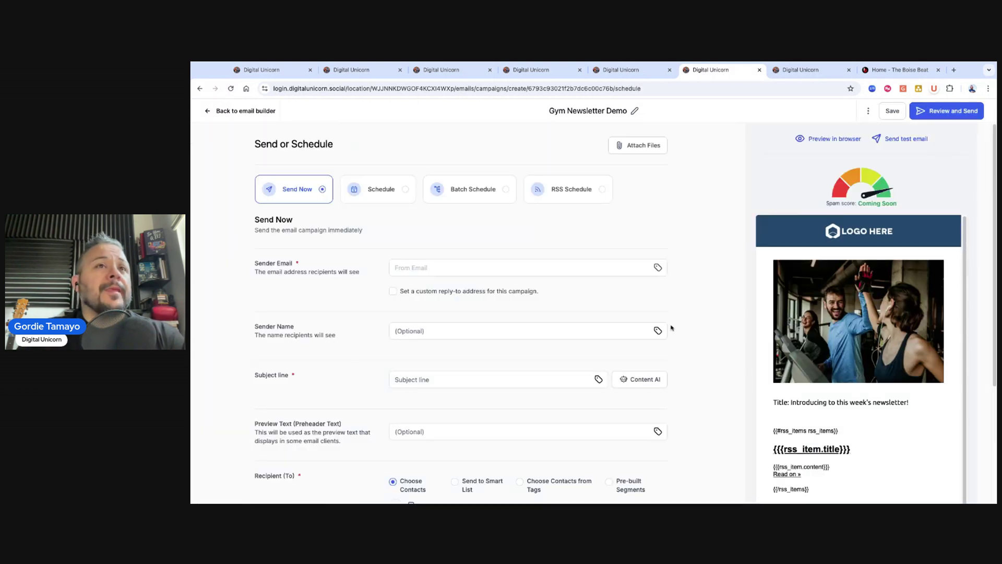
{"action": "scroll", "coordinate": [839, 380], "scroll_direction": "down", "scroll_amount": 1}
{"action": "scroll", "coordinate": [840, 379], "scroll_direction": "up", "scroll_amount": 1}
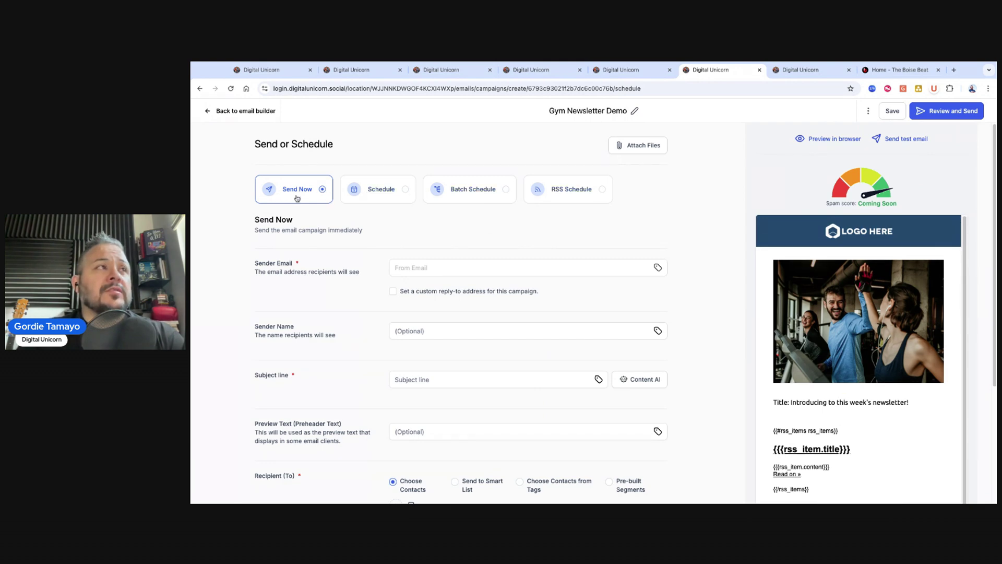
{"action": "scroll", "coordinate": [861, 313], "scroll_direction": "down", "scroll_amount": 1}
{"action": "scroll", "coordinate": [499, 412], "scroll_direction": "down", "scroll_amount": 3}
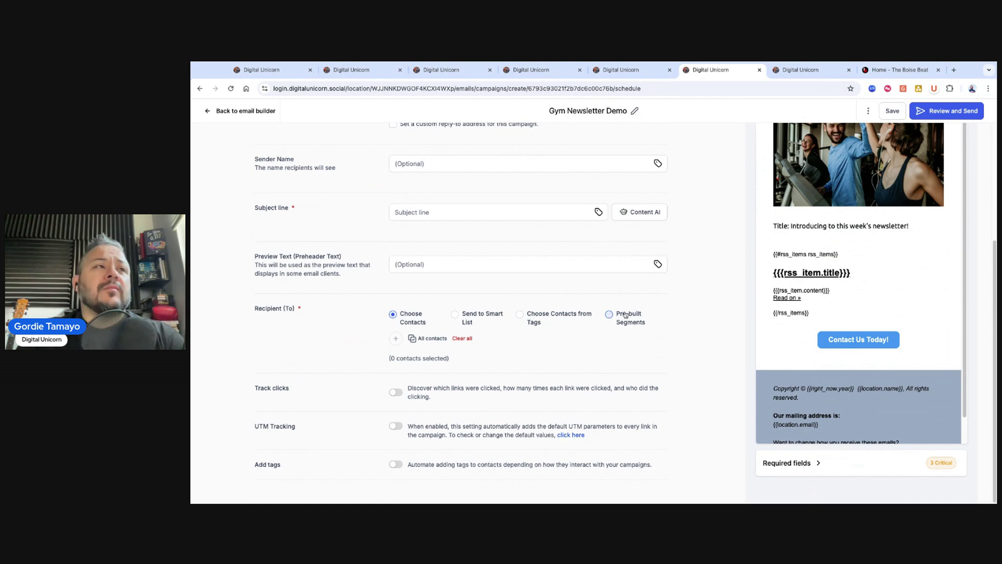
{"action": "scroll", "coordinate": [743, 338], "scroll_direction": "up", "scroll_amount": 3}
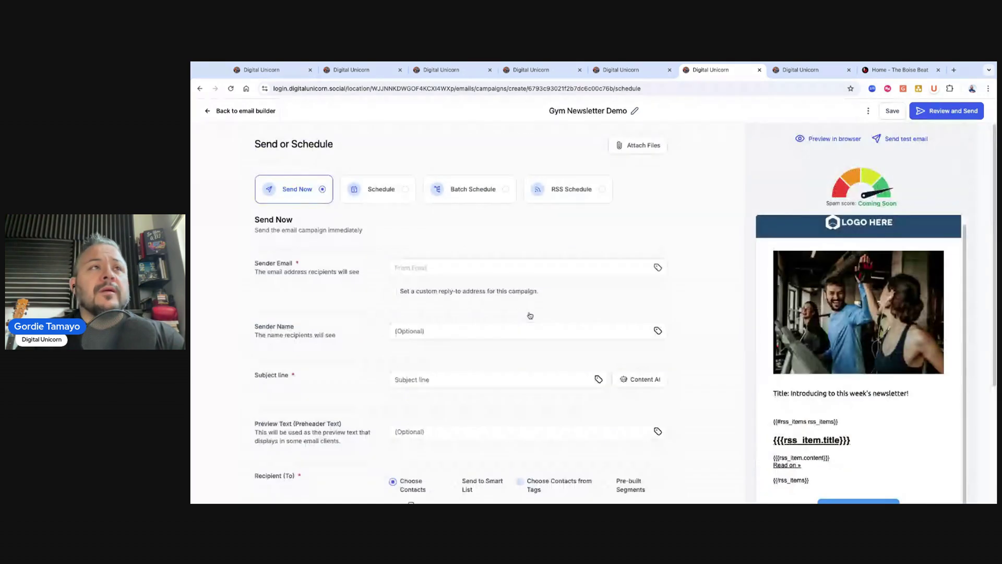
{"action": "left_click", "coordinate": [602, 190]}
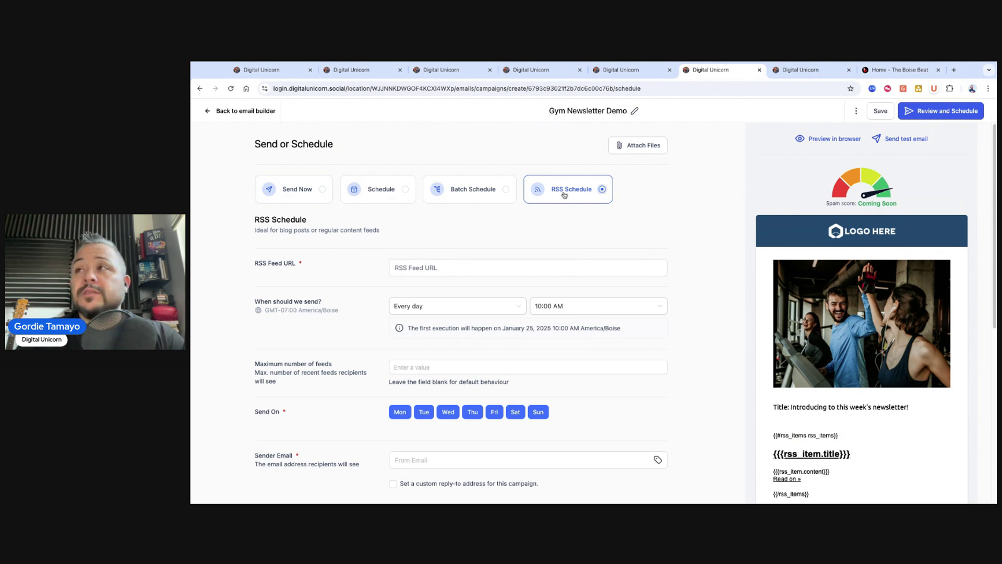
{"action": "left_click", "coordinate": [417, 267]}
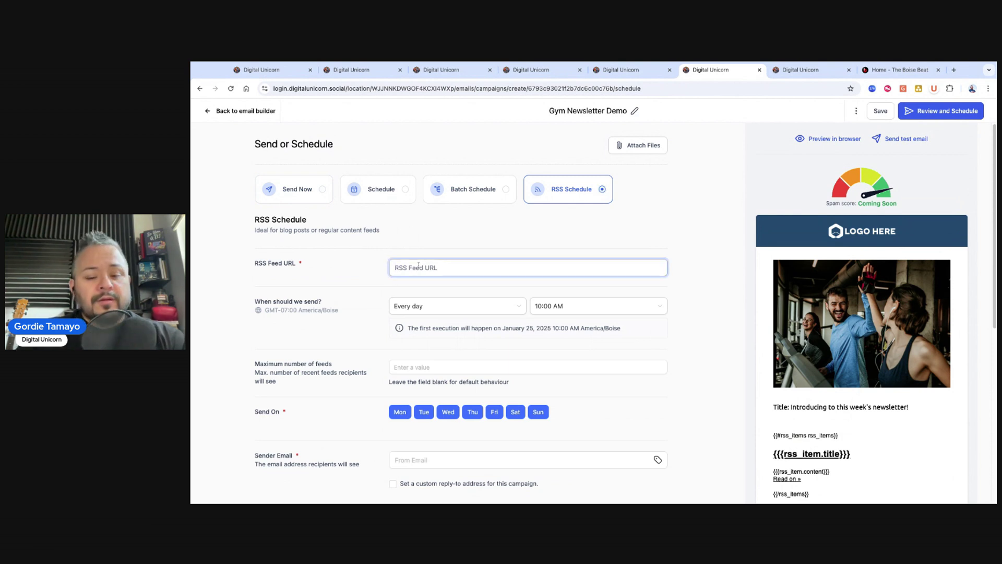
{"action": "key", "text": "ctrl+v"}
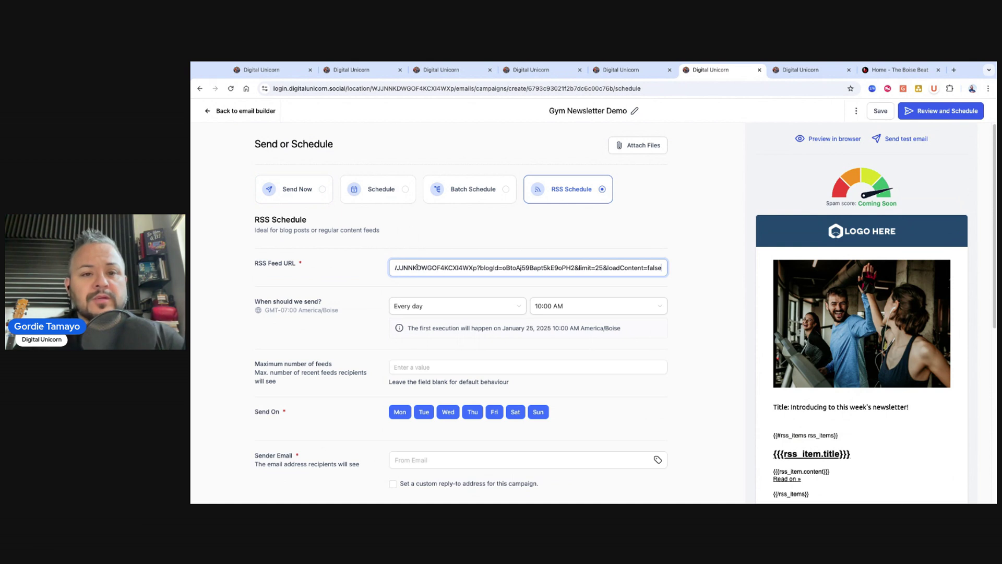
{"action": "key", "text": "Tab"}
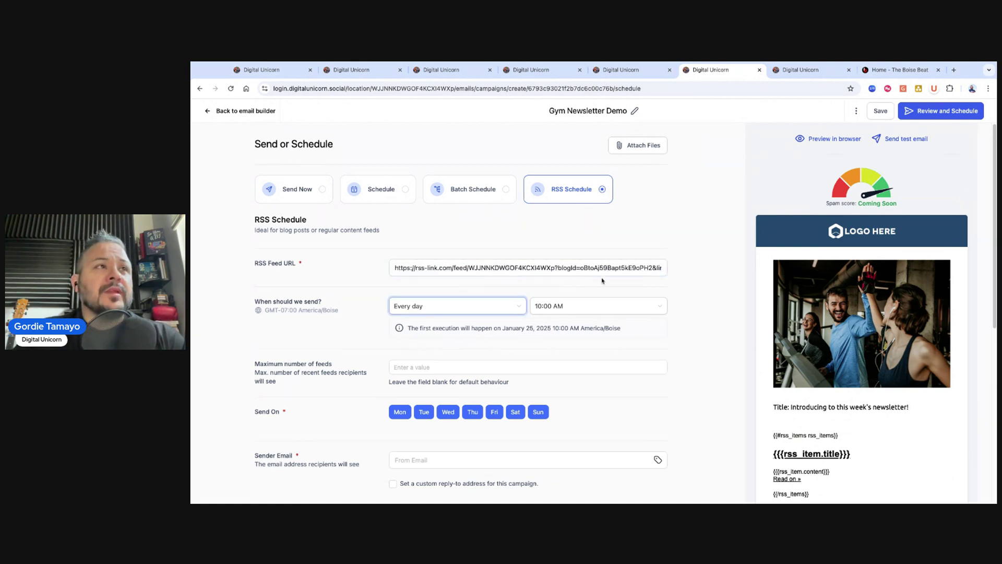
Set the maximum number of feeds to 3
{"action": "scroll", "coordinate": [564, 266], "scroll_direction": "down", "scroll_amount": 1}
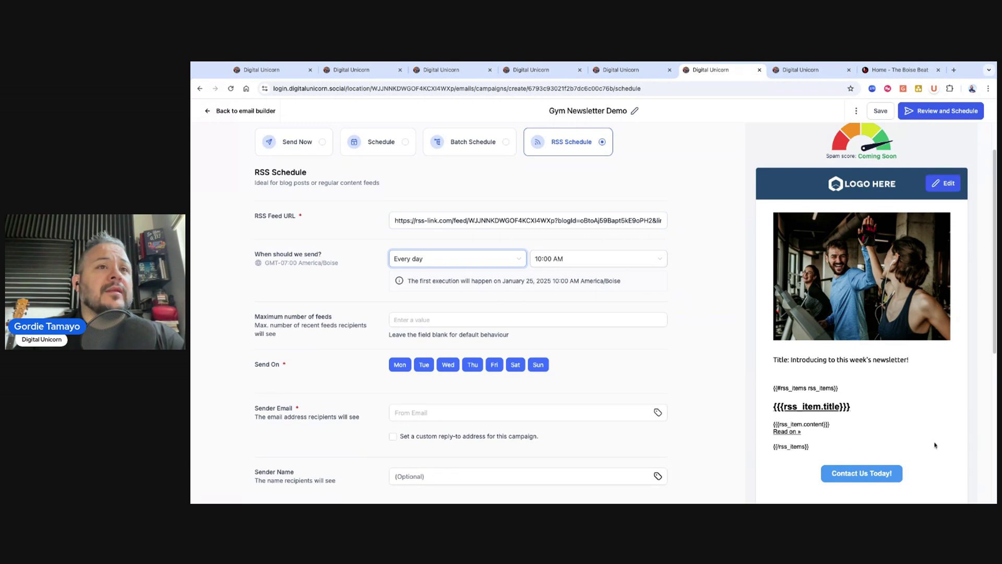
{"action": "scroll", "coordinate": [861, 359], "scroll_direction": "up", "scroll_amount": 2}
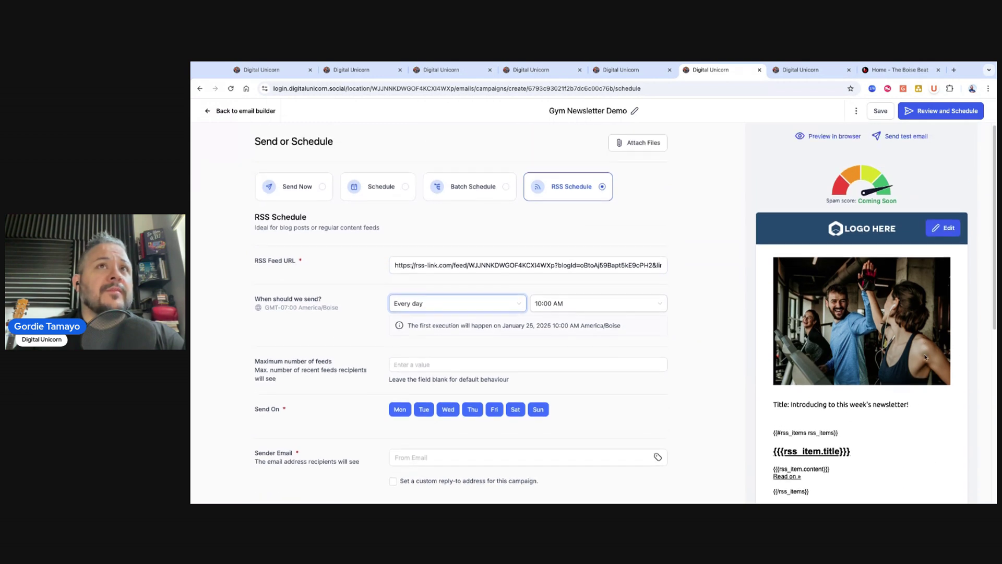
{"action": "left_click", "coordinate": [431, 364]}
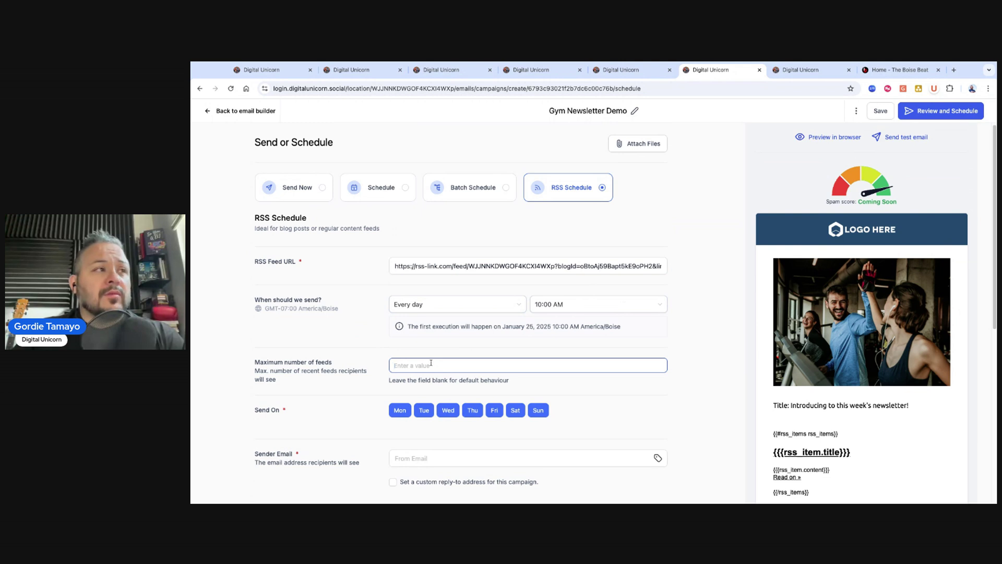
{"action": "type", "text": "3"}
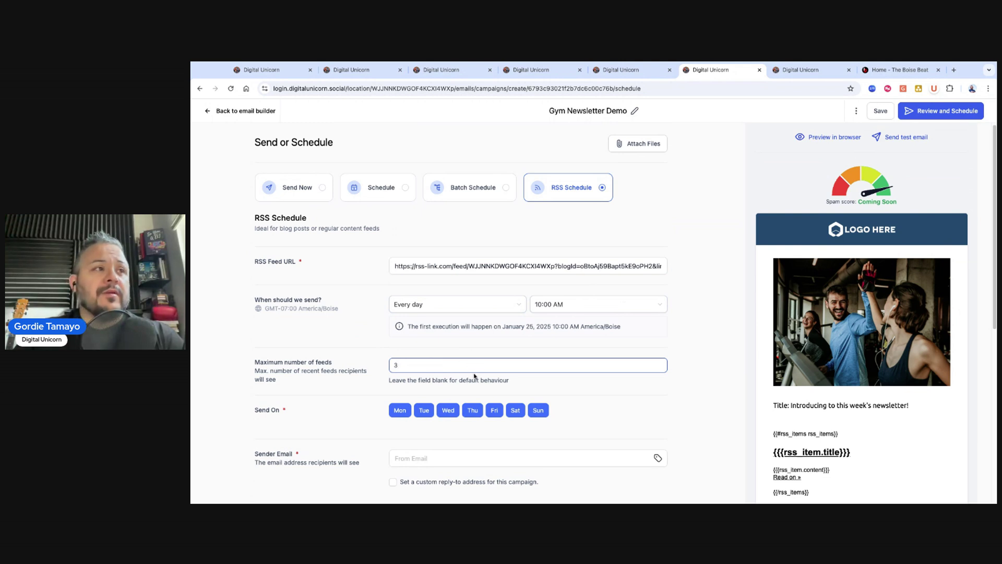
Set the RSS schedule to every week on Saturday at 09:00 AM
{"action": "scroll", "coordinate": [474, 376], "scroll_direction": "down", "scroll_amount": 3}
{"action": "left_click", "coordinate": [516, 283]}
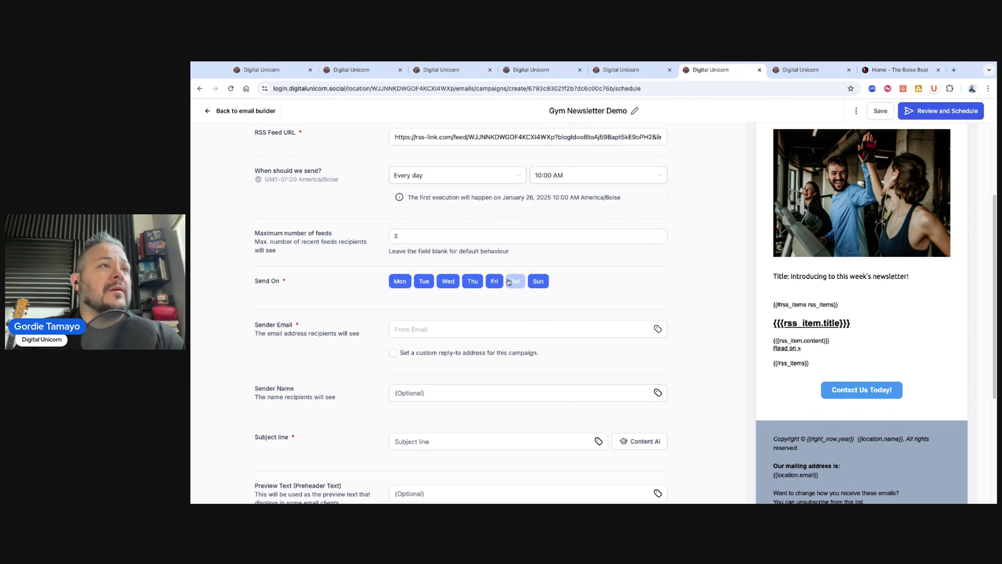
{"action": "left_click", "coordinate": [463, 177]}
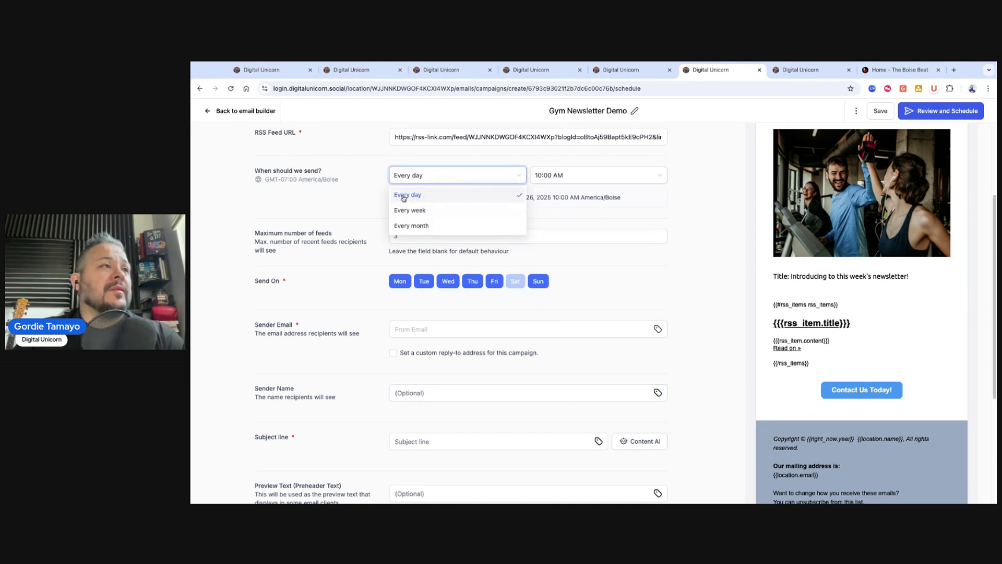
{"action": "left_click", "coordinate": [417, 211]}
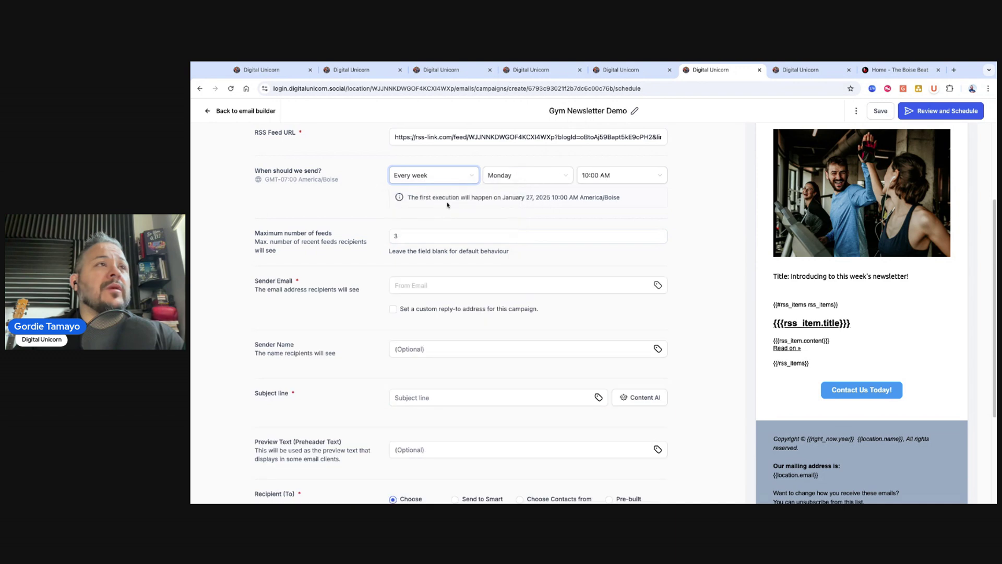
{"action": "left_click", "coordinate": [537, 181]}
{"action": "left_click", "coordinate": [518, 270]}
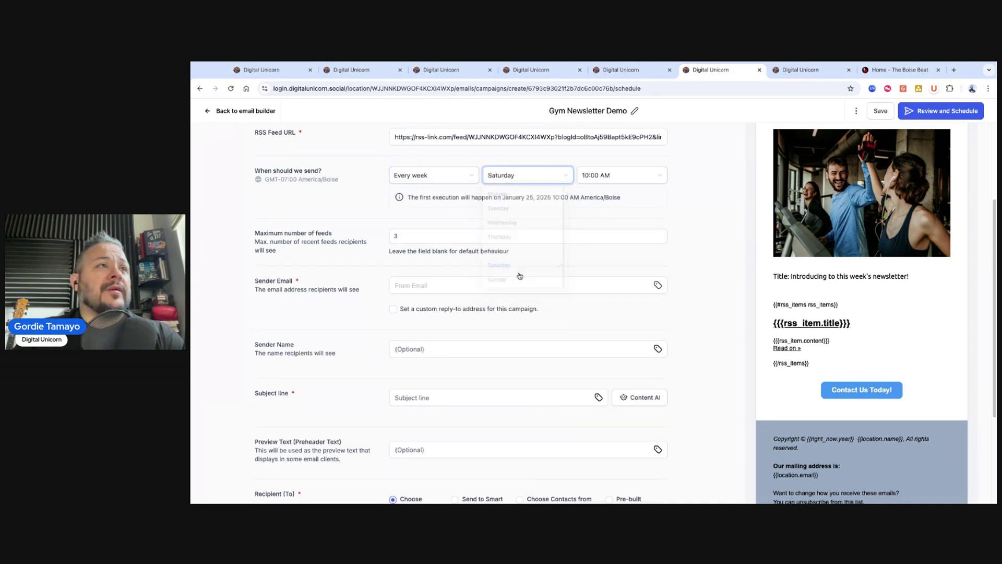
{"action": "left_click", "coordinate": [602, 178]}
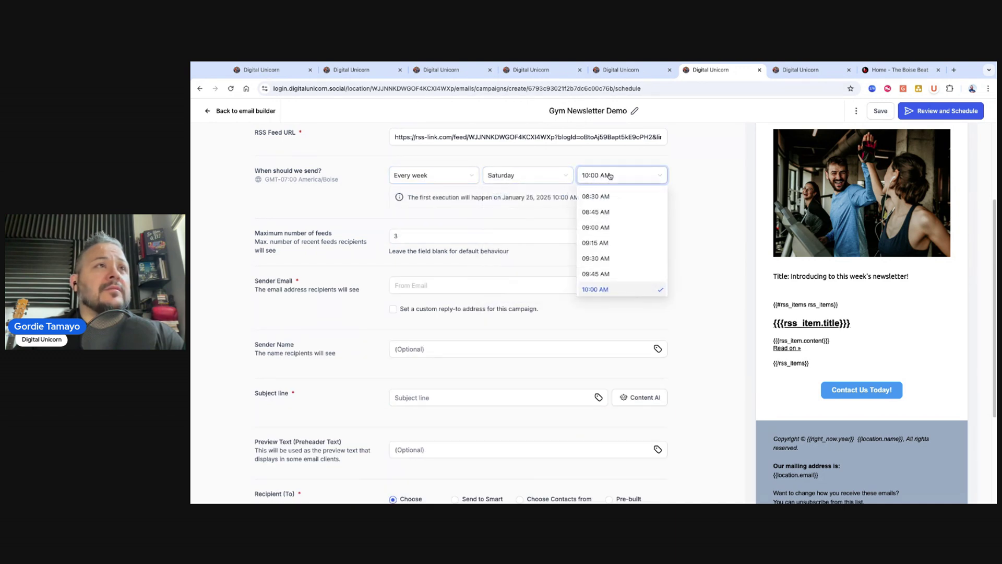
{"action": "left_click", "coordinate": [615, 228]}
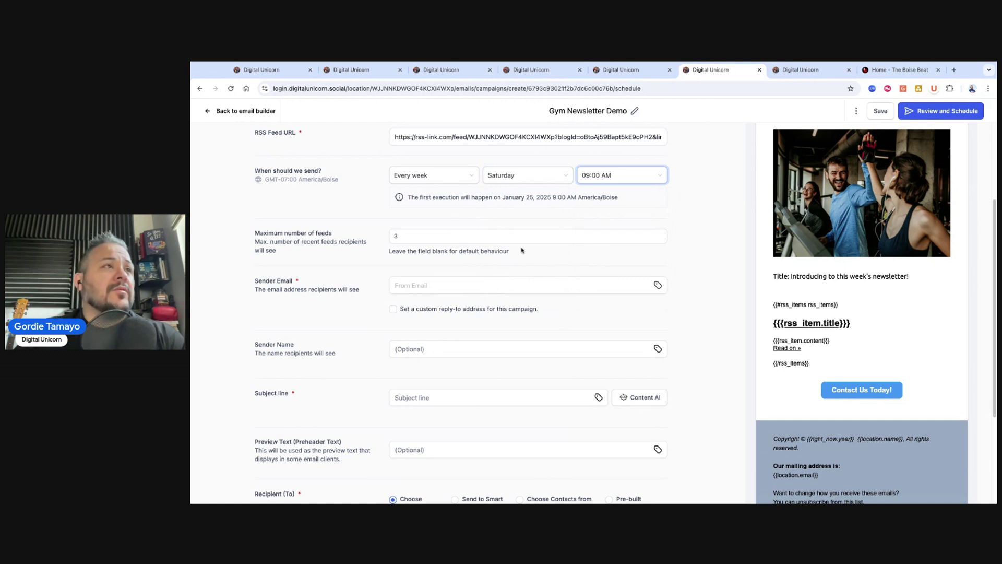
Enter the sender email address and verify it with the emailed six-digit code
{"action": "left_click", "coordinate": [397, 288]}
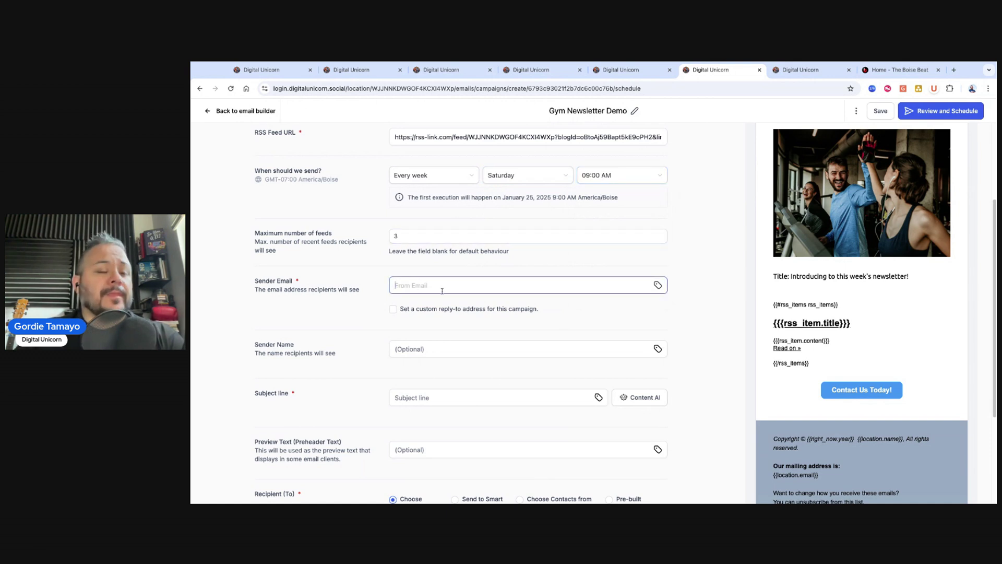
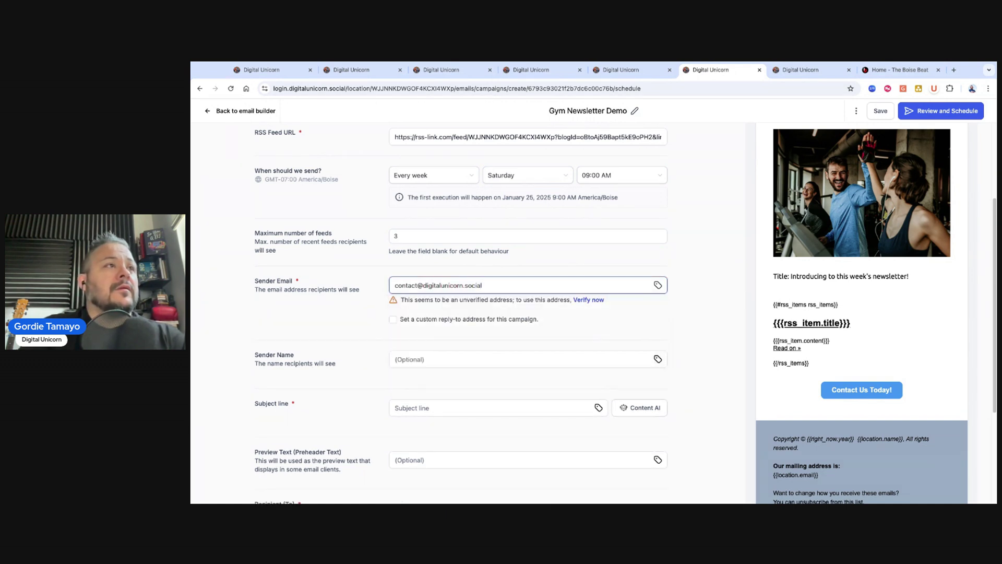
{"action": "left_click", "coordinate": [594, 299]}
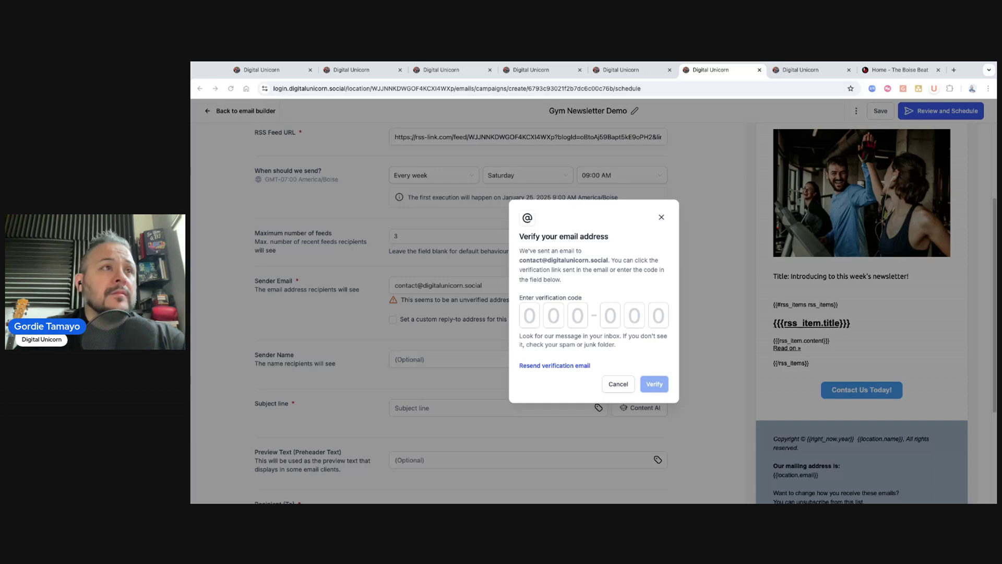
{"action": "left_click", "coordinate": [658, 385]}
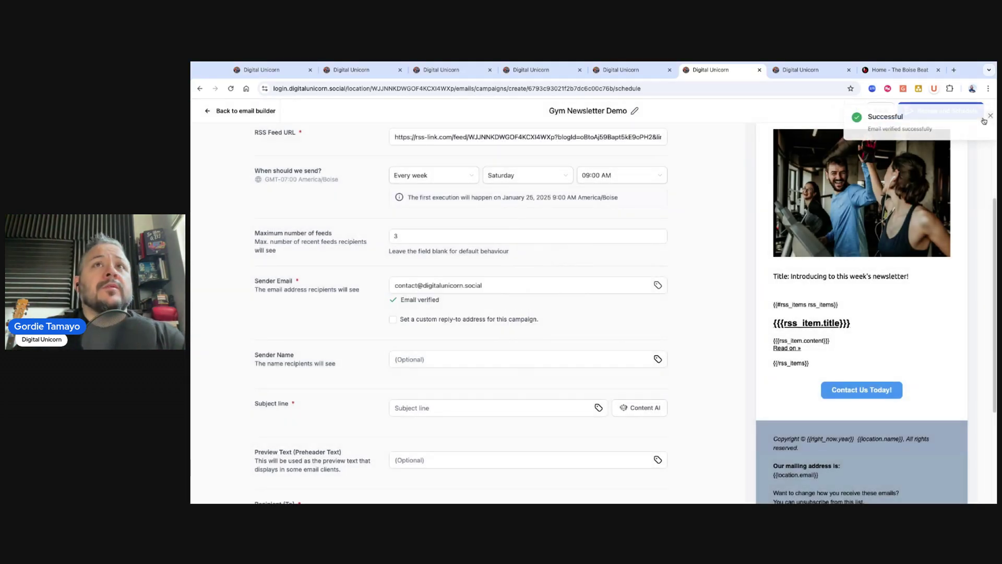
{"action": "scroll", "coordinate": [441, 320], "scroll_direction": "down", "scroll_amount": 2}
Set the email subject line to 'Test'
{"action": "left_click", "coordinate": [444, 295]}
{"action": "type", "text": "Test"}
{"action": "scroll", "coordinate": [483, 370], "scroll_direction": "down", "scroll_amount": 1}
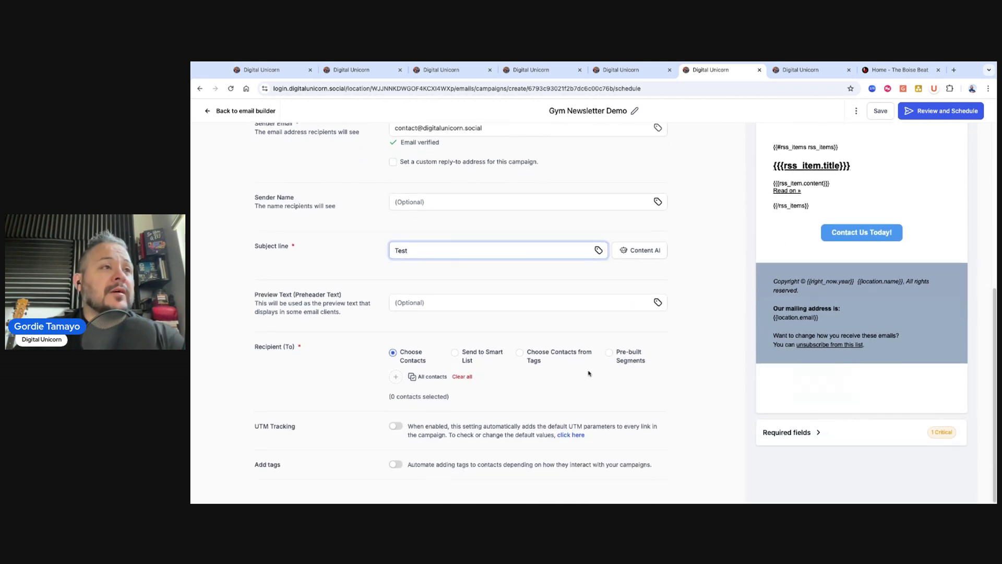
Choose recipients by the gym newsletter demo contact tag, currently 0 contacts
{"action": "left_click", "coordinate": [521, 354]}
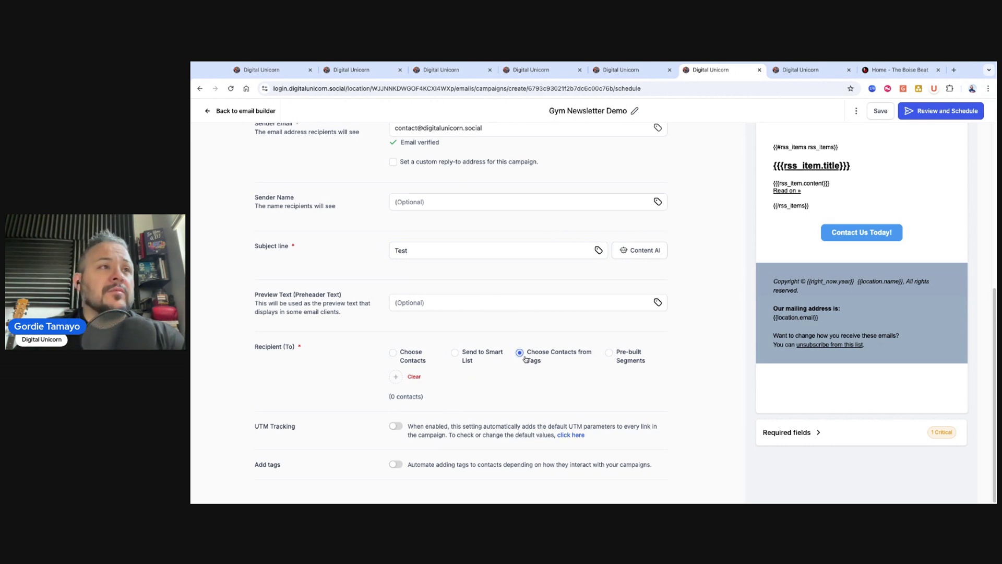
{"action": "left_click", "coordinate": [395, 377]}
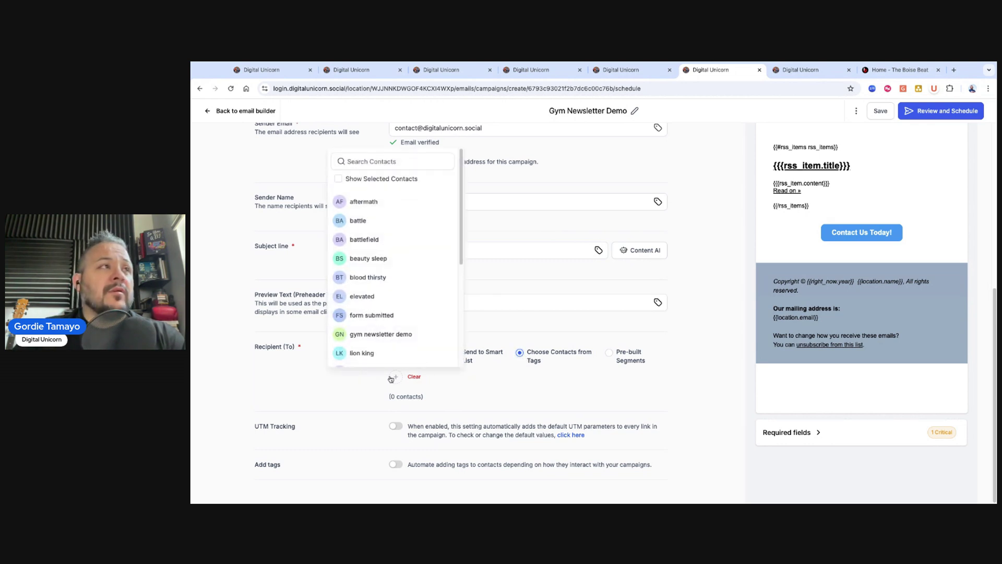
{"action": "left_click", "coordinate": [396, 162]}
{"action": "type", "text": "gym"}
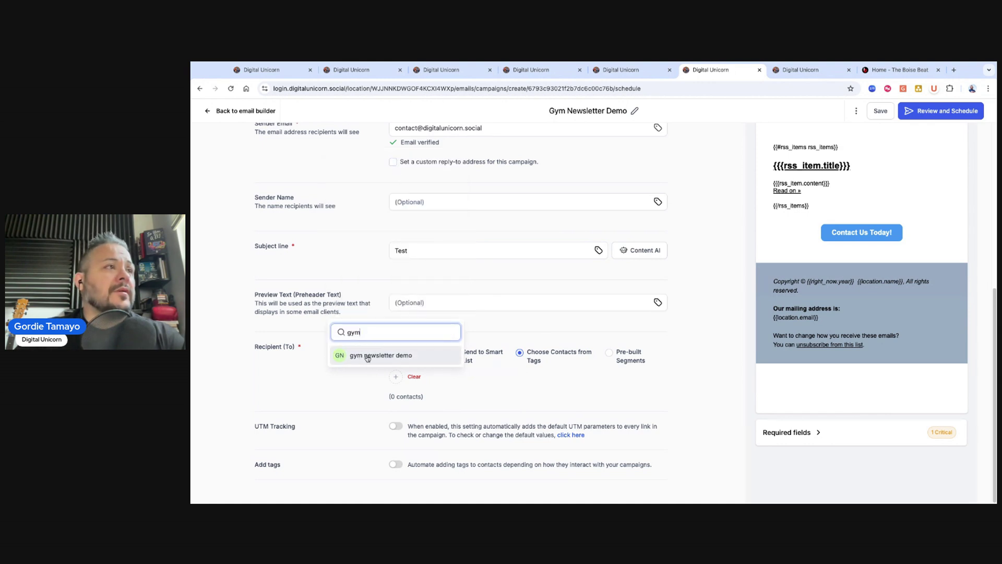
{"action": "left_click", "coordinate": [385, 357]}
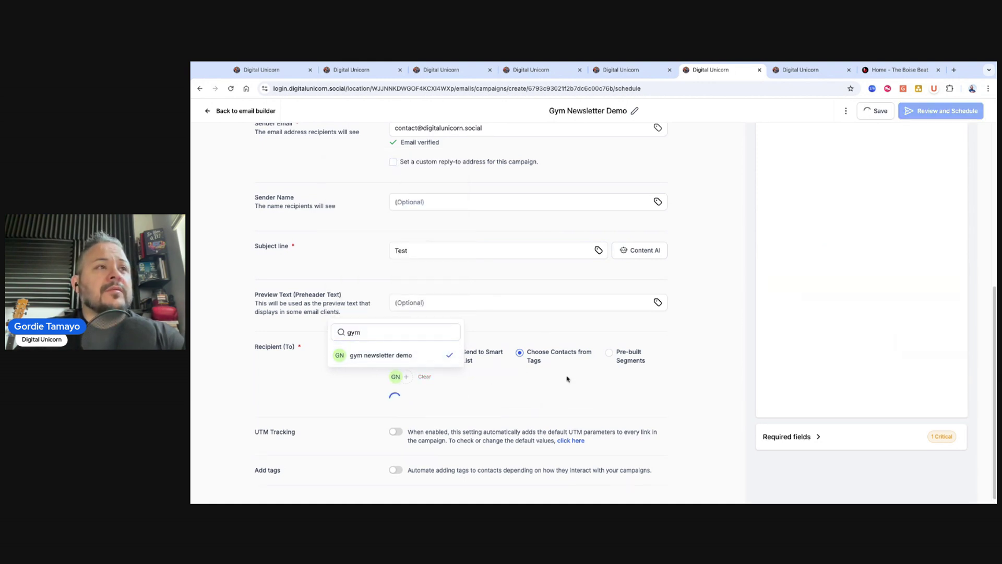
{"action": "left_click", "coordinate": [602, 384]}
{"action": "scroll", "coordinate": [810, 323], "scroll_direction": "up", "scroll_amount": 1}
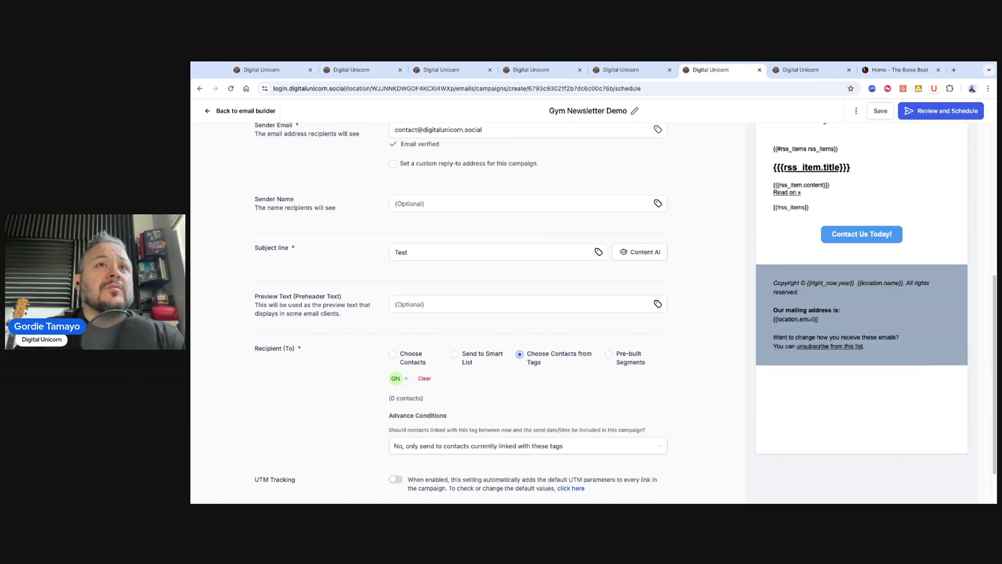
{"action": "scroll", "coordinate": [592, 339], "scroll_direction": "up", "scroll_amount": 1}
{"action": "scroll", "coordinate": [560, 360], "scroll_direction": "up", "scroll_amount": 5}
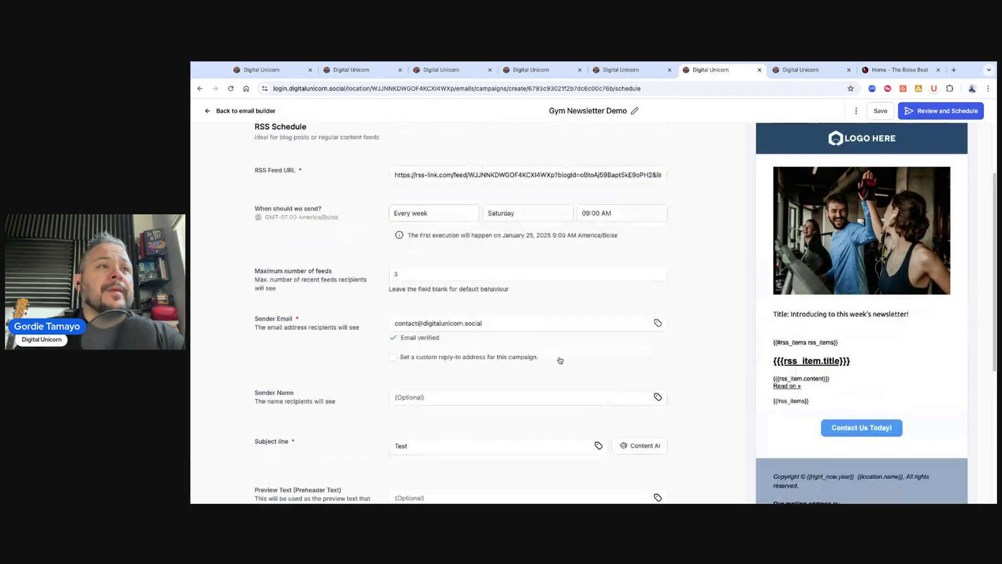
{"action": "scroll", "coordinate": [860, 209], "scroll_direction": "down", "scroll_amount": 1}
{"action": "scroll", "coordinate": [860, 209], "scroll_direction": "down", "scroll_amount": 4}
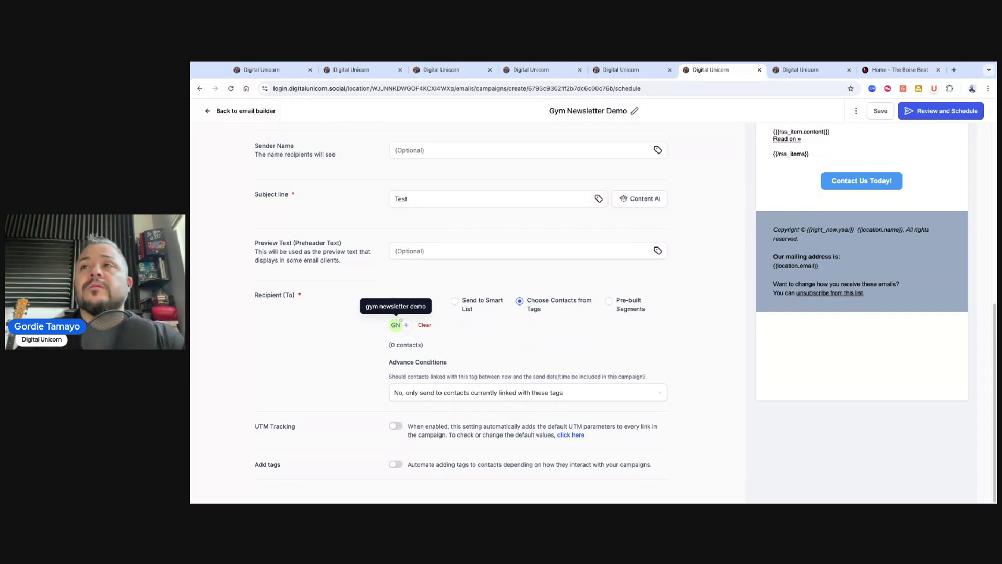
{"action": "scroll", "coordinate": [855, 399], "scroll_direction": "up", "scroll_amount": 5}
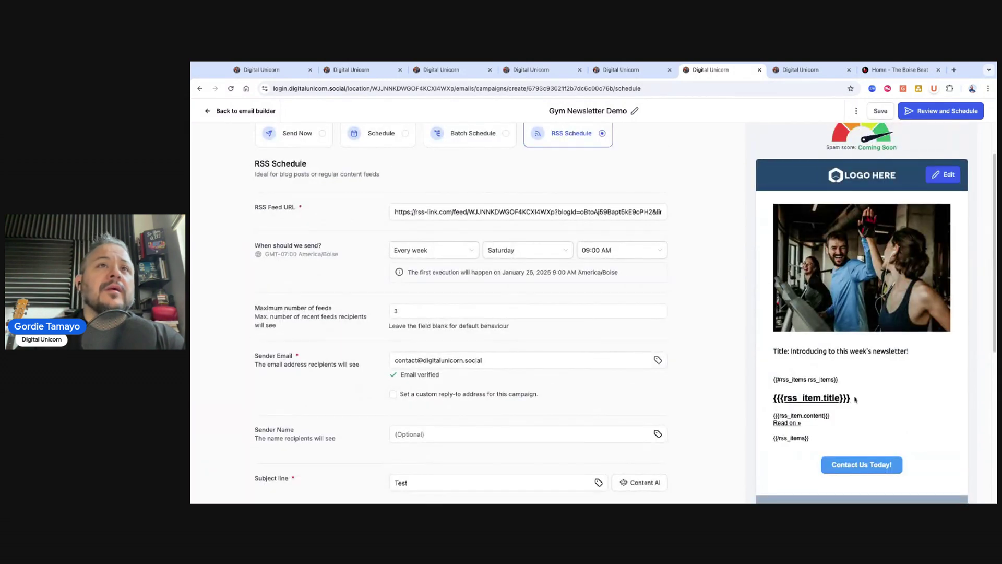
{"action": "scroll", "coordinate": [852, 227], "scroll_direction": "up", "scroll_amount": 2}
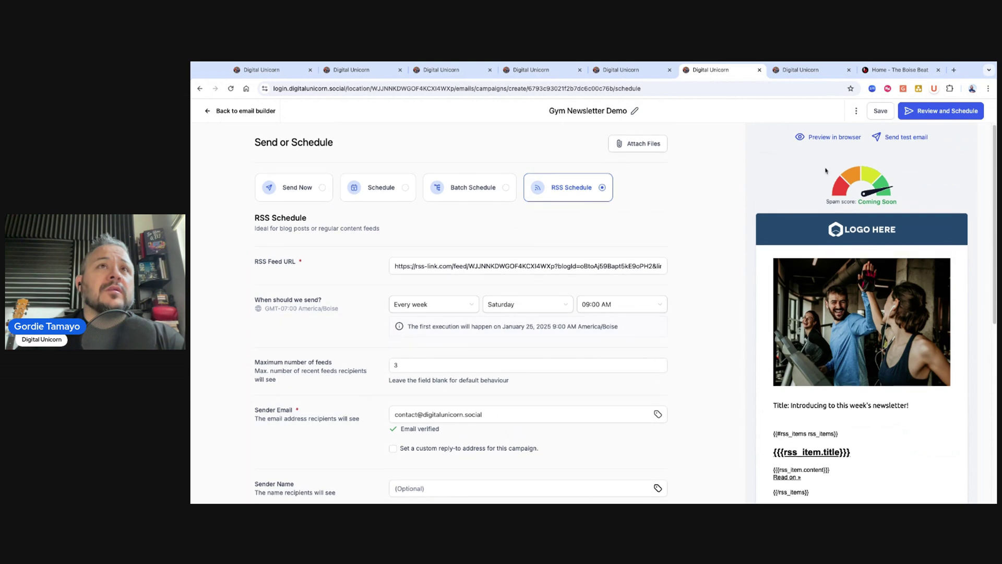
Preview the newsletter in a browser tab, then close the preview
{"action": "left_click", "coordinate": [820, 138]}
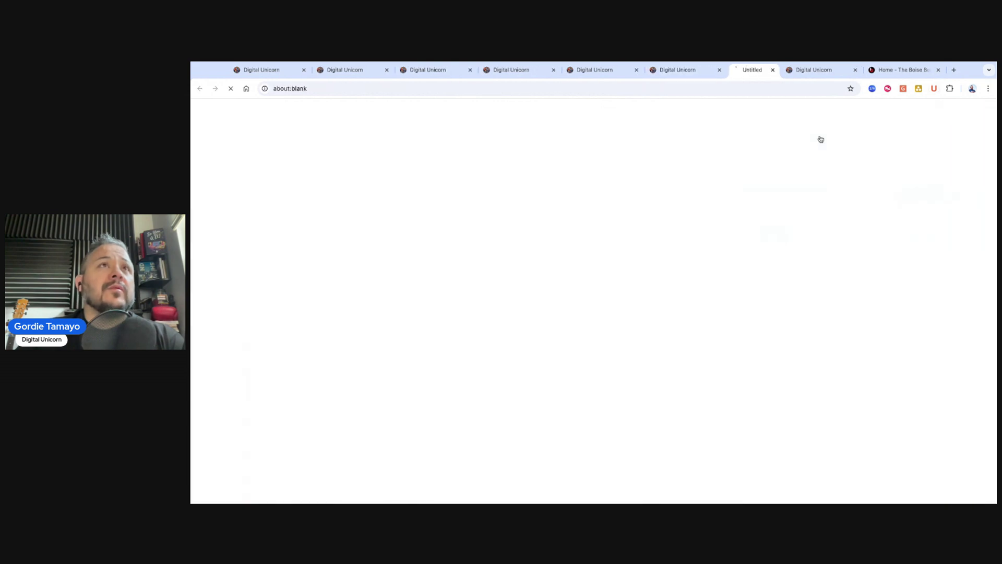
{"action": "scroll", "coordinate": [606, 271], "scroll_direction": "down", "scroll_amount": 2}
{"action": "scroll", "coordinate": [619, 331], "scroll_direction": "up", "scroll_amount": 2}
{"action": "left_click", "coordinate": [779, 69]}
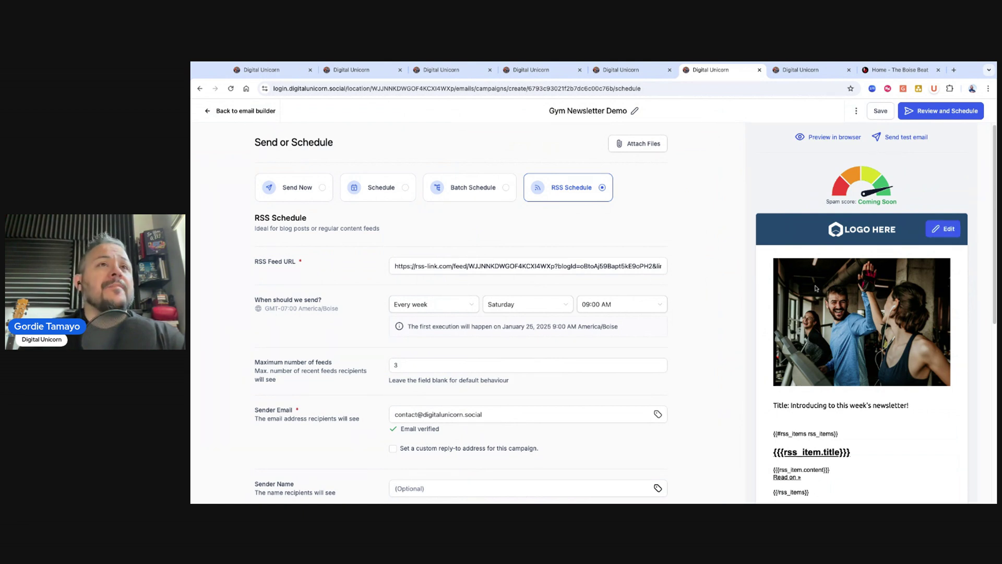
Start a test email, enter your own address, and clear the invalid feed URL value
{"action": "left_click", "coordinate": [914, 138]}
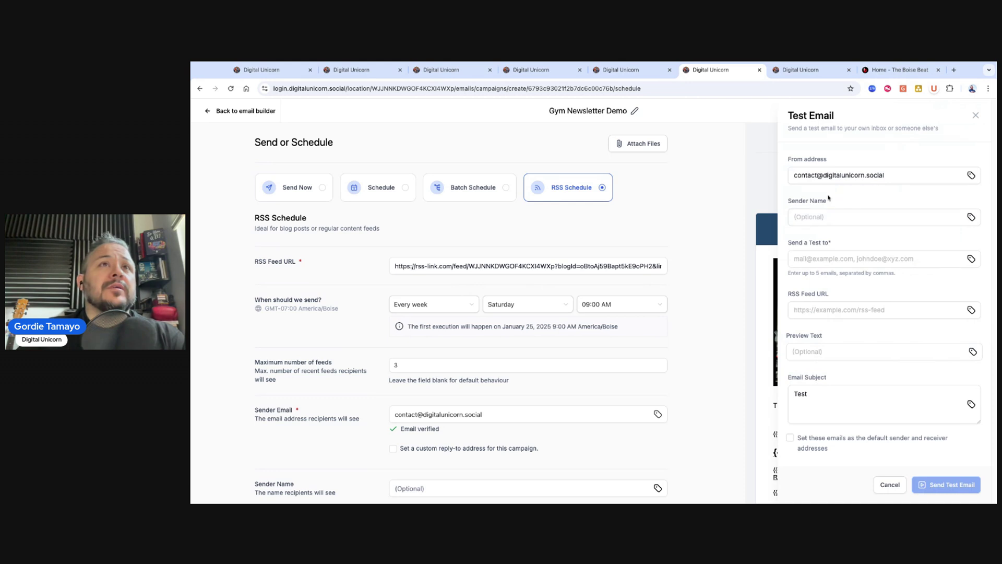
{"action": "left_click", "coordinate": [843, 257]}
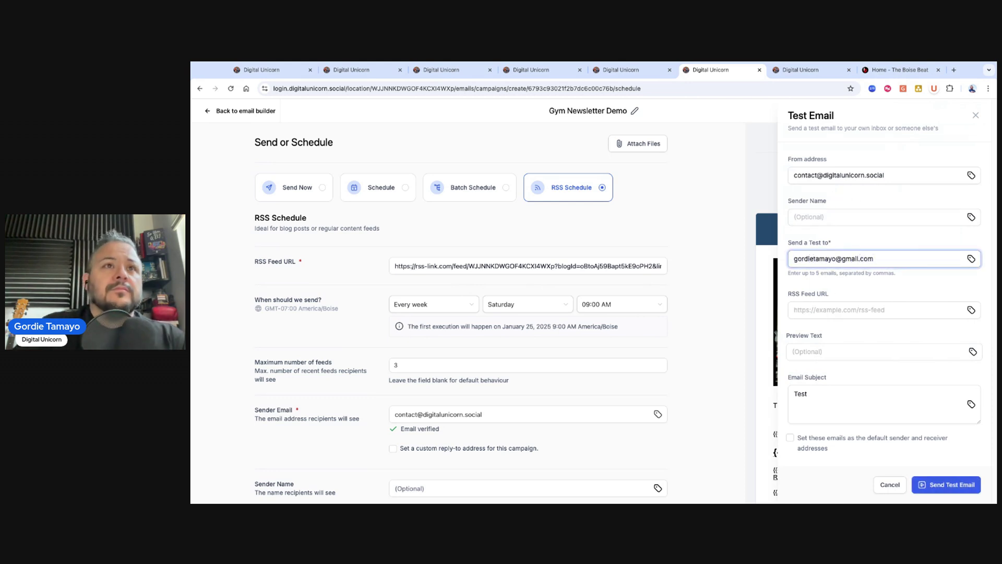
{"action": "left_click", "coordinate": [847, 309]}
{"action": "key", "text": "ctrl+a"}
{"action": "key", "text": "BackSpace"}
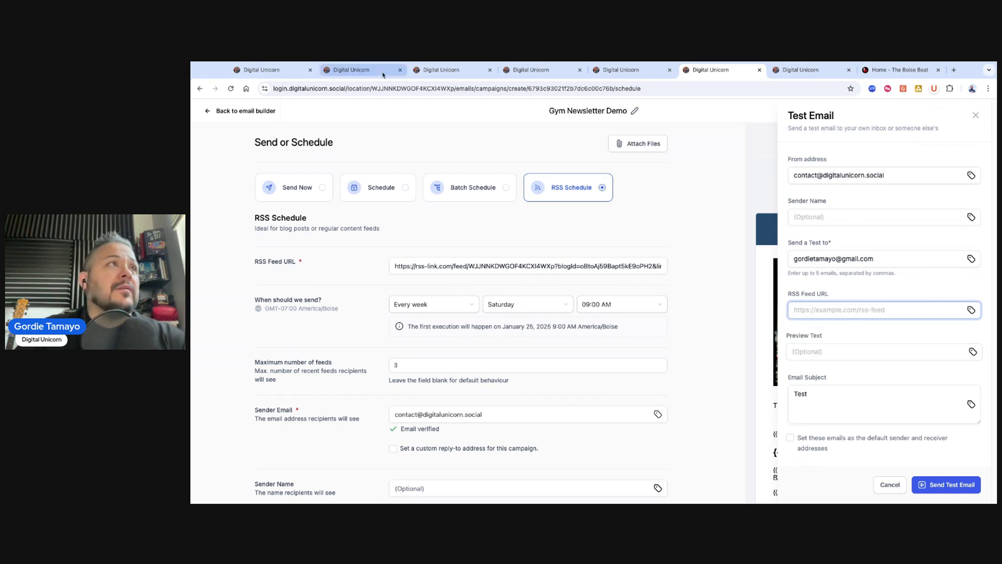
Copy the blog's RSS feed URL into the test email and send the test
{"action": "left_click", "coordinate": [349, 71]}
{"action": "left_click", "coordinate": [651, 394]}
{"action": "left_click", "coordinate": [734, 87]}
{"action": "left_click", "coordinate": [728, 70]}
{"action": "left_click", "coordinate": [827, 307]}
{"action": "type", "text": "https://rss-link.com/feed/WJJNNKDWGOF4KCXI4WXp?blogId=oBtoAj59Bapt5kE9oPH2&limit=25&loadContent=false"}
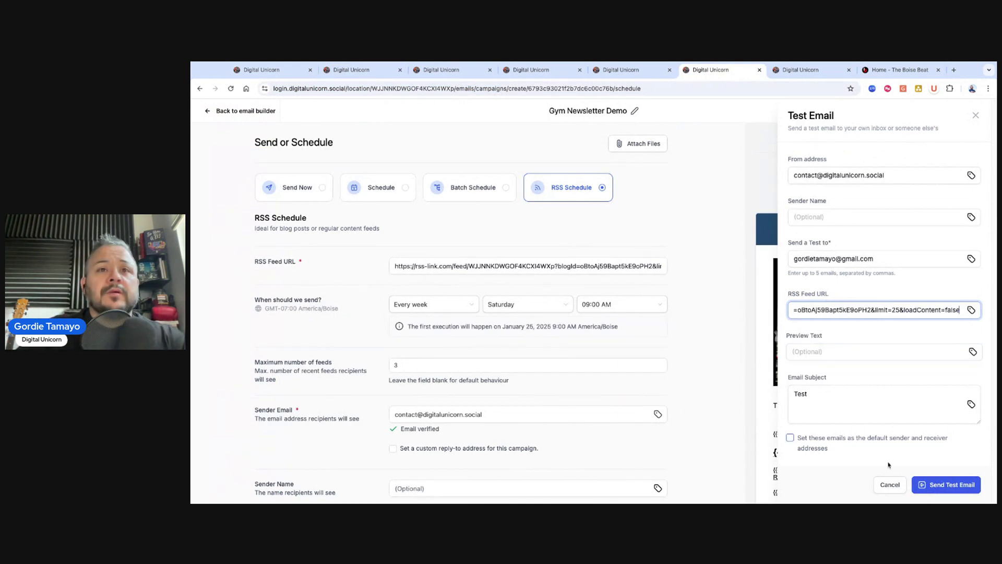
{"action": "left_click", "coordinate": [916, 484]}
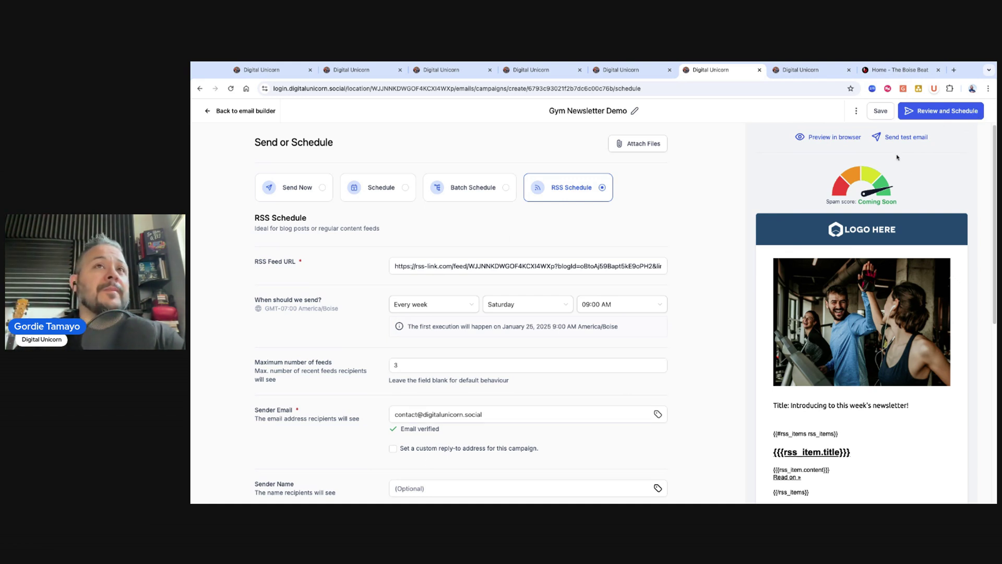
{"action": "mouse_move", "coordinate": [782, 402]}
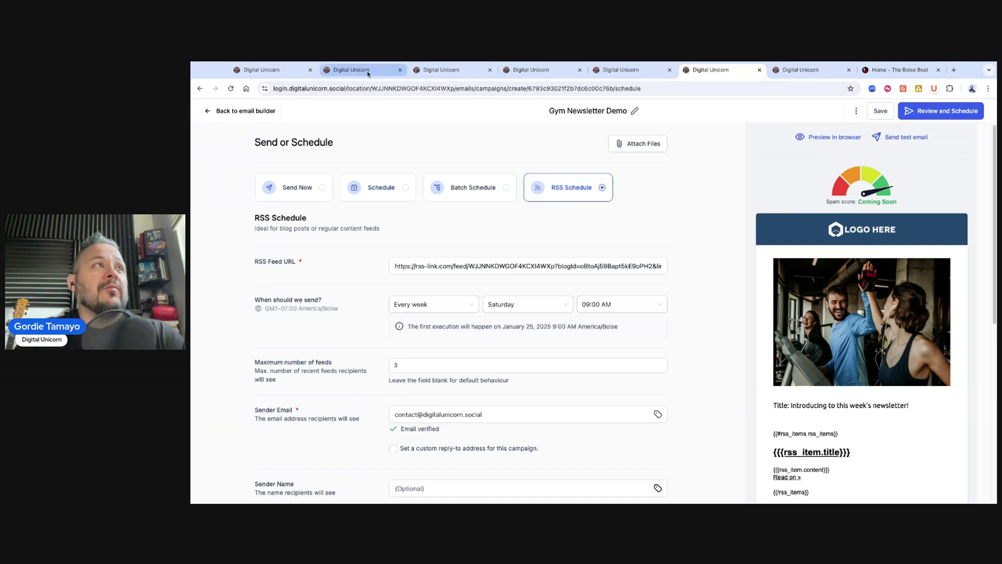
{"action": "left_click", "coordinate": [351, 70]}
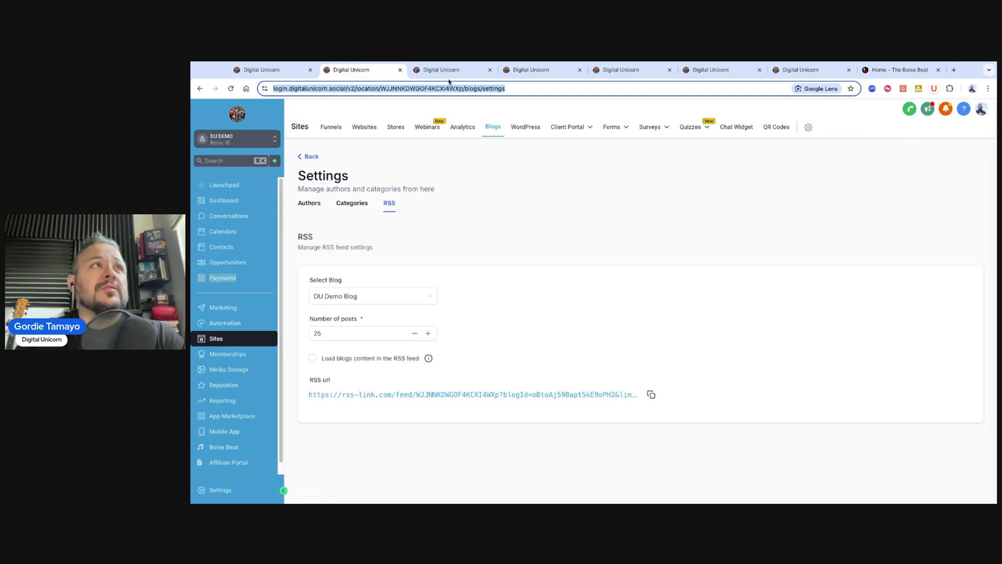
{"action": "key", "text": "ctrl+Tab"}
{"action": "key", "text": "ctrl+Tab"}
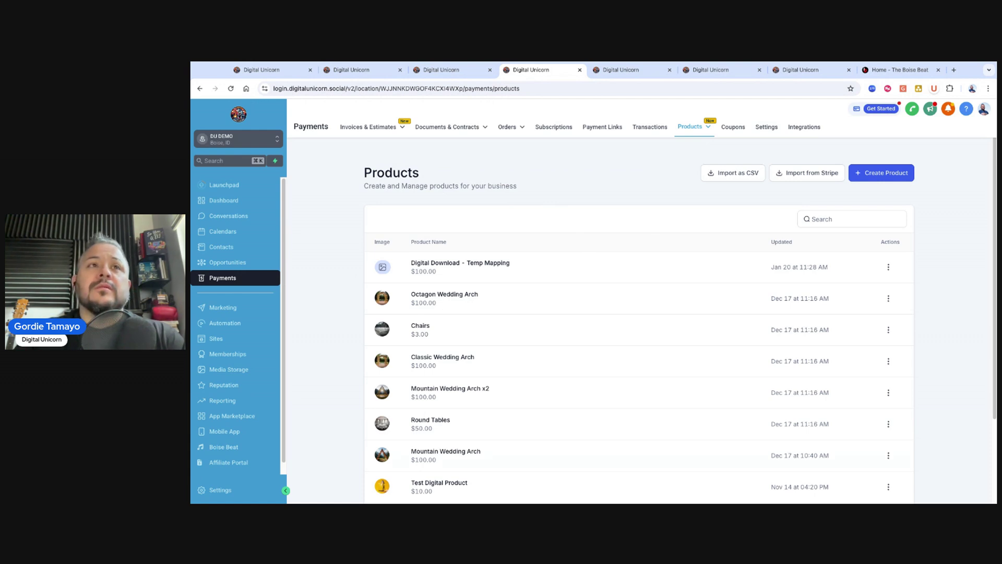
{"action": "key", "text": "ctrl+Tab"}
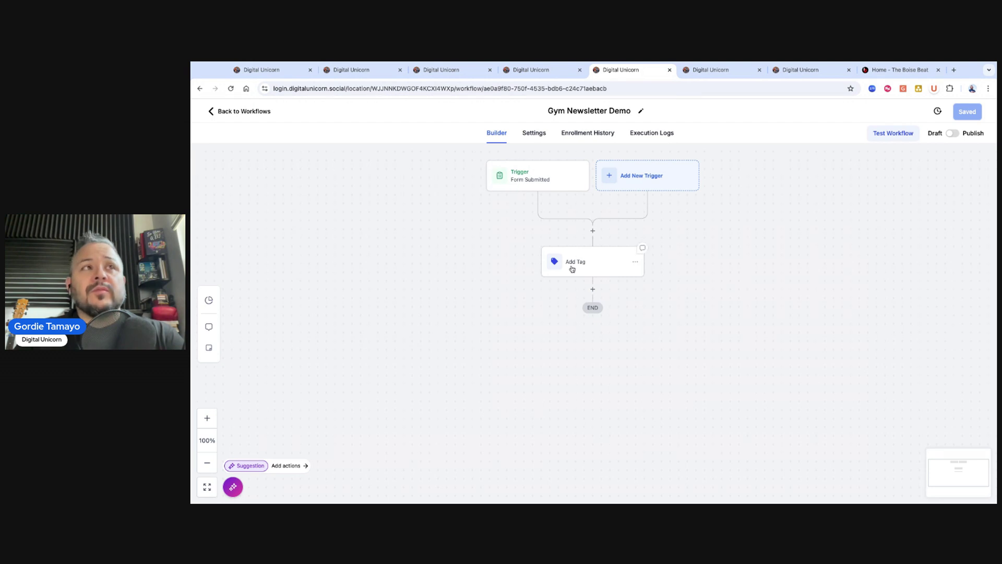
{"action": "left_click", "coordinate": [711, 72]}
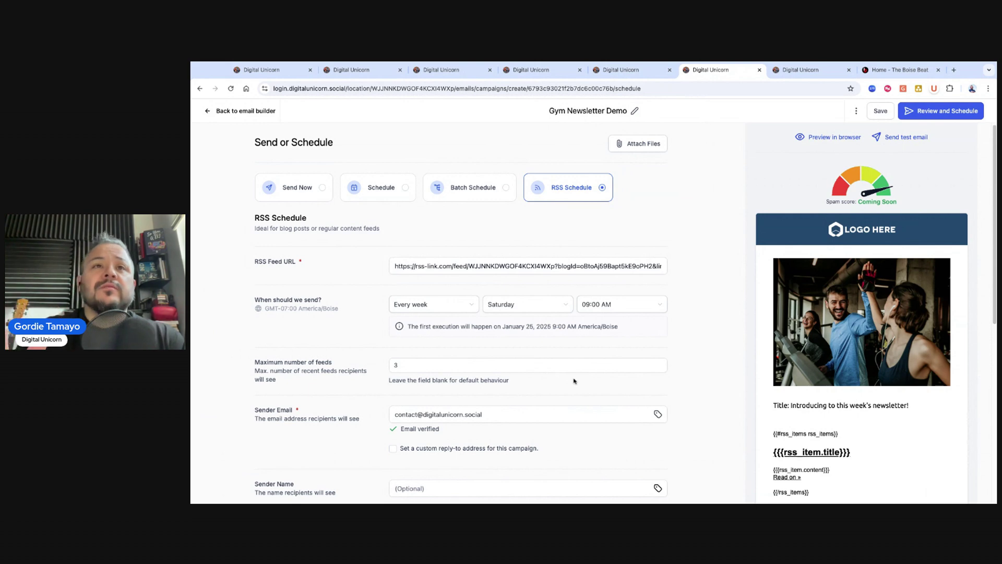
Review the RSS schedule fields, then switch to The Boise Beat homepage tab
{"action": "scroll", "coordinate": [522, 397], "scroll_direction": "down", "scroll_amount": 4}
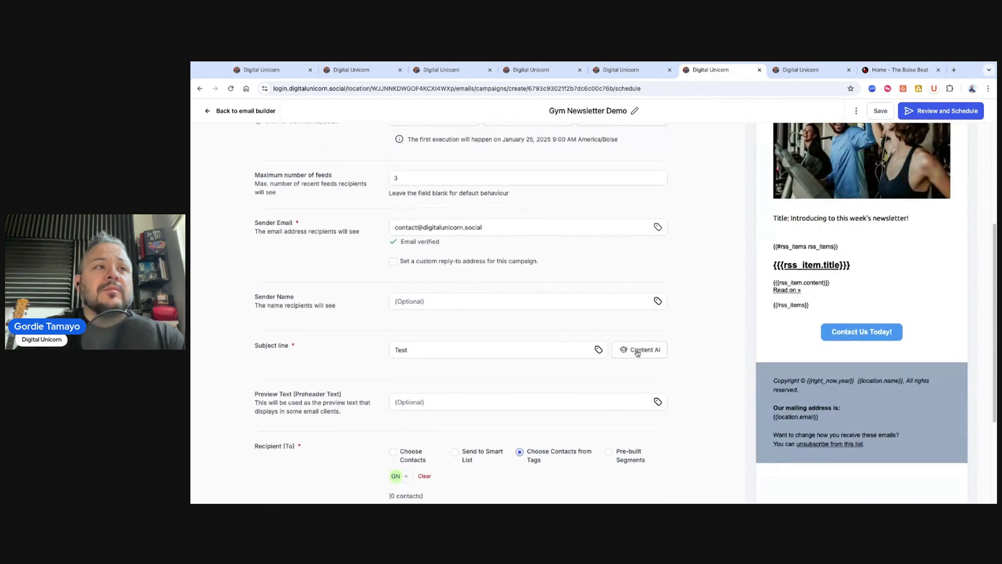
{"action": "scroll", "coordinate": [824, 328], "scroll_direction": "up", "scroll_amount": 3}
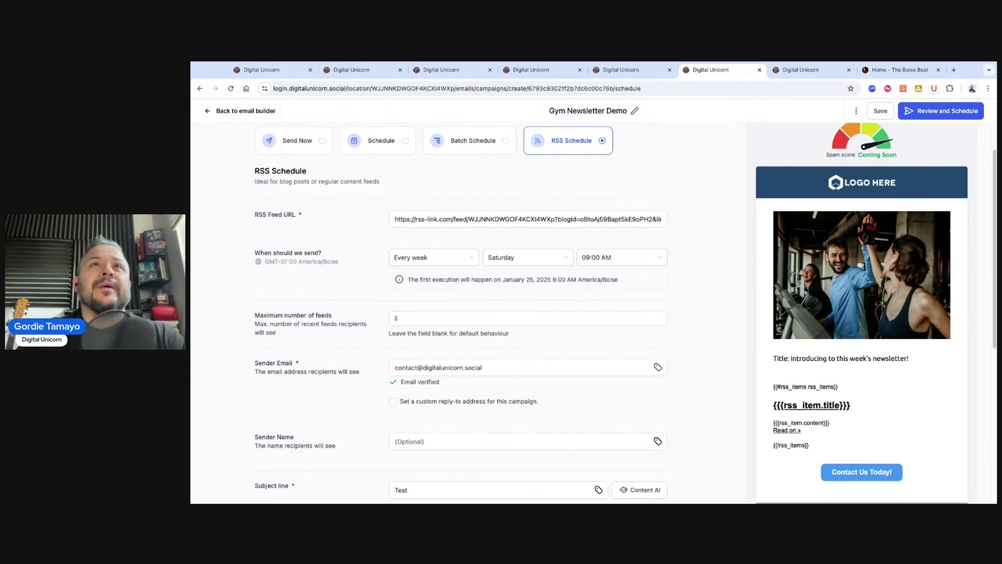
{"action": "left_click", "coordinate": [437, 312]}
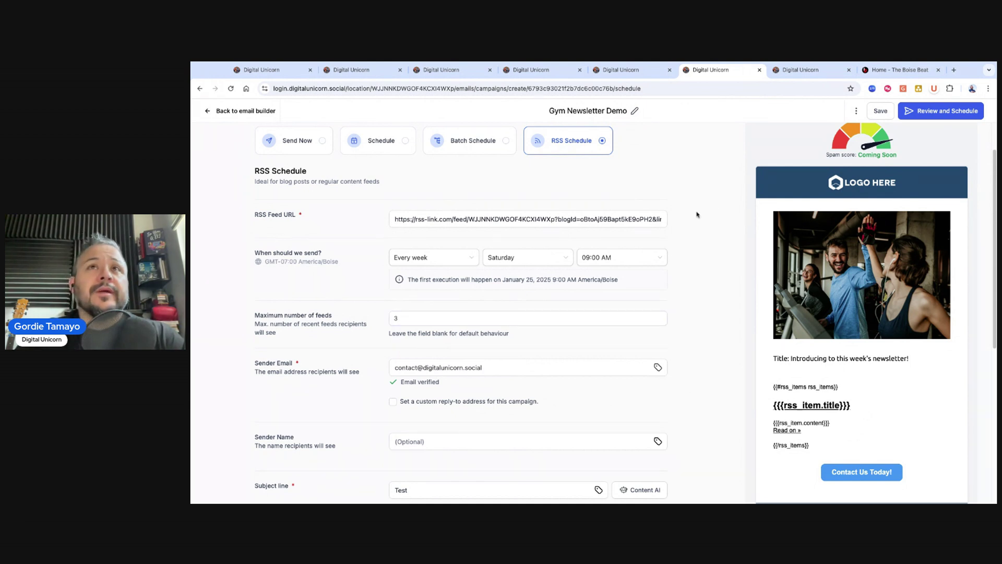
{"action": "left_click", "coordinate": [899, 70]}
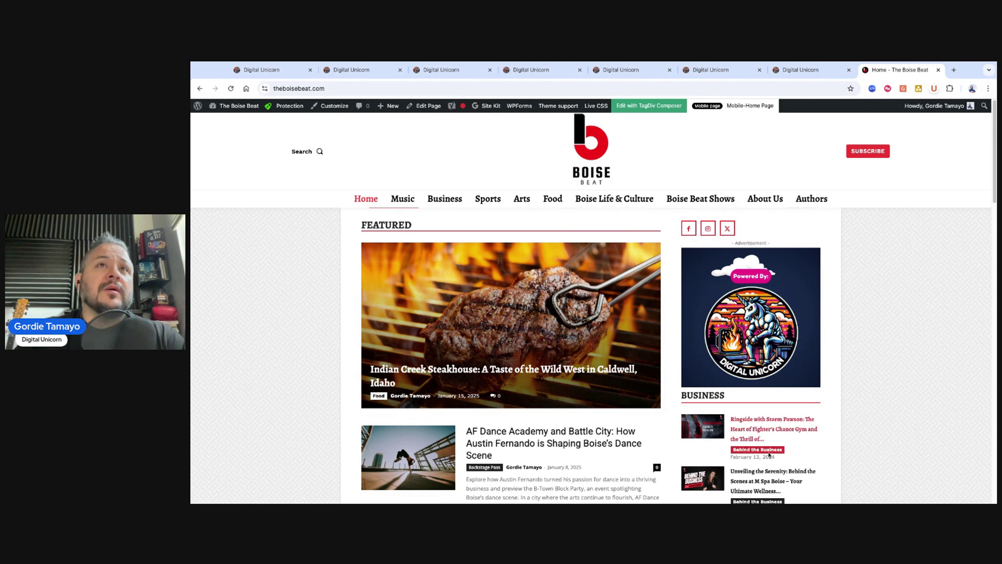
Search The Boise Beat's HTML for 'rss' to find its feed, then return to the schedule
{"action": "key", "text": "super+alt+i"}
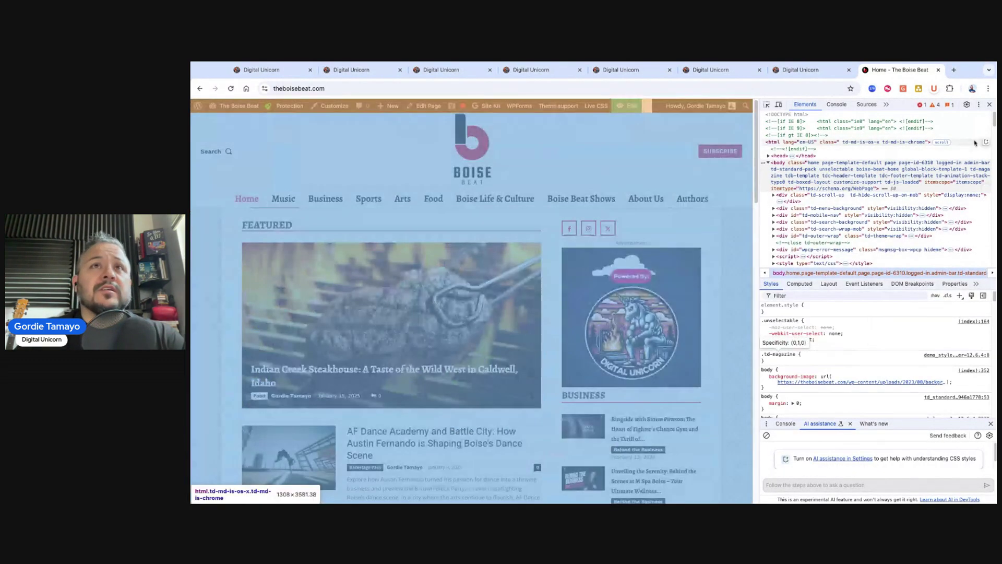
{"action": "left_click", "coordinate": [973, 143]}
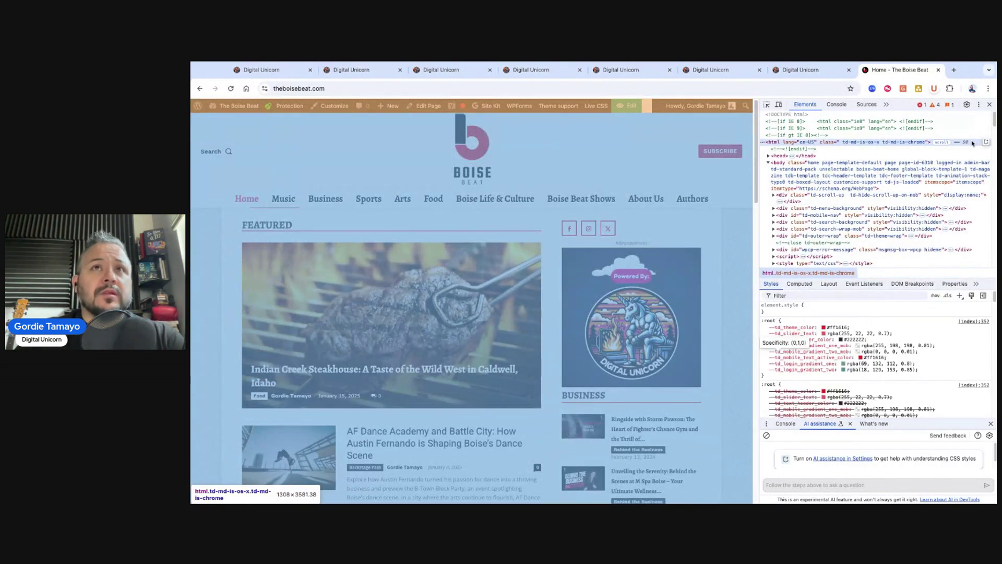
{"action": "key", "text": "super+f"}
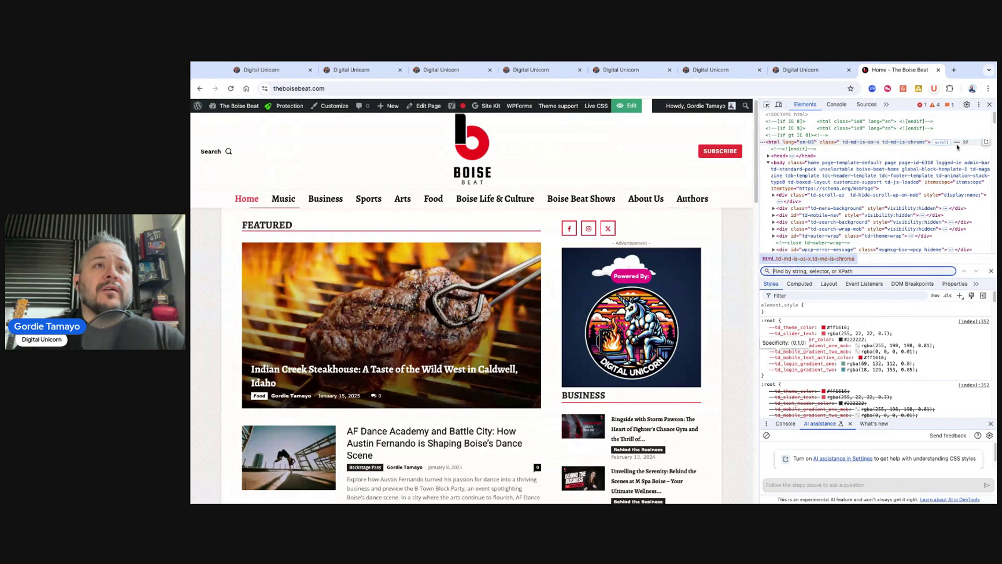
{"action": "type", "text": "rss"}
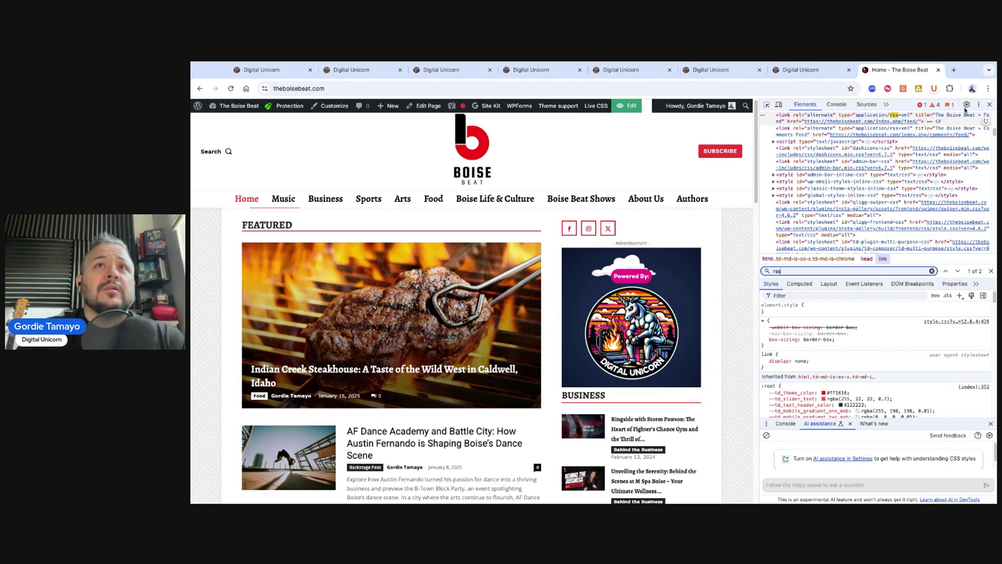
{"action": "left_click", "coordinate": [989, 105]}
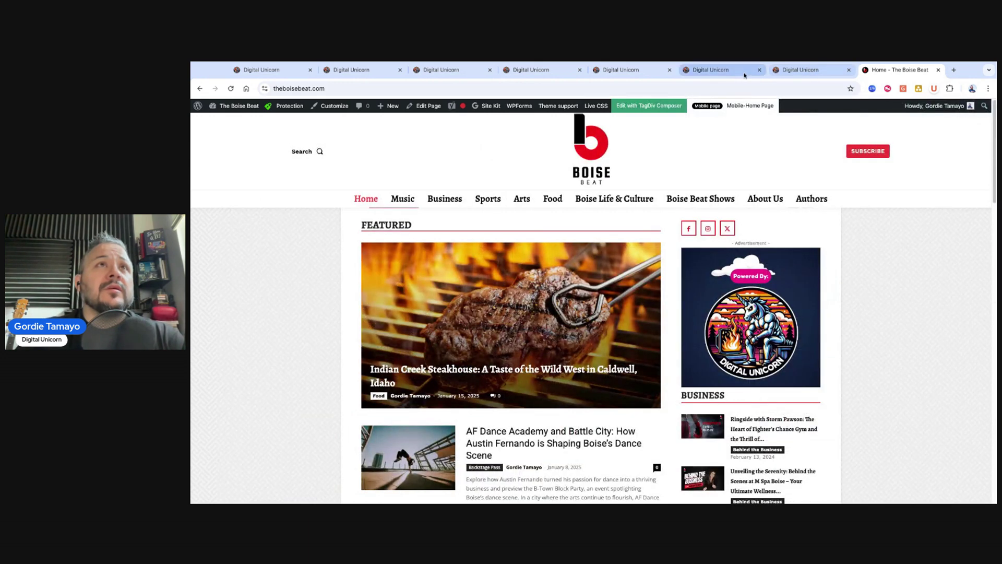
{"action": "left_click", "coordinate": [756, 77]}
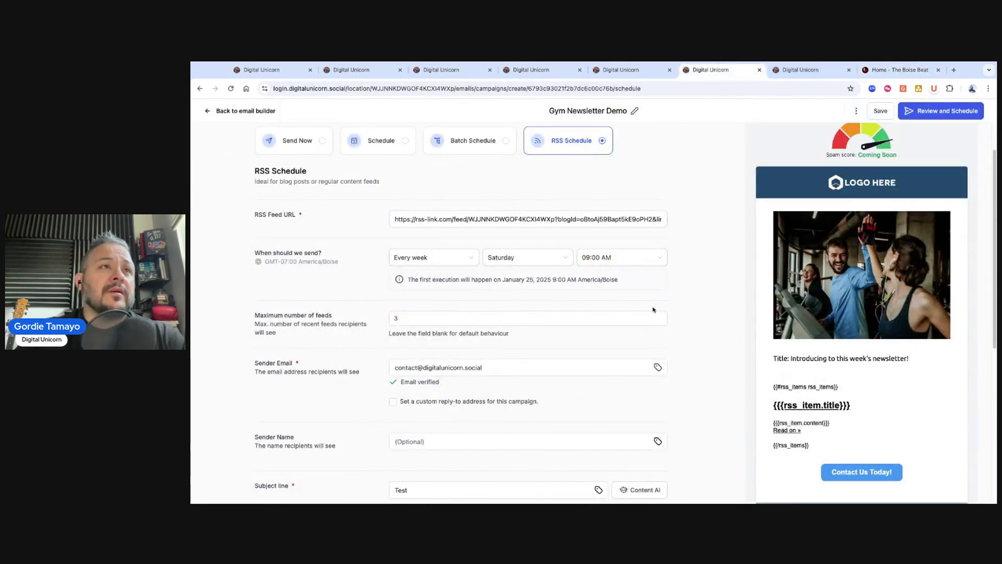